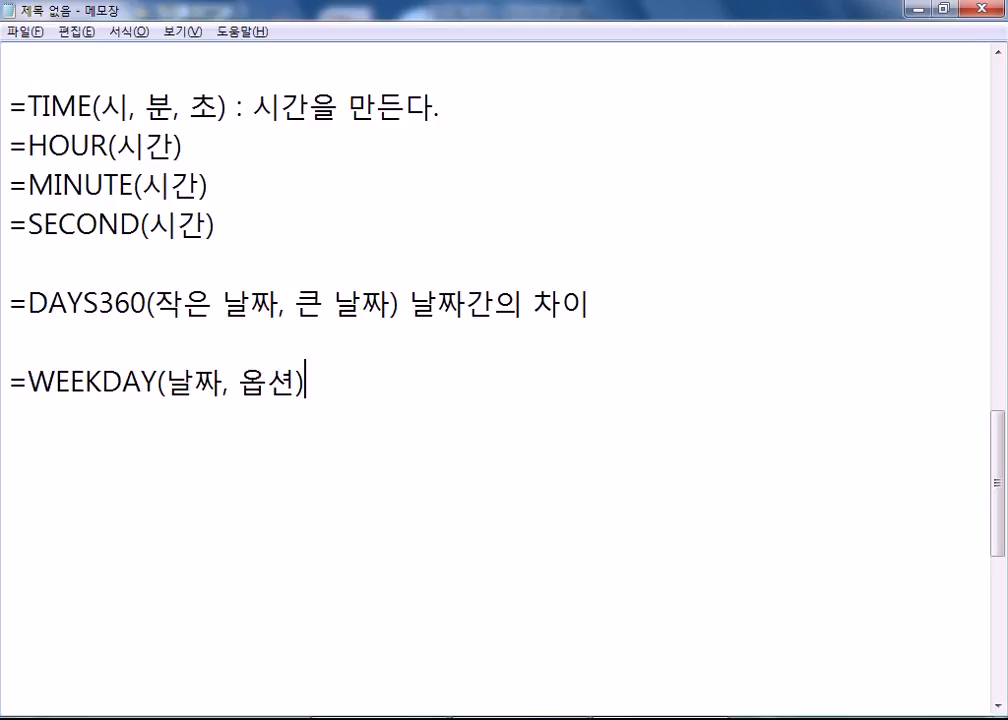
Add the line =WEEKDAY(날짜, 1) below the WEEKDAY syntax.
key(Return)
text(=WEEKDAT)
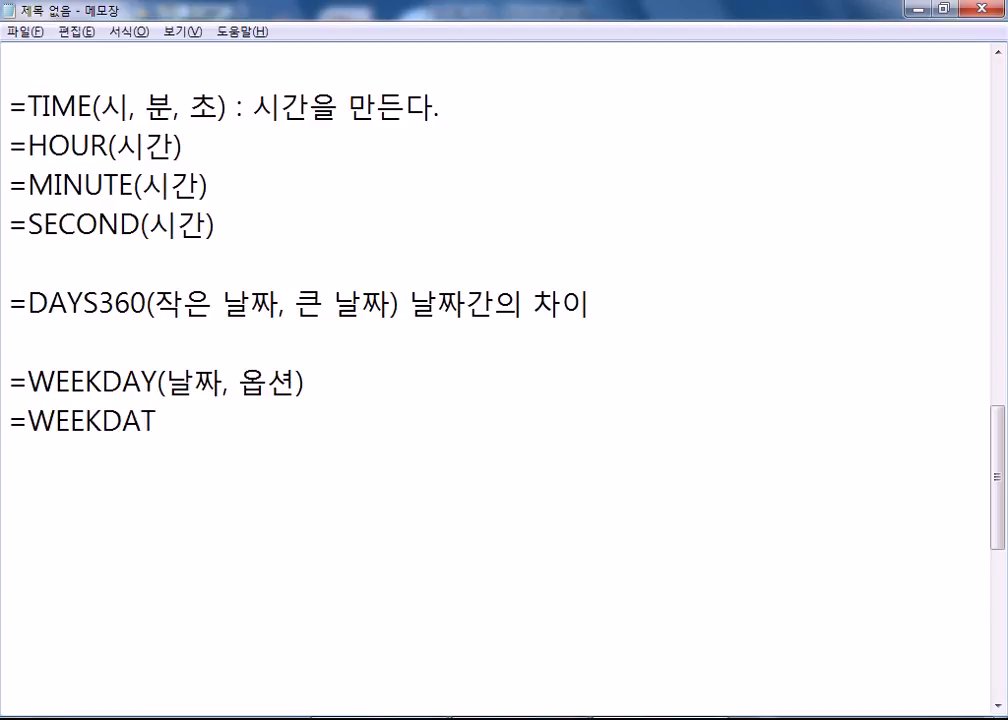
key(BackSpace)
text(Y(ㅈ나)
key(BackSpace)
key(BackSpace)
key(BackSpace)
text(SKFw)
key(BackSpace)
key(BackSpace)
key(BackSpace)
key(BackSpace)
text(날짜. 1)
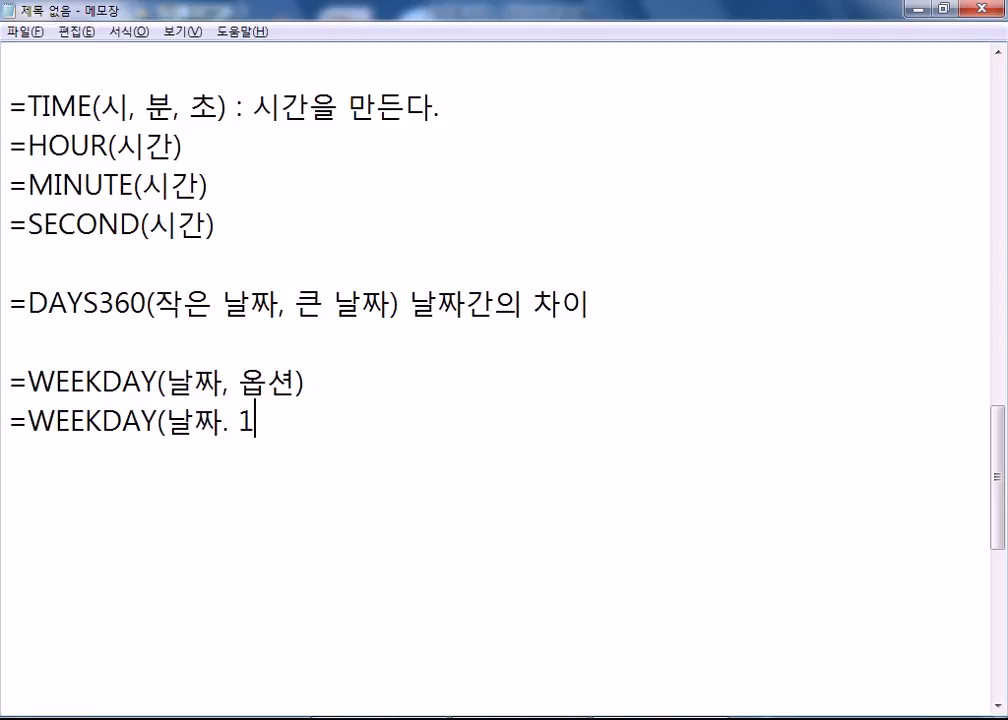
key(BackSpace)
Duplicate that line twice and change the option values to 2 and 3.
key(BackSpace)
key(BackSpace)
text(,1)
key(Left)
key(End)
text())
key(Return)
key(Up)
key(shift+Down)
key(ctrl+c)
key(ctrl+v)
key(ctrl+v)
key(ctrl+v)
key(BackSpace)
key(Left)
key(Up)
key(Left)
text(2)
key(Delete)
key(Down)
text(3)
key(Delete)
Note '거의 사용하지 않는다.' after the option-3 WEEKDAY line.
key(End)
text(RJDM)
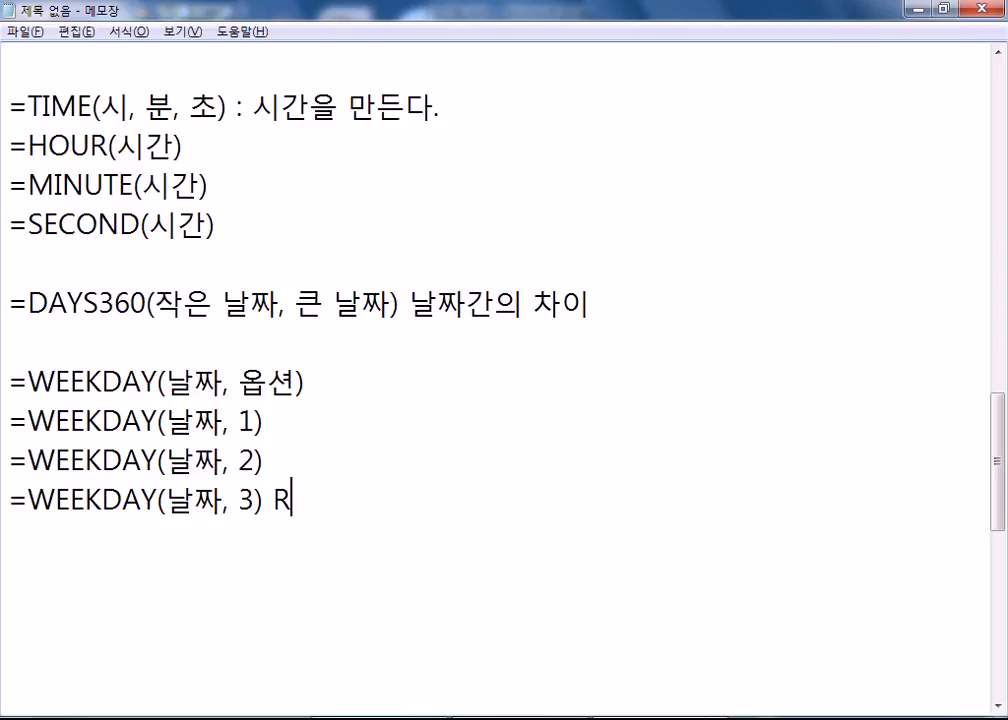
key(BackSpace)
key(BackSpace)
key(BackSpace)
key(BackSpace)
text(거)
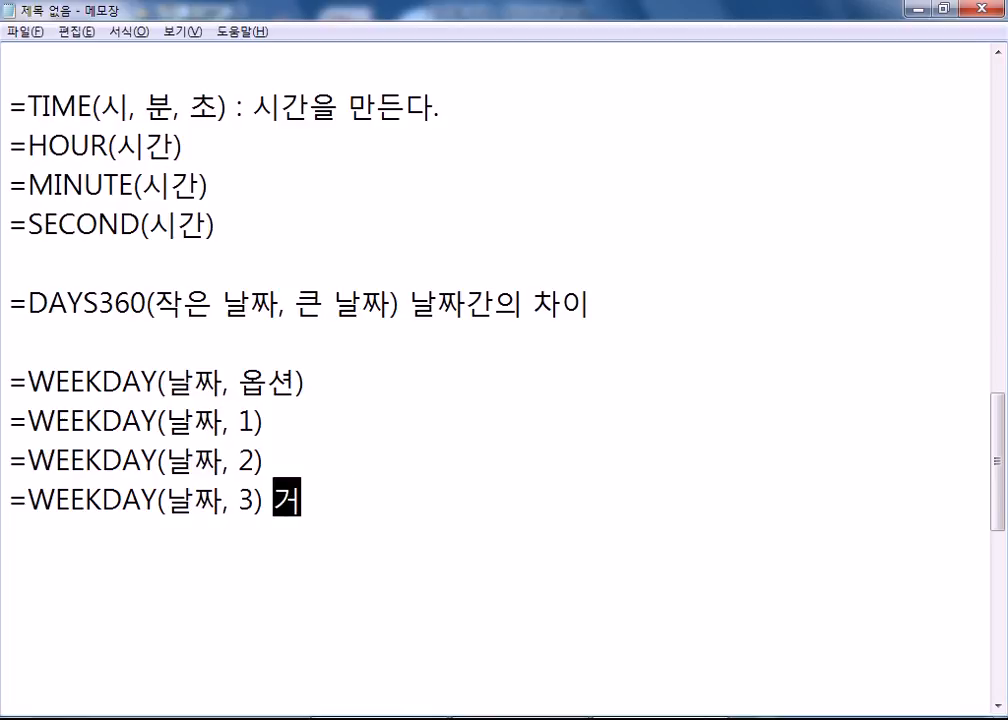
text(의 사용하지 않는다.)
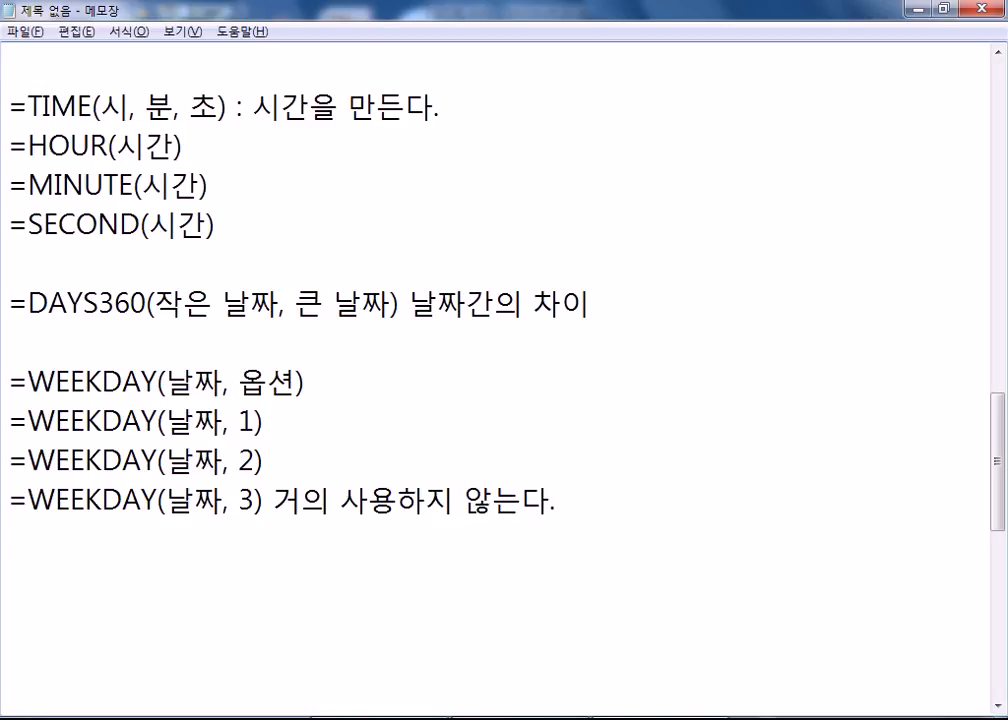
Explain WEEKDAY(날짜, 옵션) as ': 날짜에 해당하는 요일을 숫자로 표현'.
key(Up)
key(Up)
key(Up)
key(End)
text(: 날)
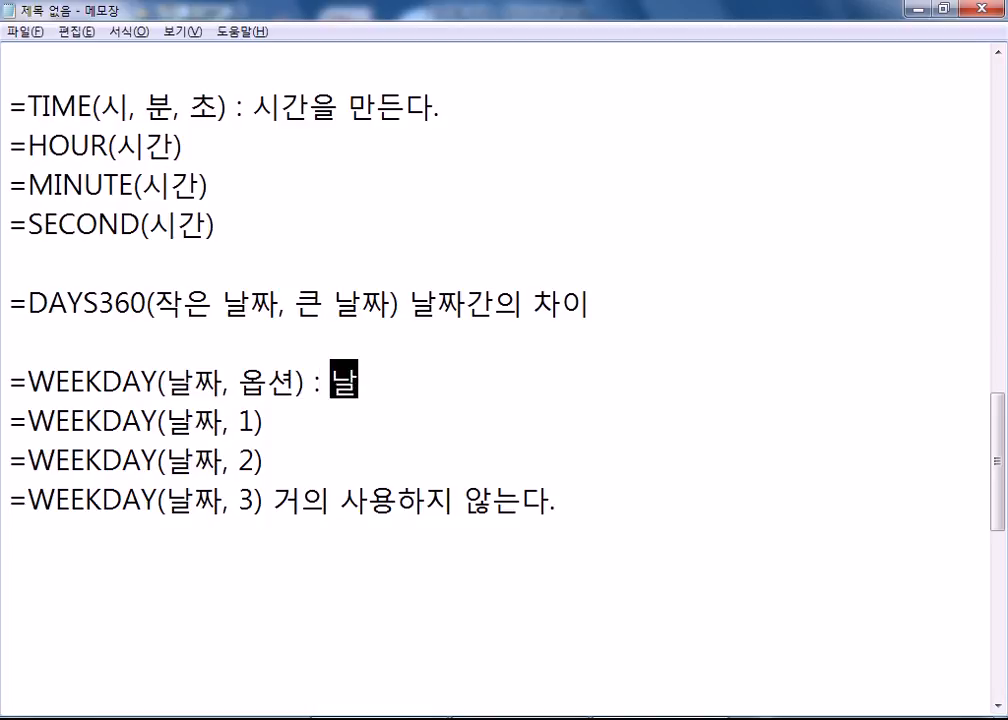
text(짜에 해당하는 )
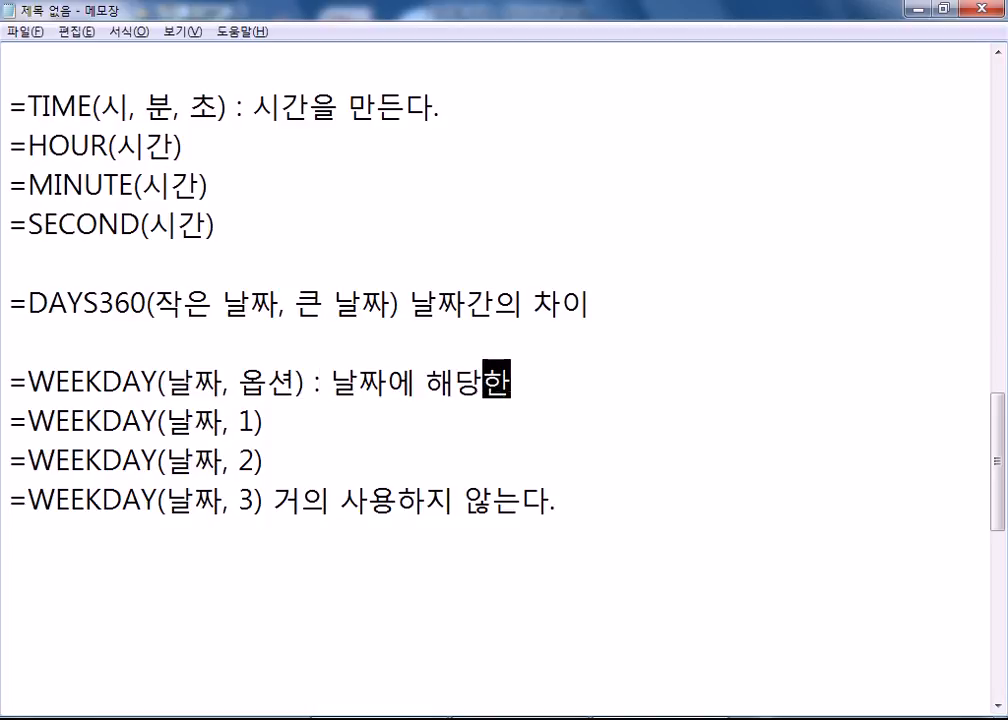
text(요일을 숫)
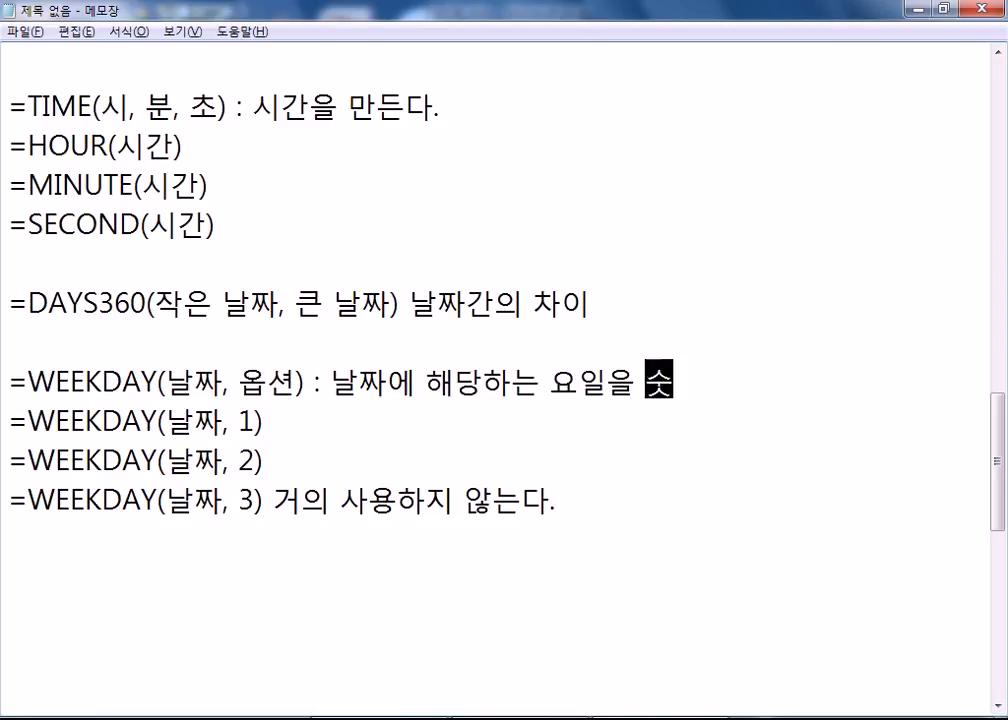
text(자로 표현)
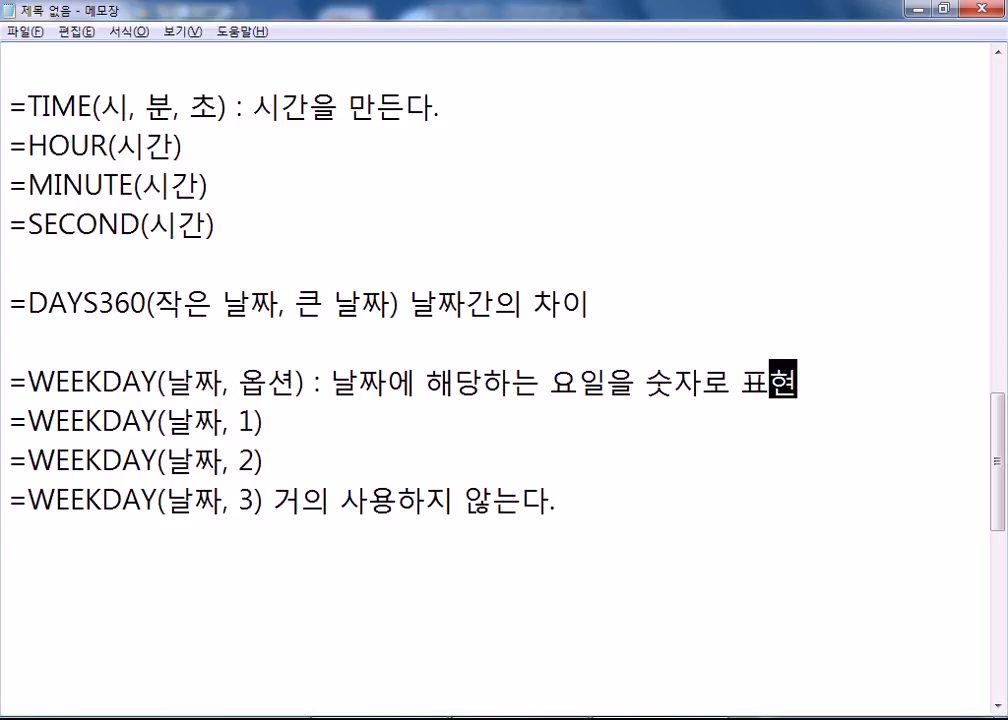
Annotate option 1 as '일=1, 월=2,' and option 2 as '월=1, 화=2,'.
click(263, 420)
text(: )
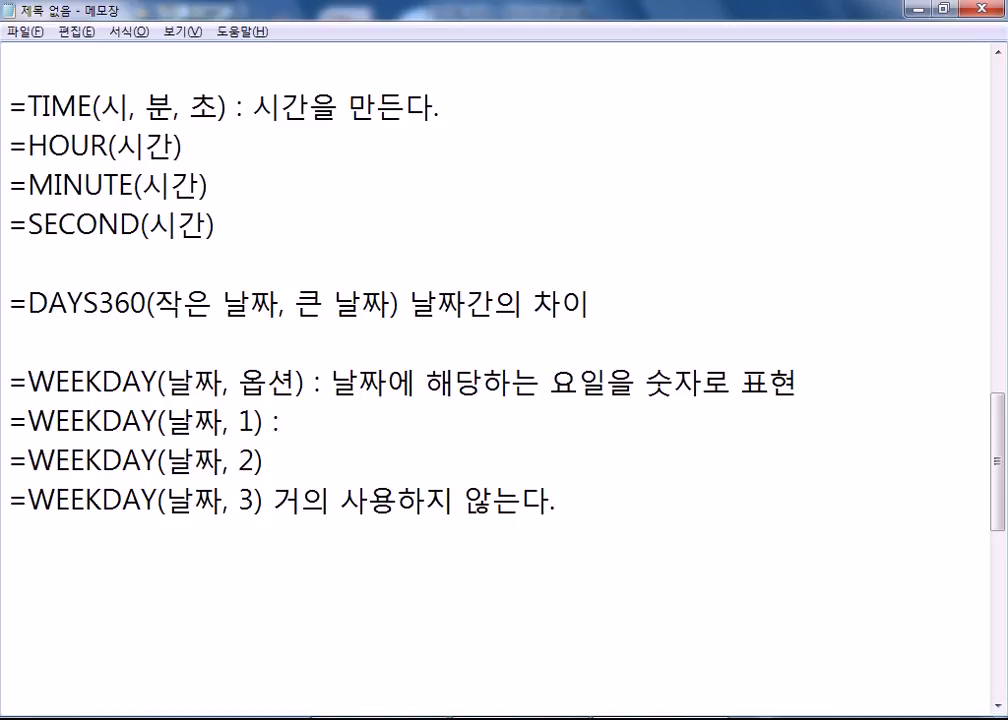
text(일=1,.)
key(BackSpace)
text(월=2)
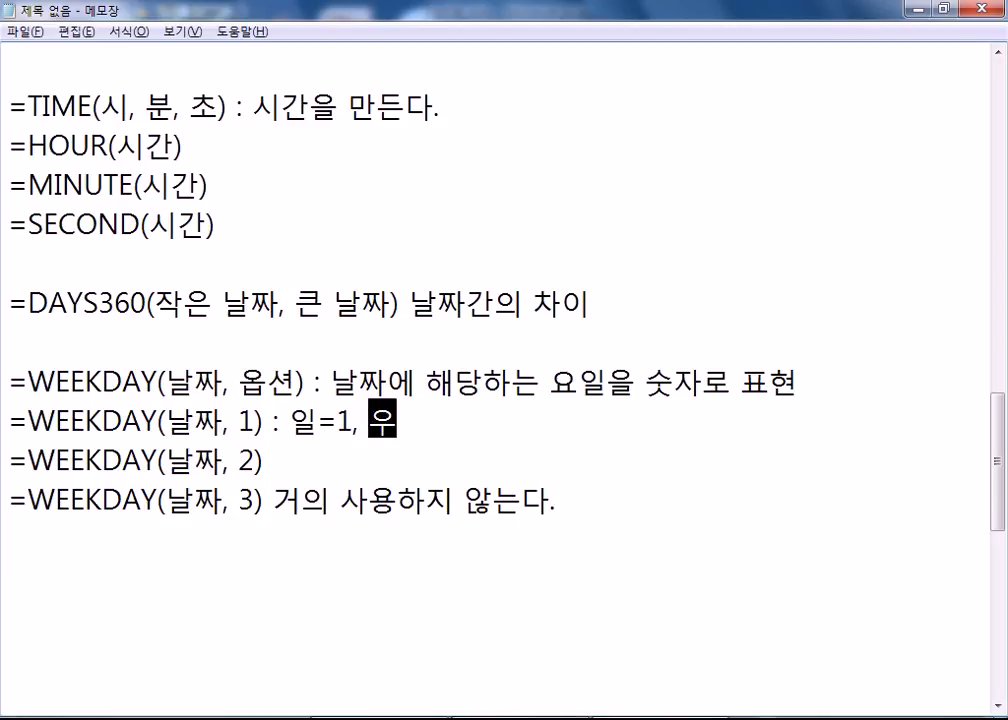
text(.)
key(BackSpace)
text(,)
key(Down)
text(:)
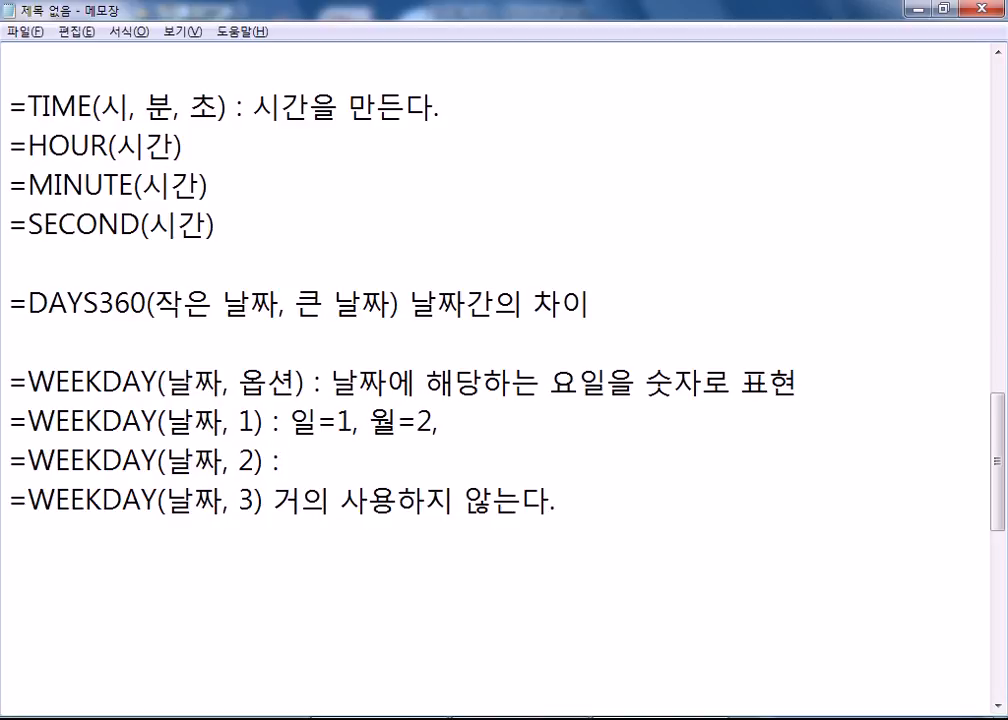
text( 월=1, 화=2)
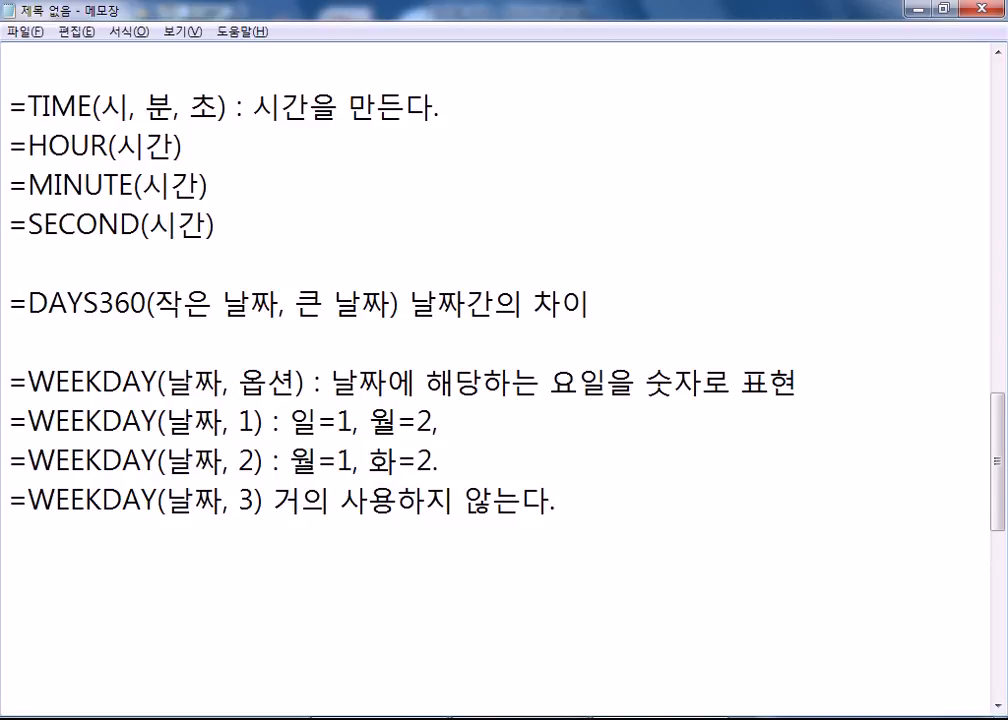
text(,)
Leave the notes and switch to the Excel workbook 2급D형.xlsm.
click(353, 566)
scroll(353, 551, down, 1)
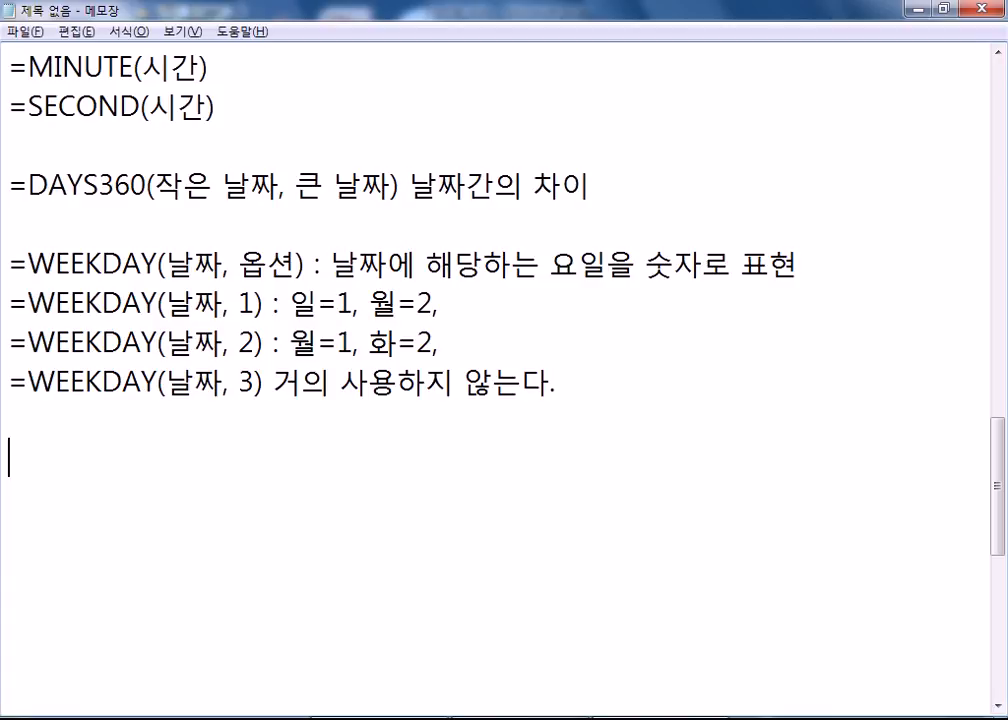
key(alt+Tab)
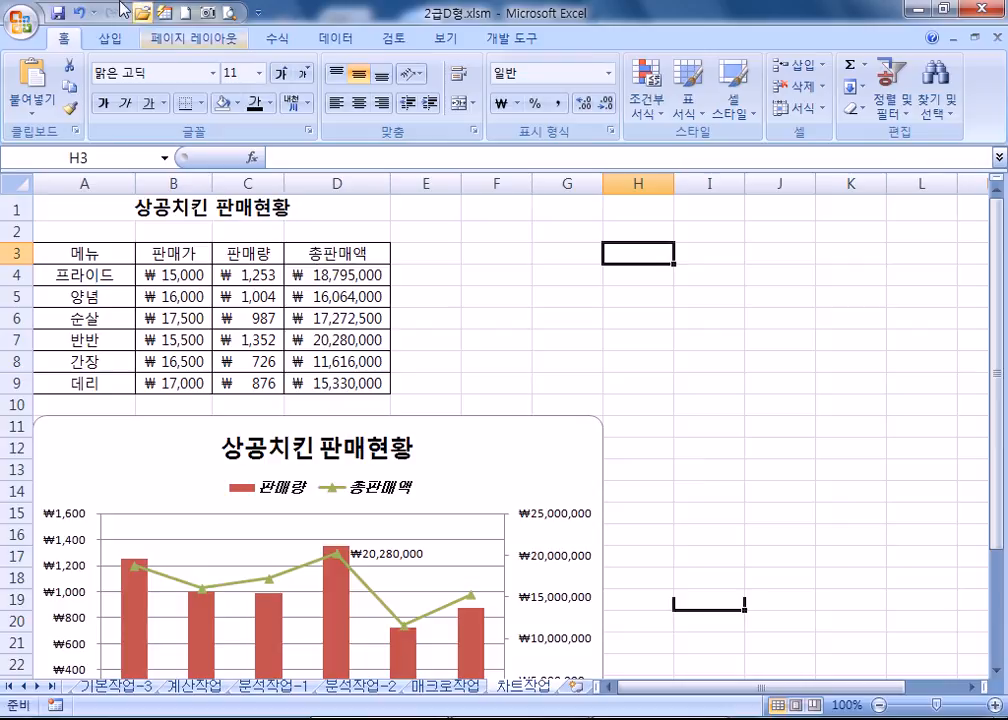
Open 2급H형.xlsm from Documents > 길벗컴활2급 > 04 실전모의고사, then open File Explorer to find its password.
click(142, 13)
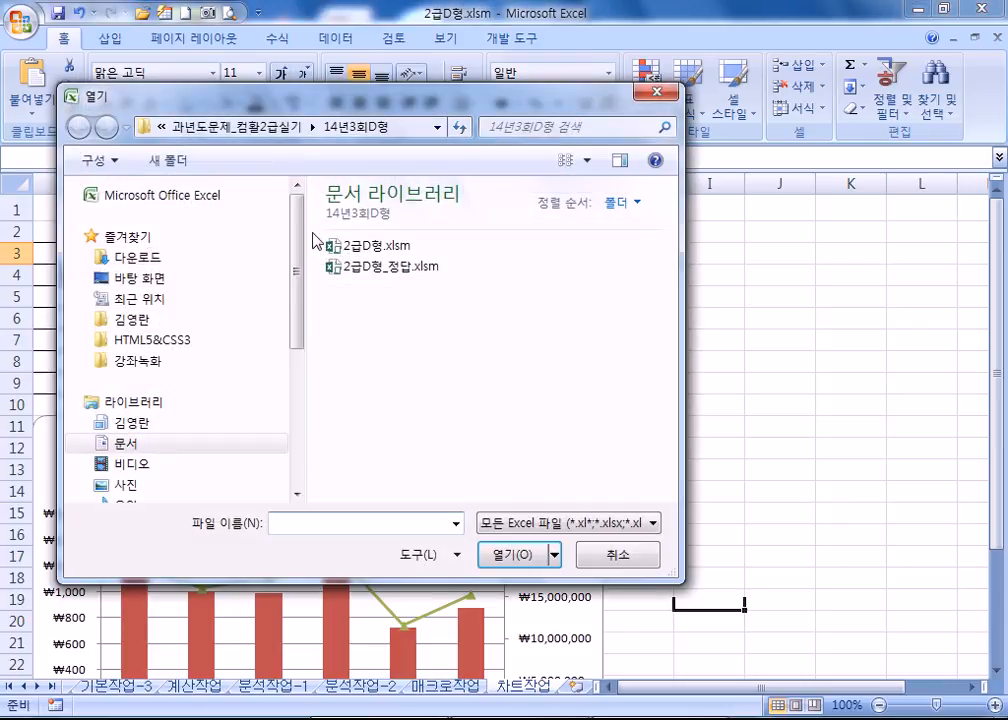
click(118, 446)
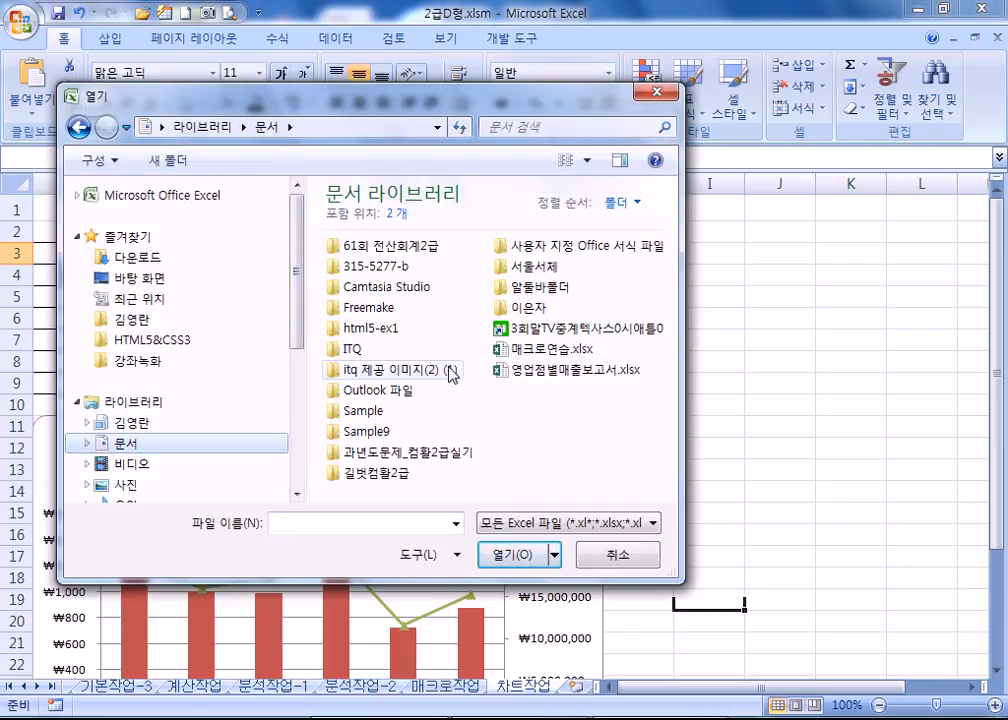
double_click(392, 476)
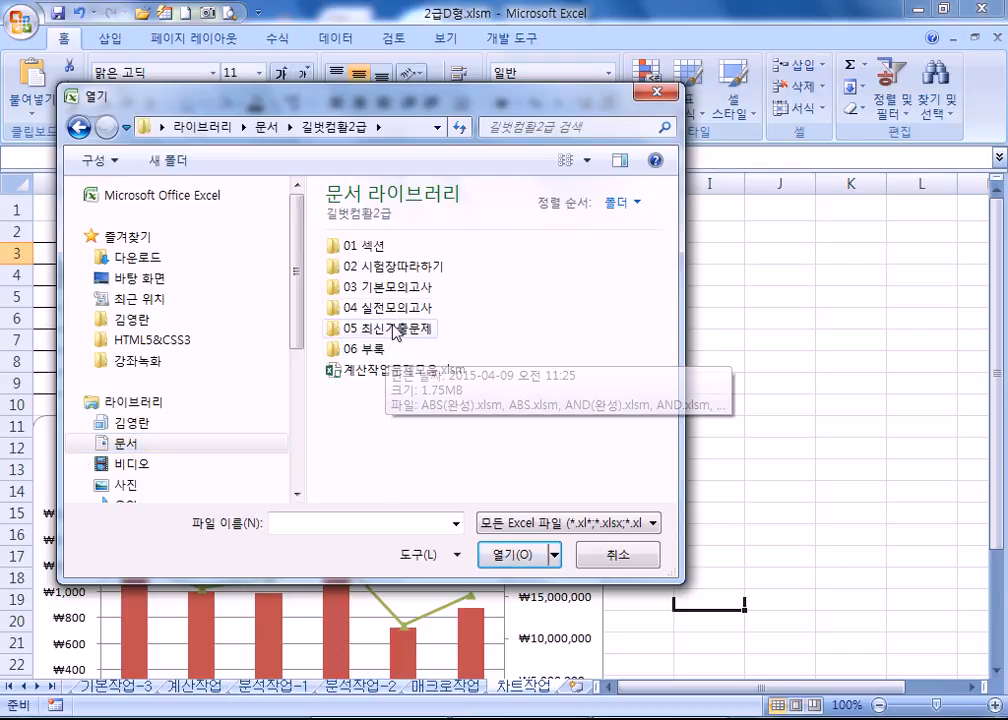
double_click(395, 308)
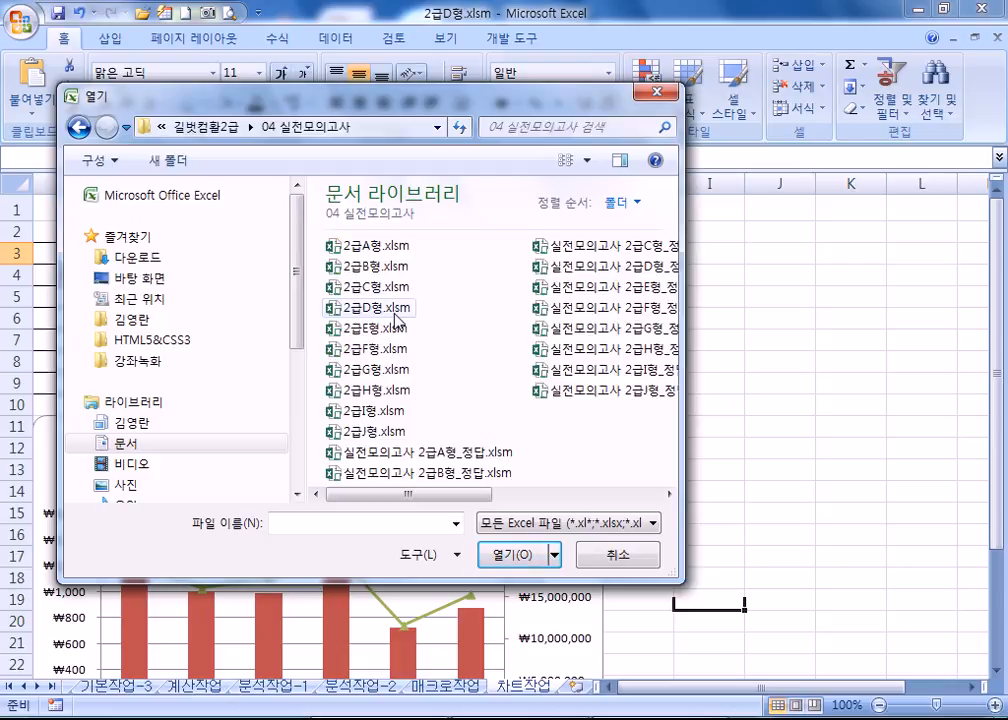
double_click(375, 390)
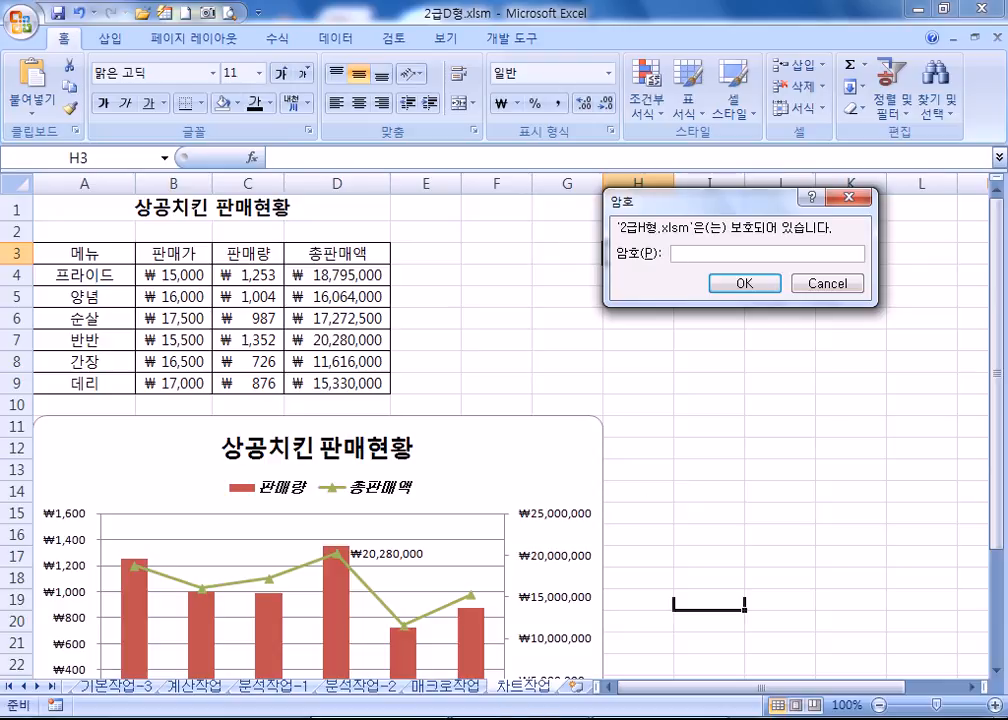
key(super+e)
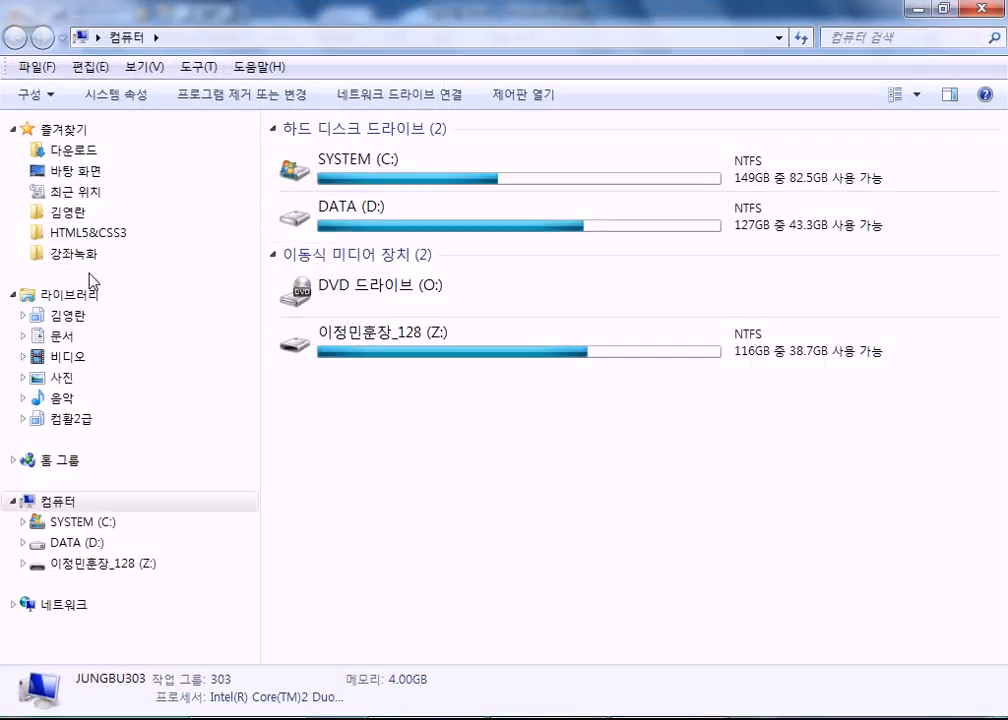
Open 컴활2급암호.txt in 길벗컴활2급, maximized, and select the H형 password.
click(60, 336)
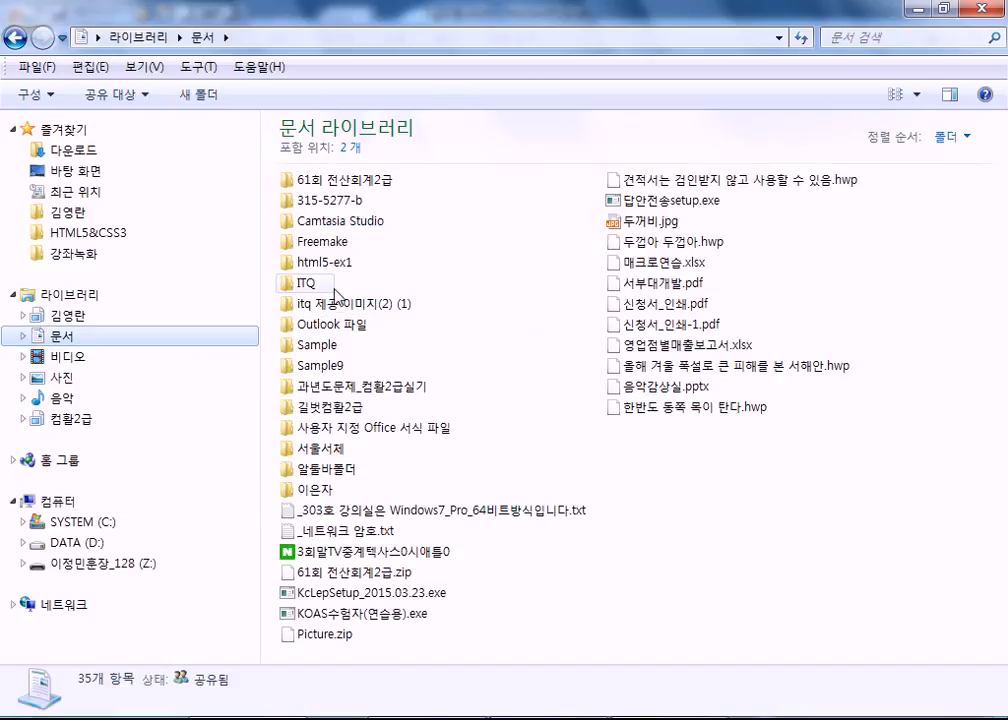
double_click(320, 407)
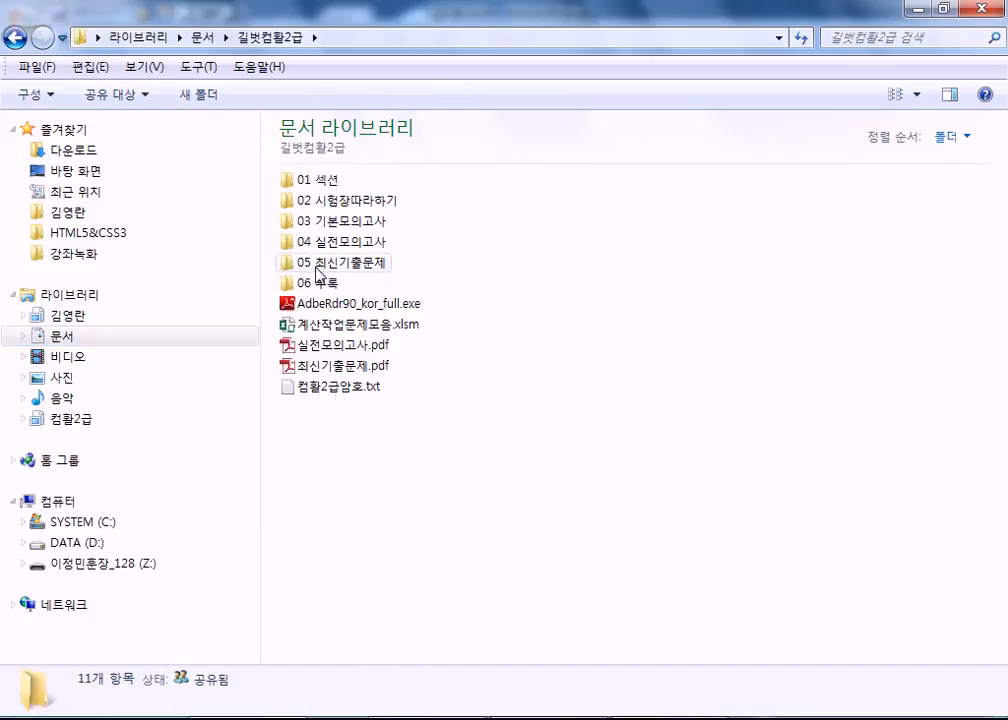
double_click(336, 398)
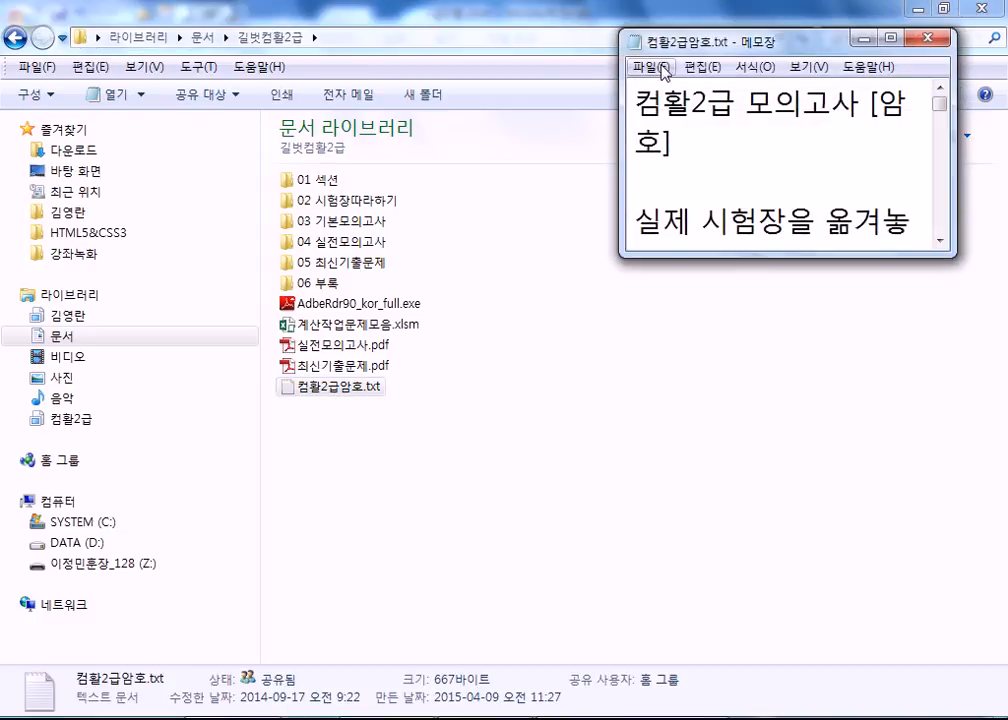
double_click(670, 45)
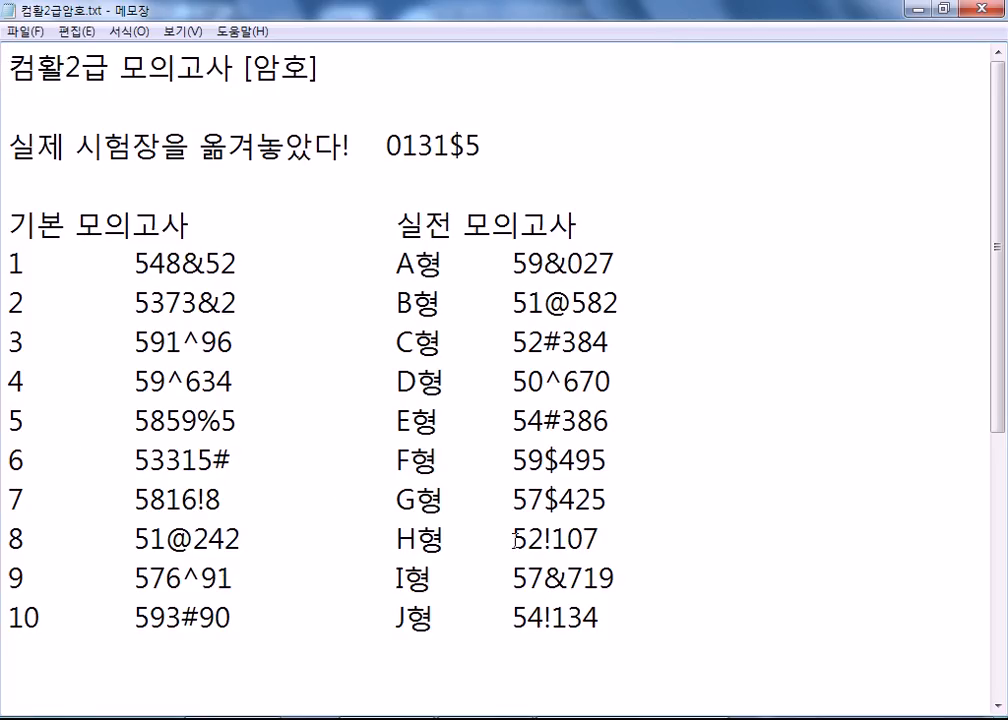
drag(520, 541, 600, 540)
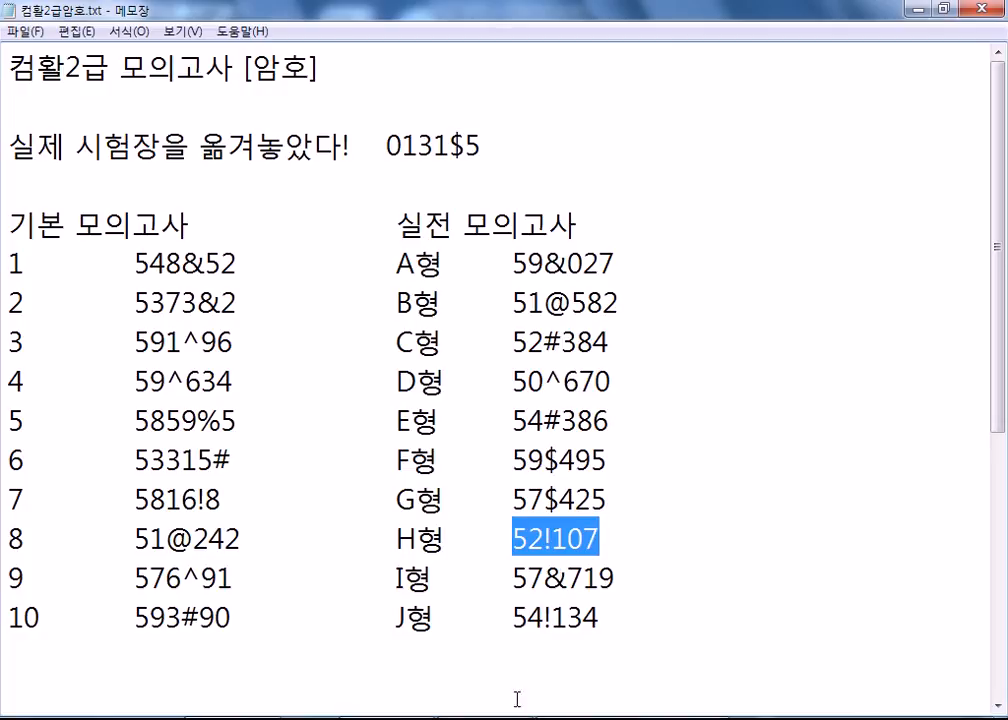
Enter that password in Excel's prompt to unlock 2급H형.xlsm.
click(477, 714)
key(Return)
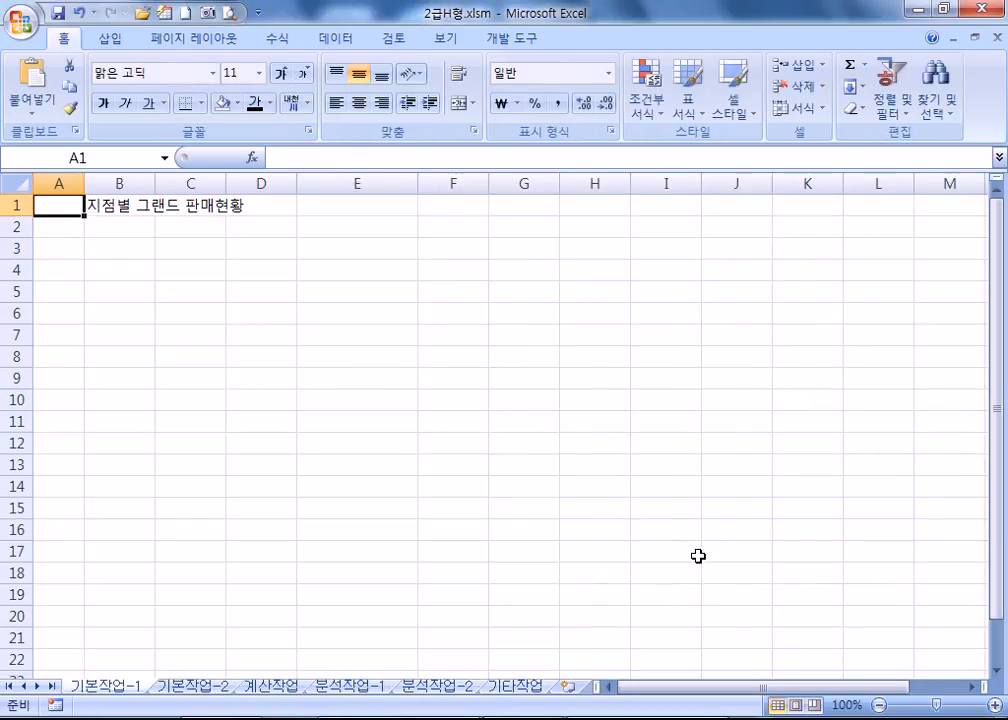
Go to the 계산작업 sheet, glance back at the password list, then return to Excel.
click(445, 689)
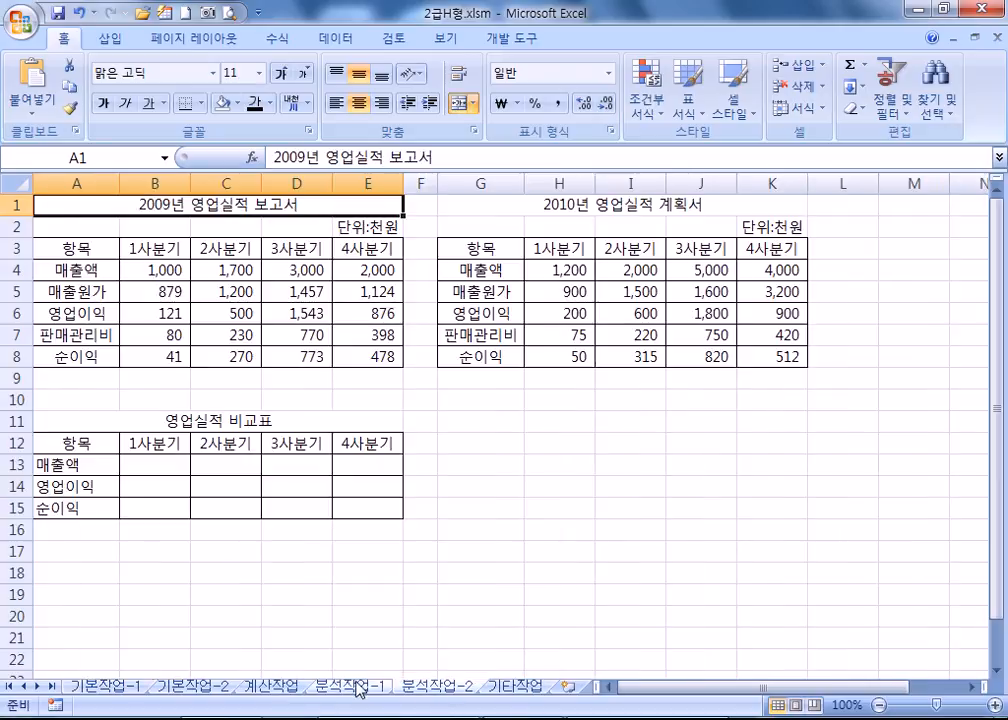
click(281, 689)
key(alt+Tab)
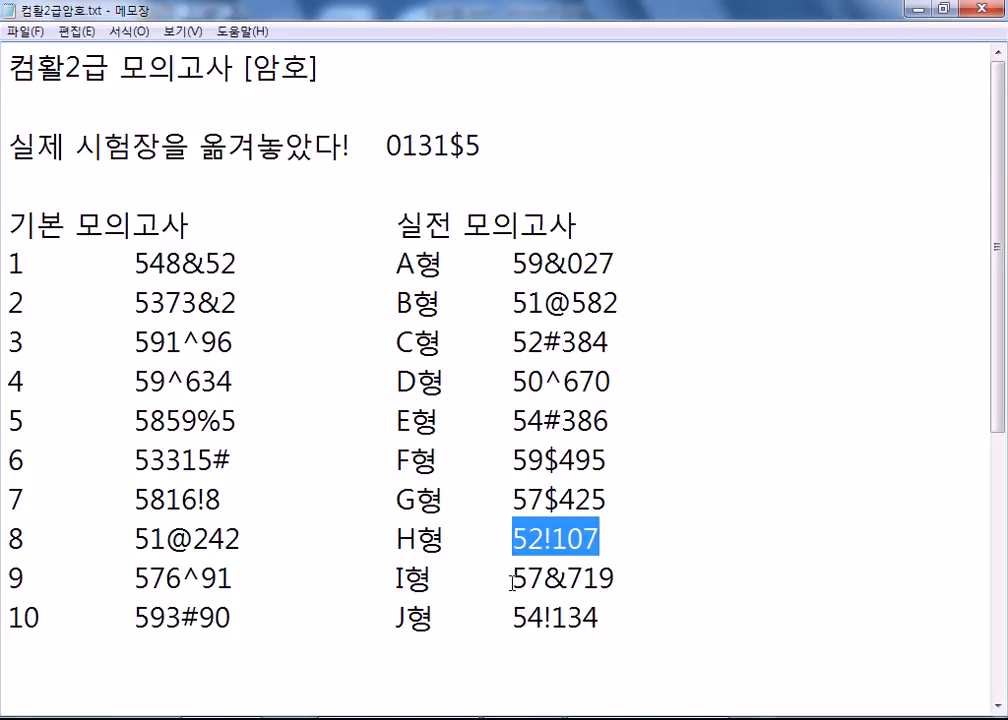
mouse_move(398, 718)
click(336, 718)
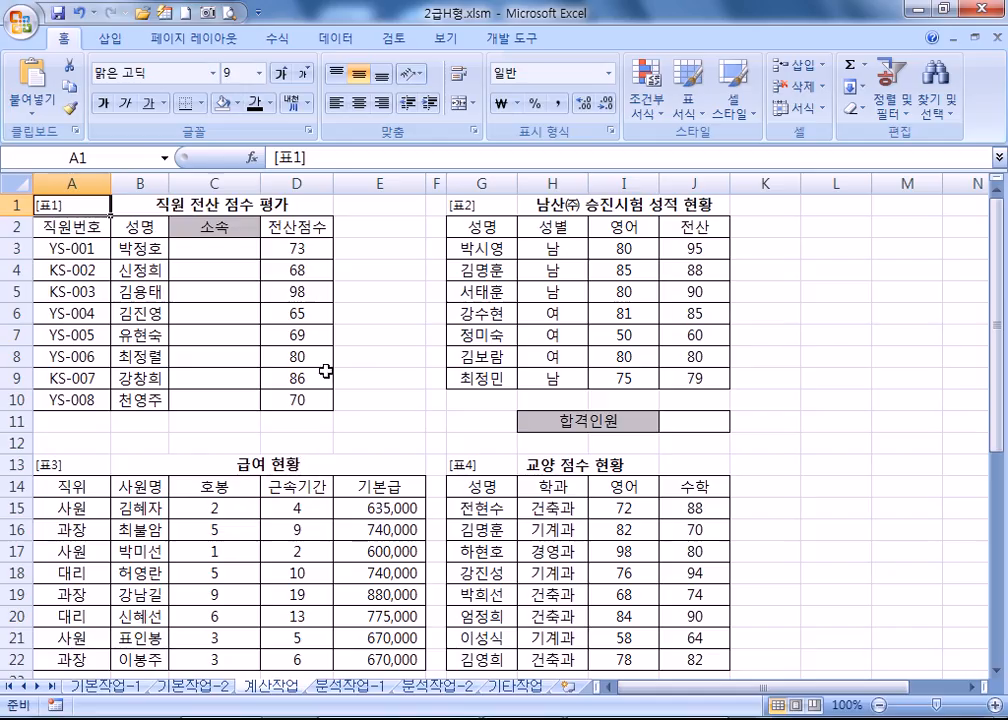
Survey the answer cells C3:C10, J11, E25 and H25, then collapse the ribbon.
click(211, 251)
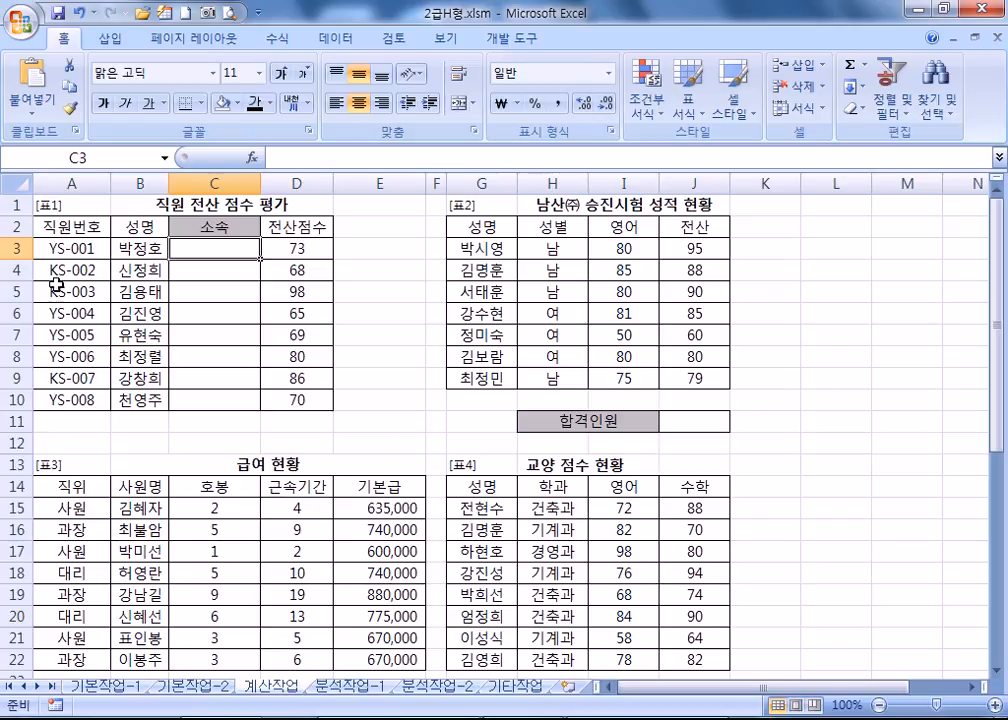
drag(211, 250, 211, 391)
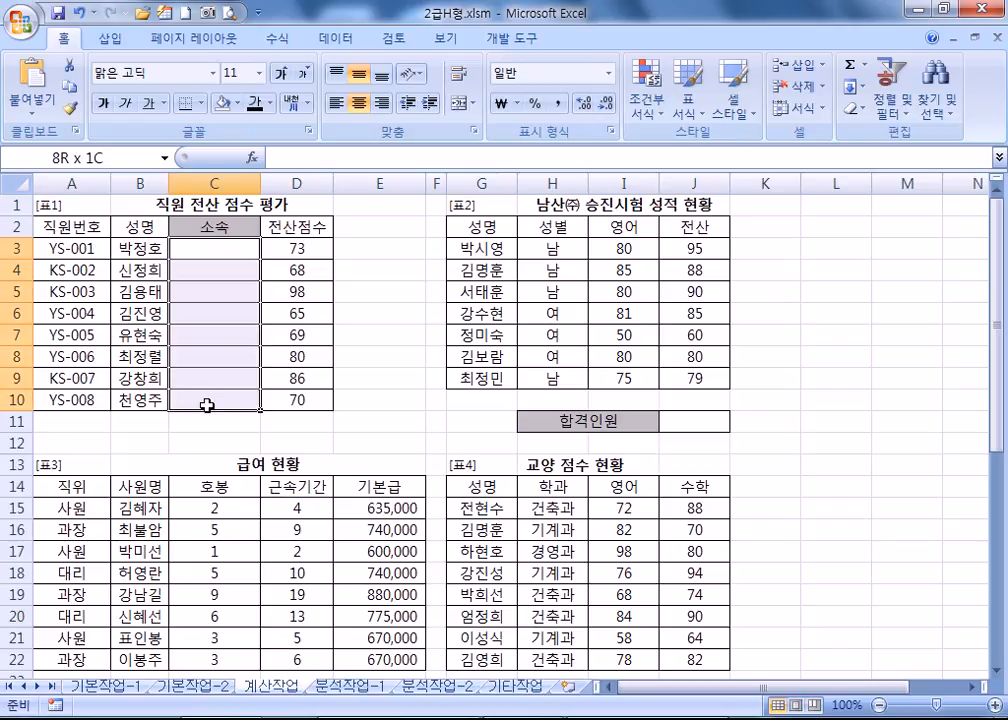
click(697, 430)
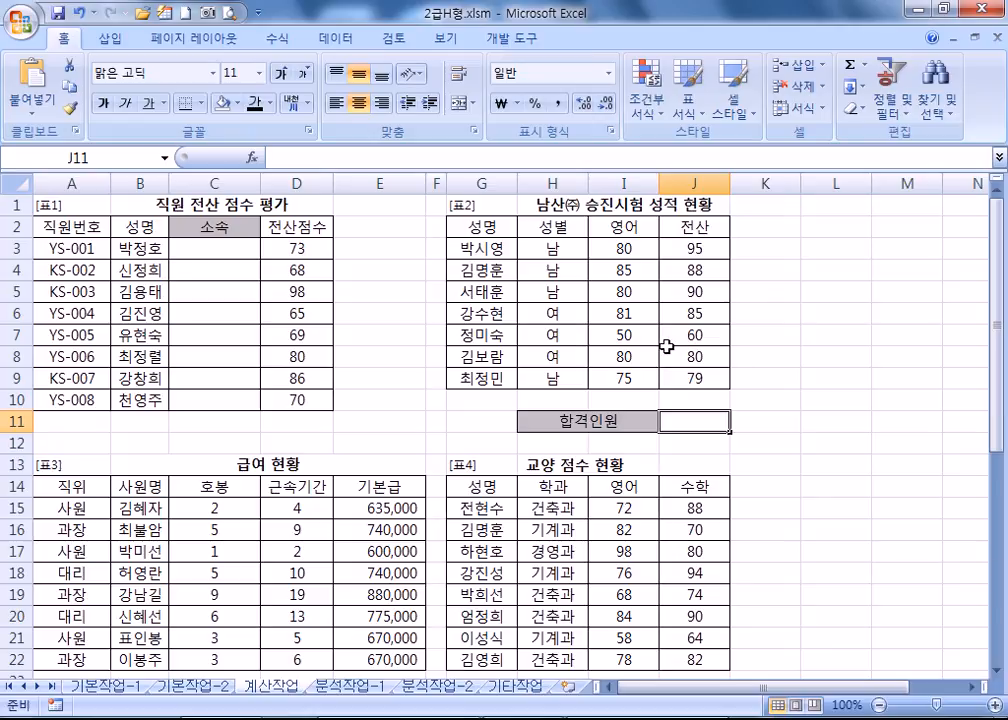
scroll(666, 346, down, 4)
click(370, 466)
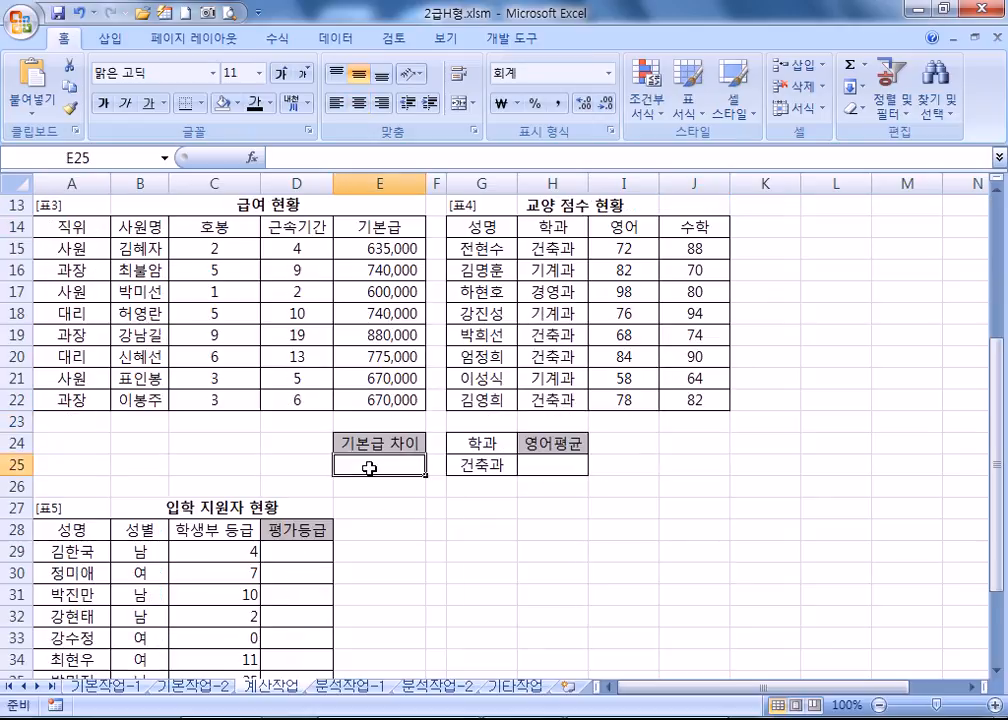
click(556, 467)
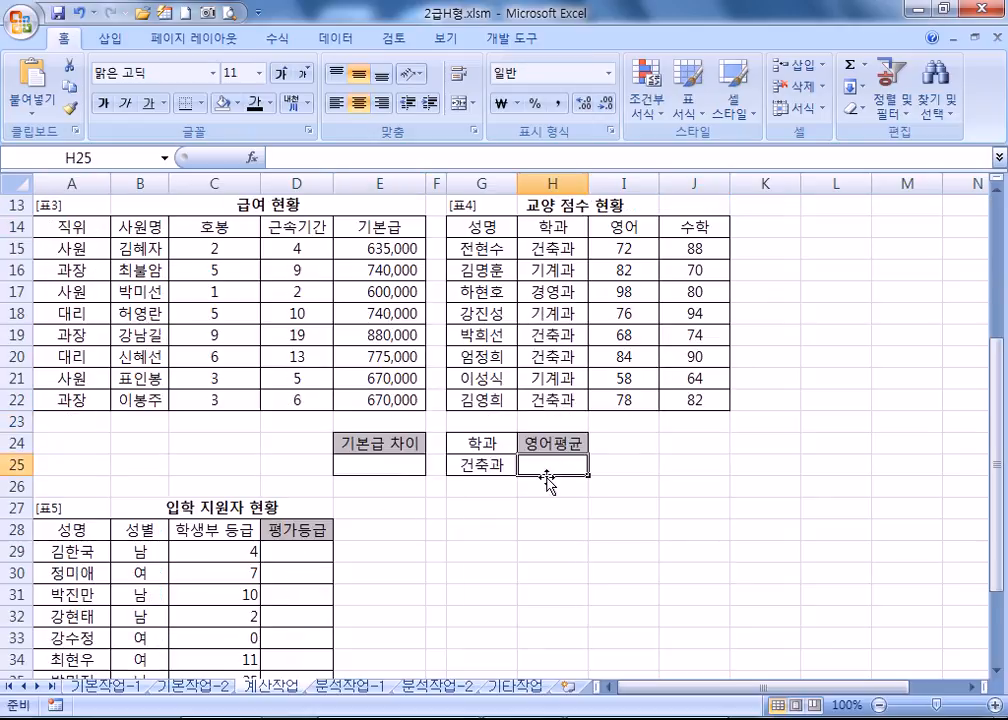
scroll(530, 470, down, 3)
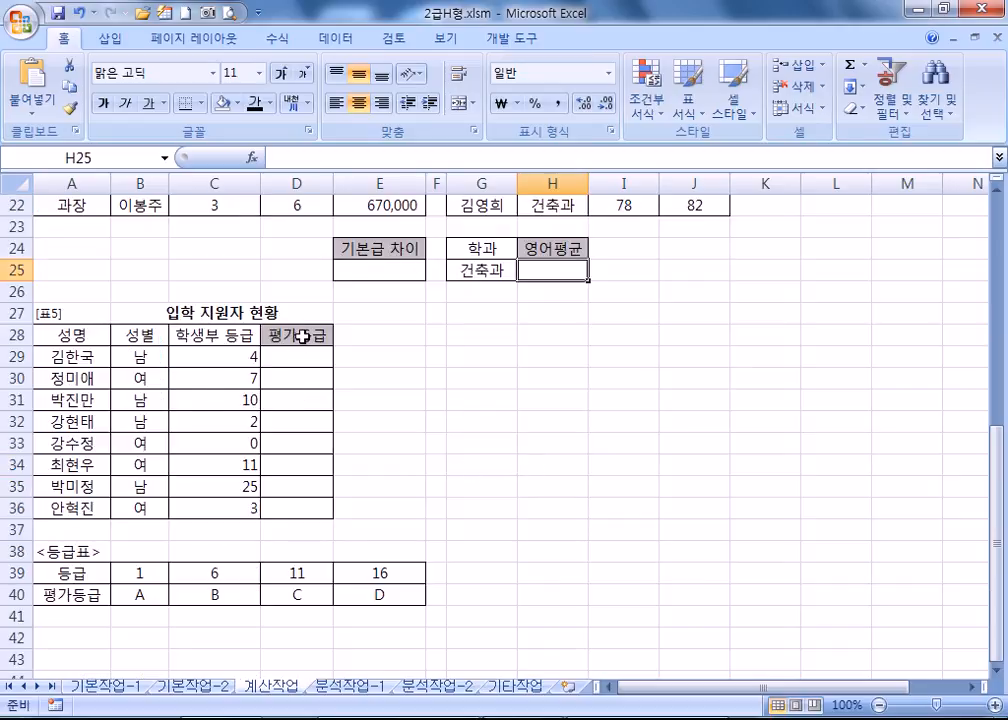
scroll(313, 354, up, 3)
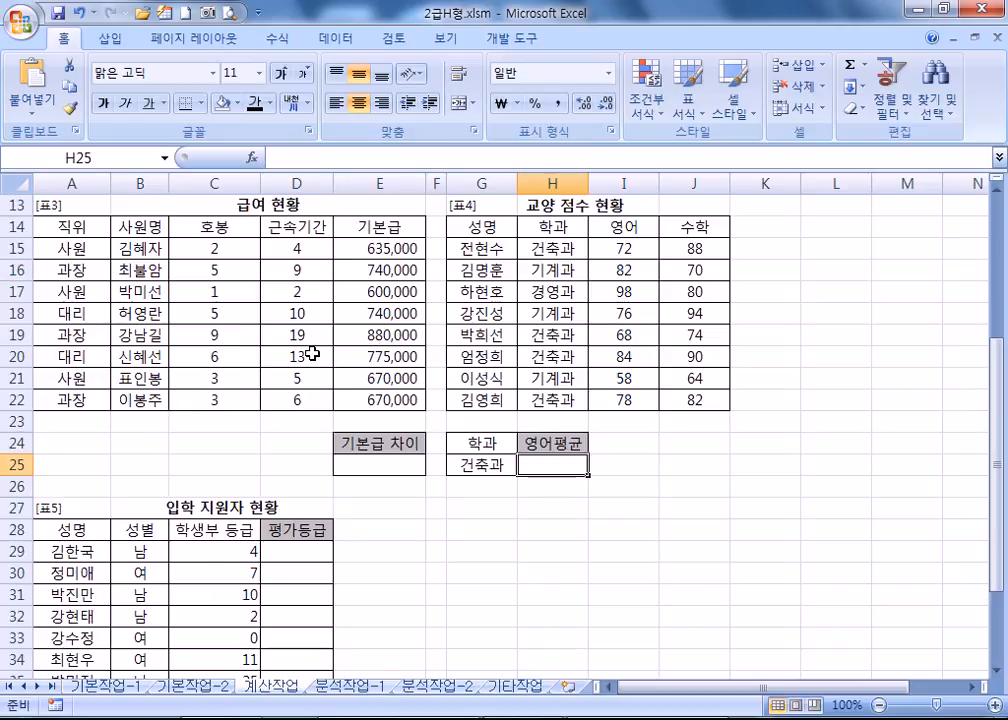
scroll(313, 354, up, 4)
click(230, 262)
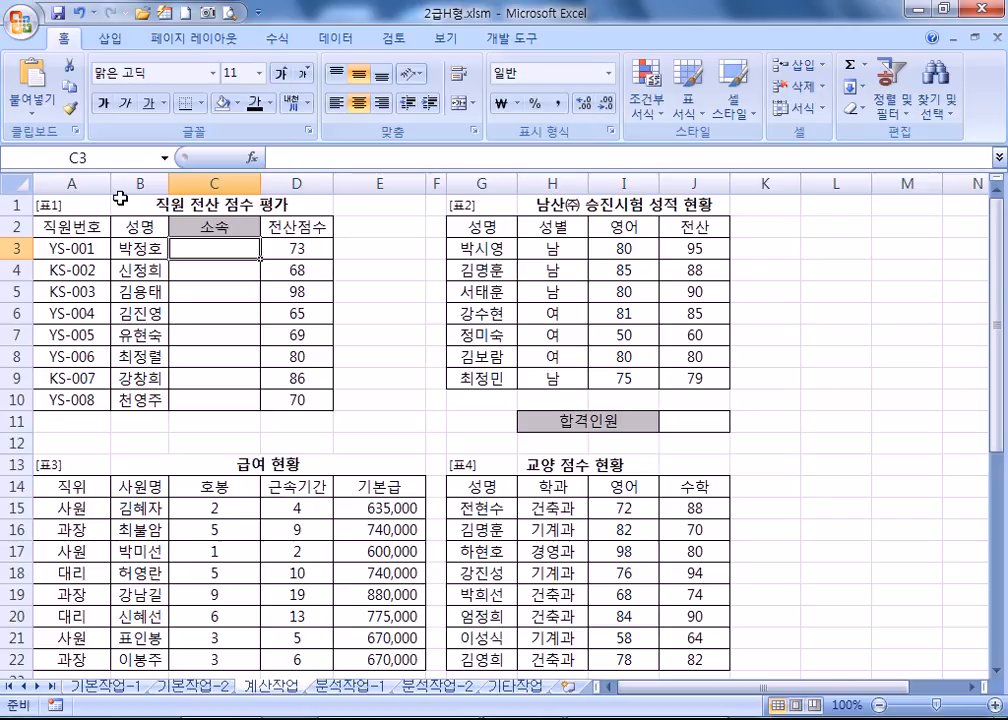
double_click(64, 42)
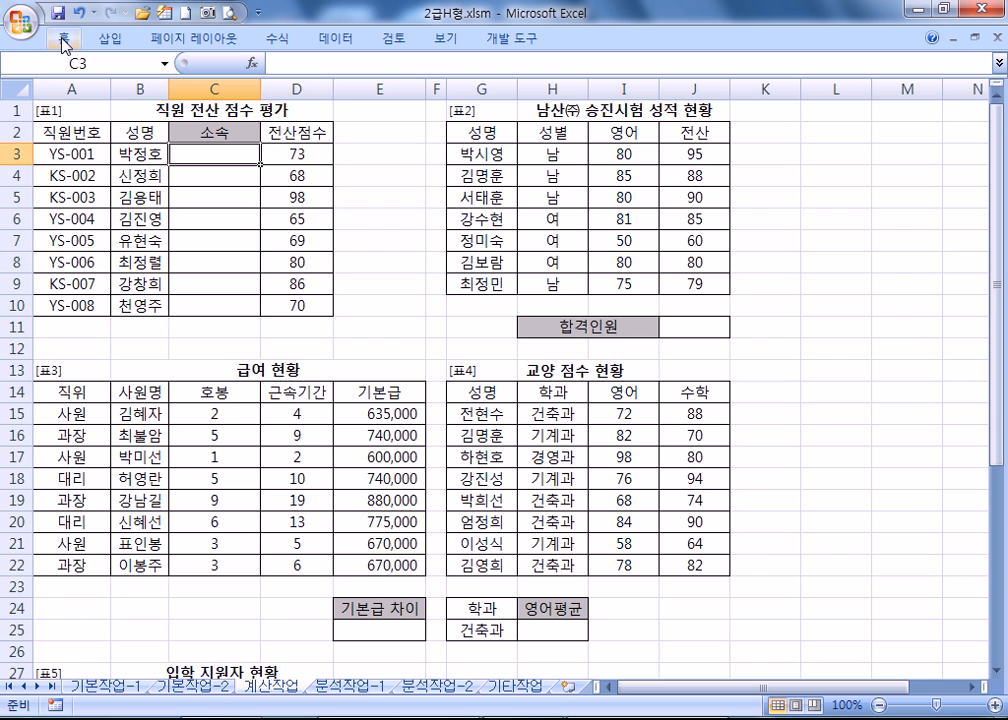
ctrl+scroll(122, 124, up, 5)
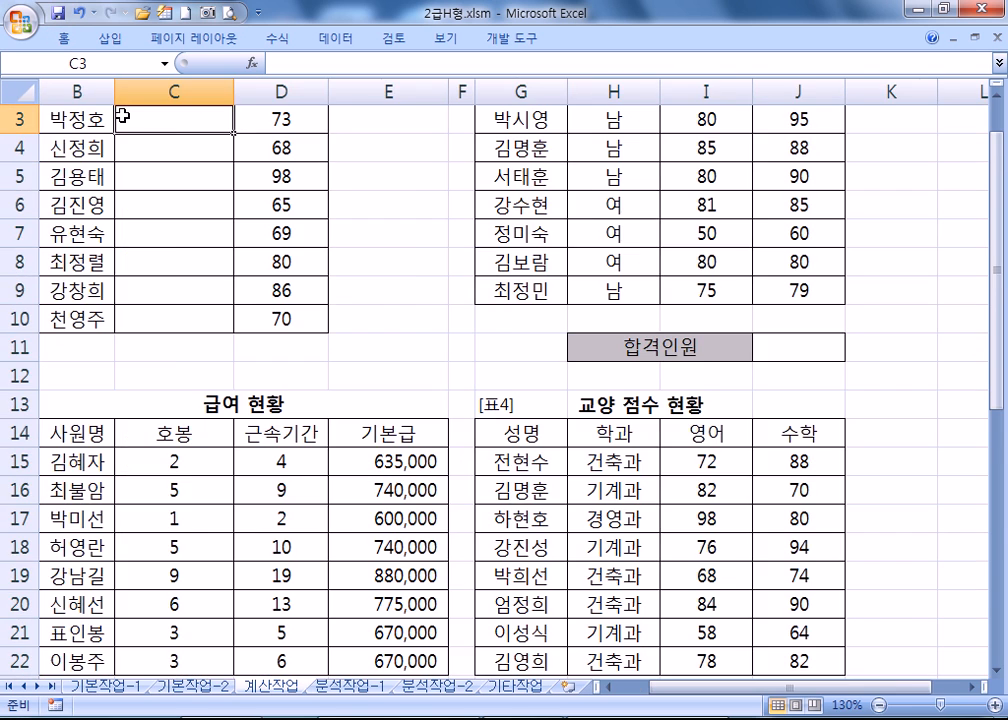
key(Home)
scroll(250, 300, up, 1)
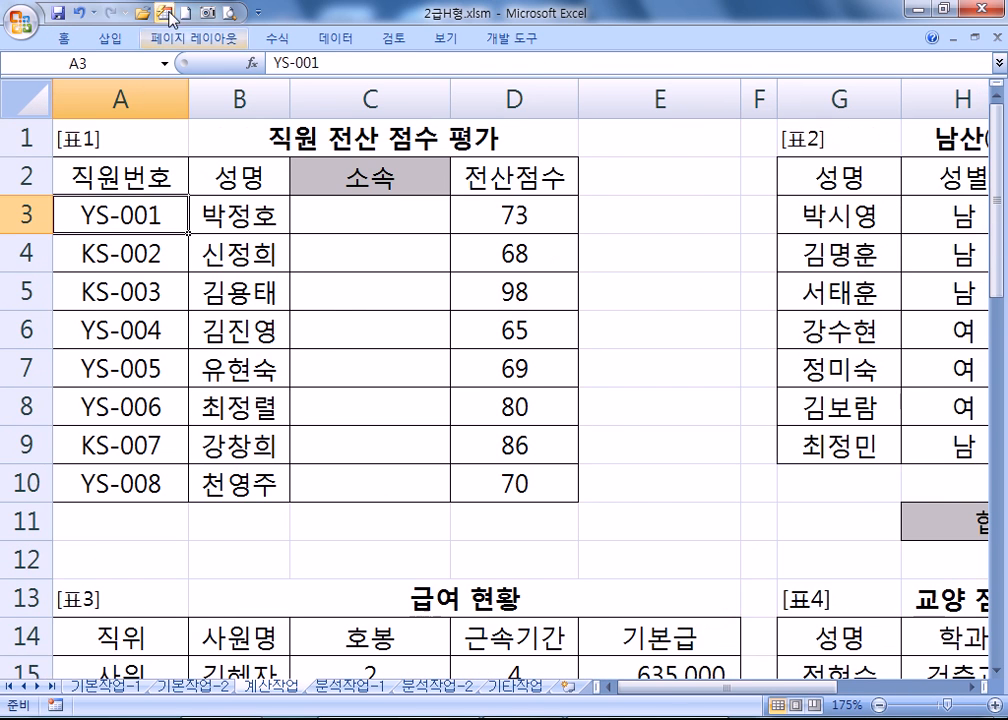
click(378, 216)
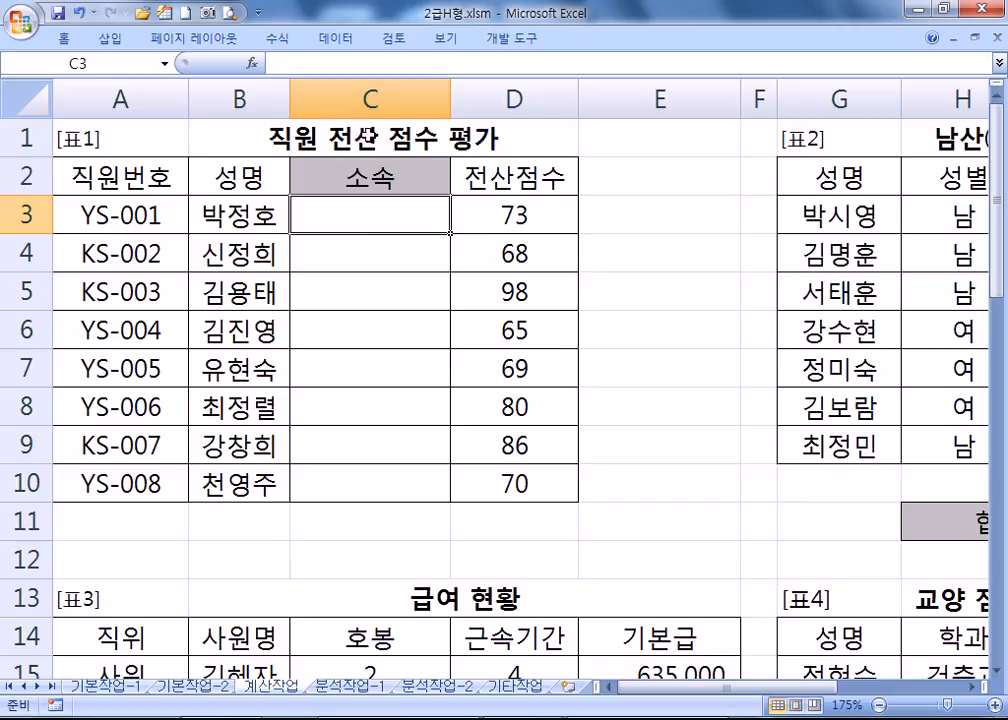
double_click(95, 215)
drag(95, 215, 77, 215)
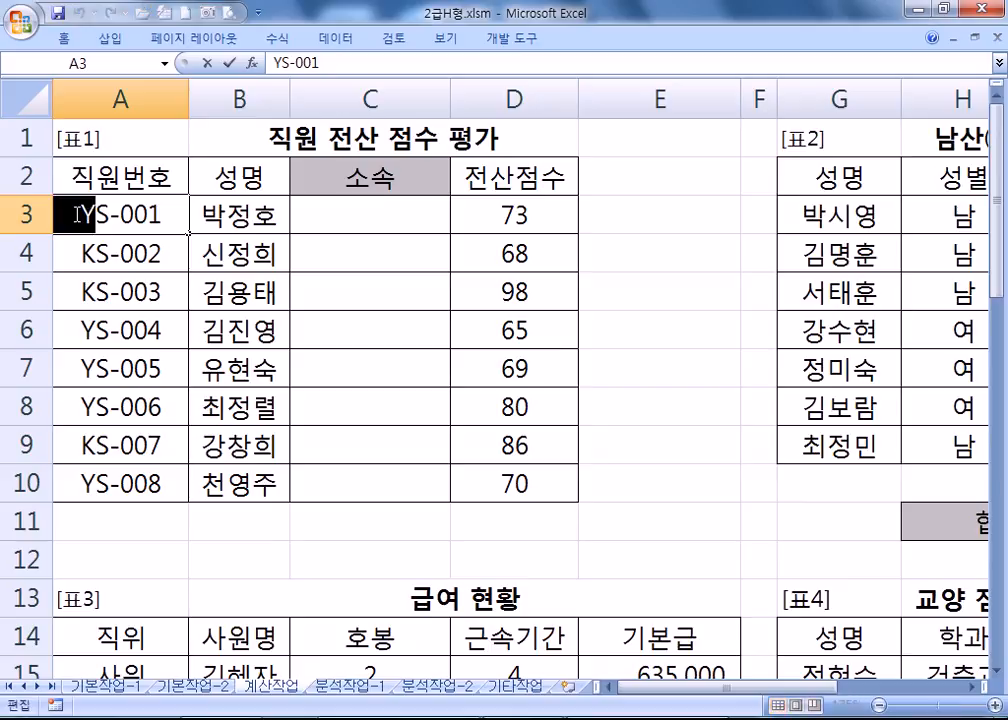
click(61, 253)
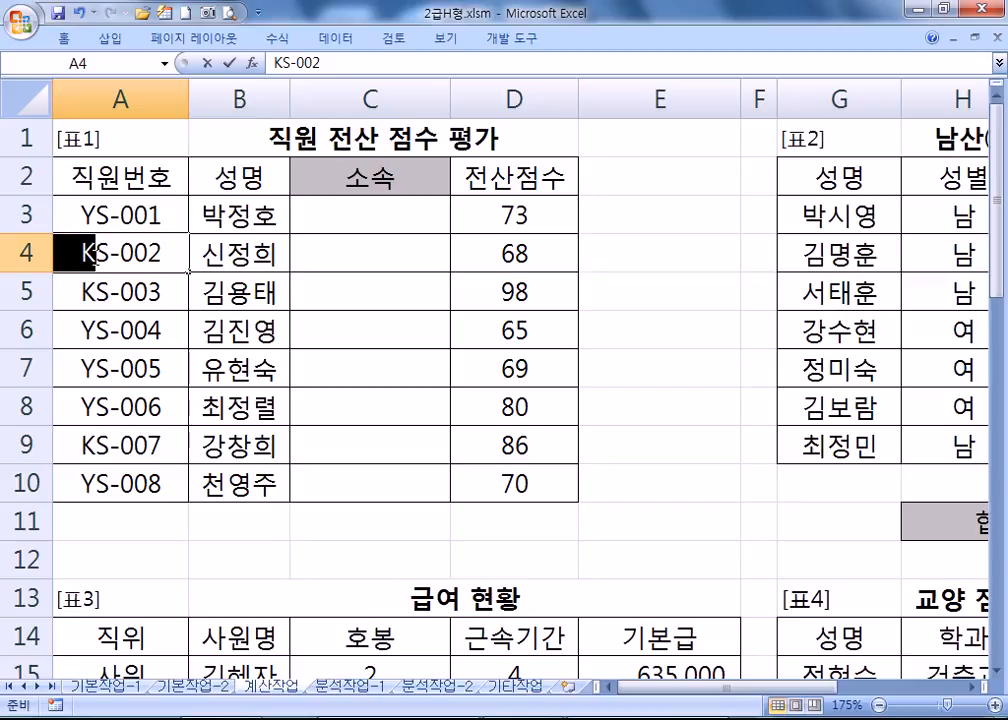
click(351, 216)
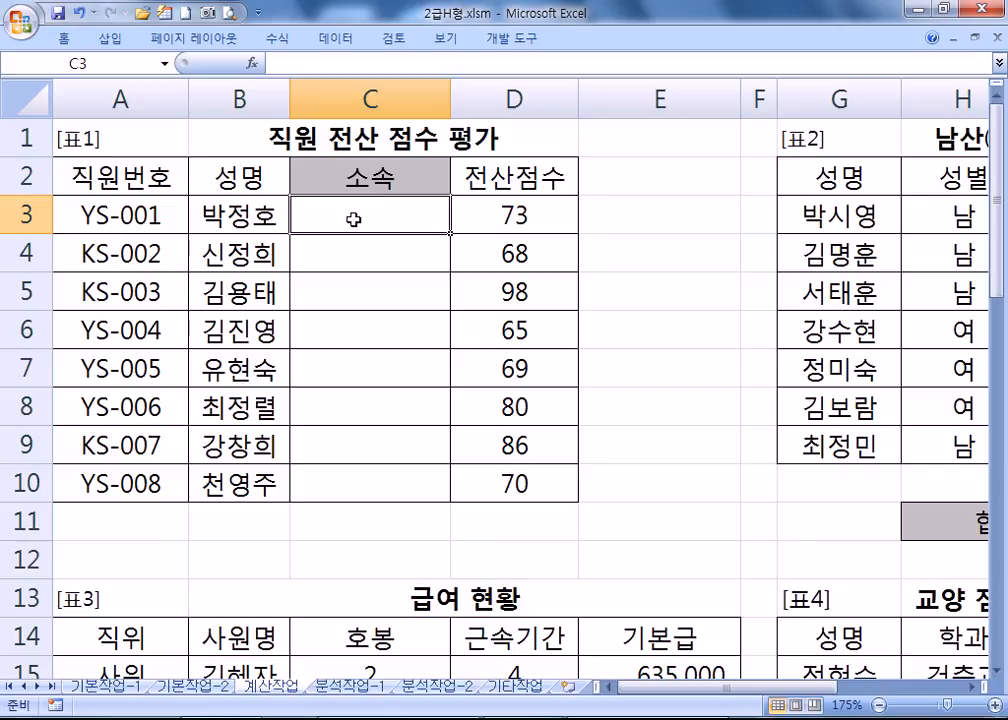
Enter =IF(LEFT(A3,1)="Y","영업부","관리부") in C3.
text(=IF()
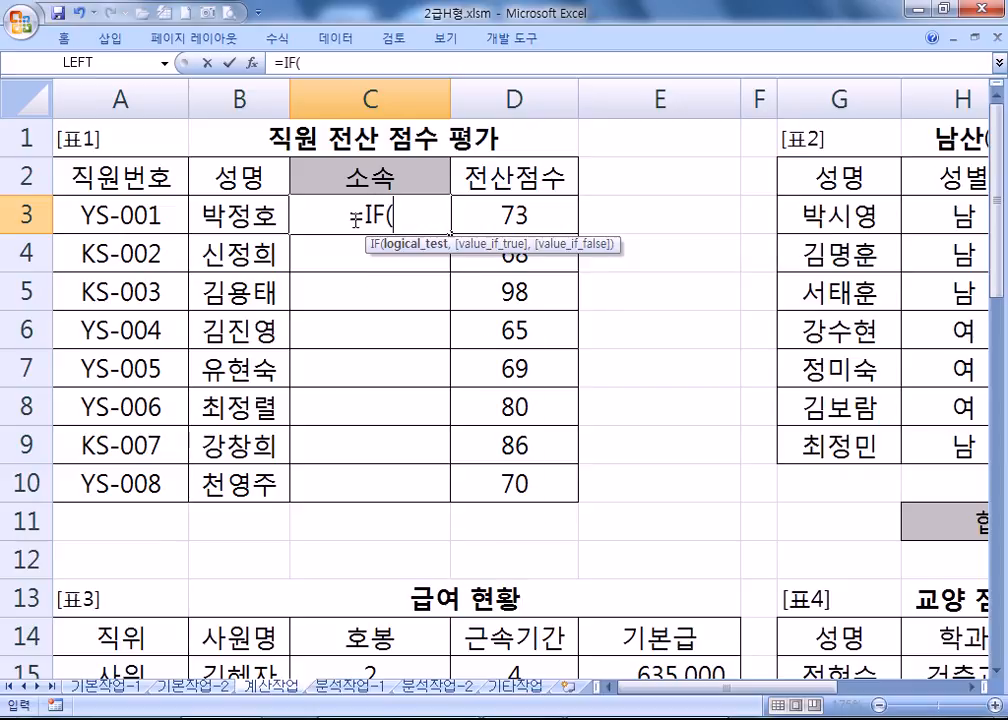
text(LEFT()
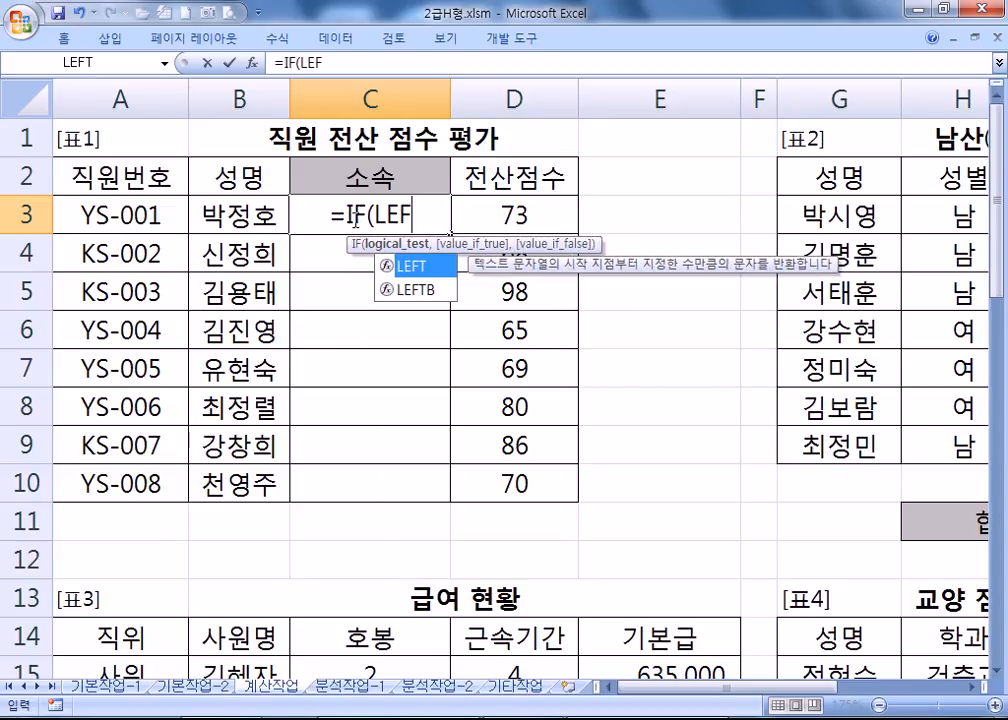
key(Left)
key(Left)
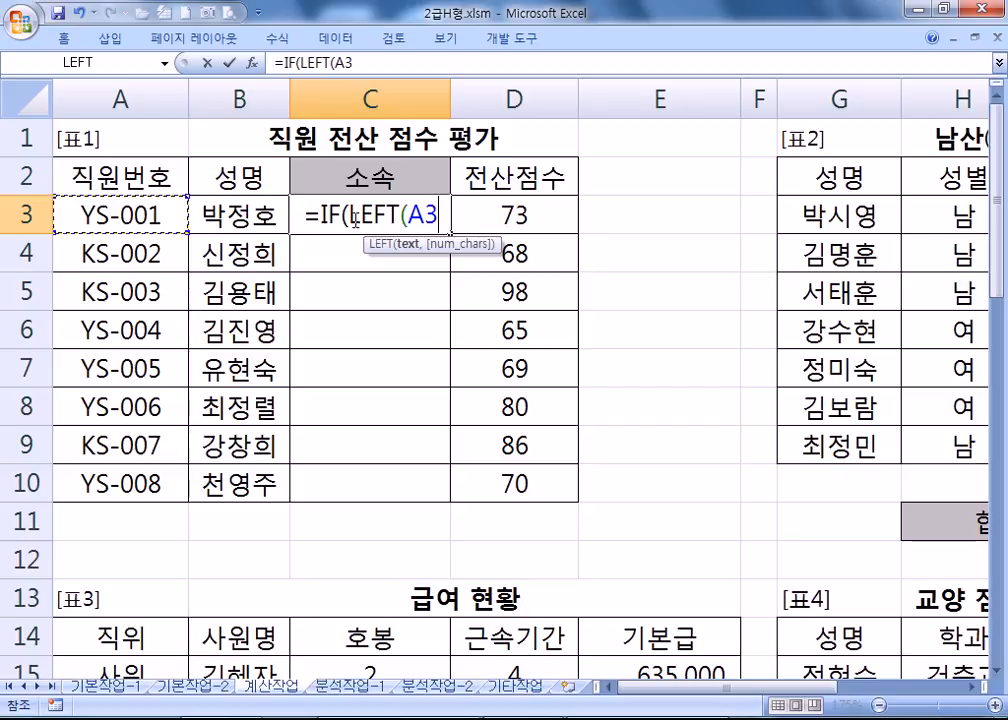
text(,1))
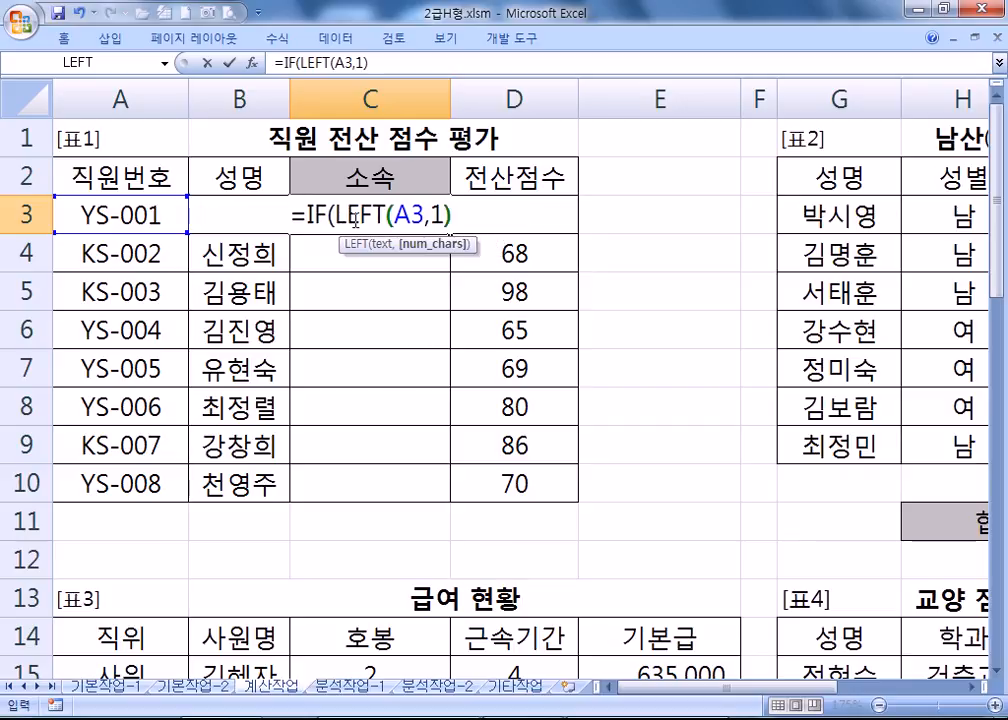
text(=)
text("Y",)
text( "영업ㅂ)
text(ㅜ)
key(Return)
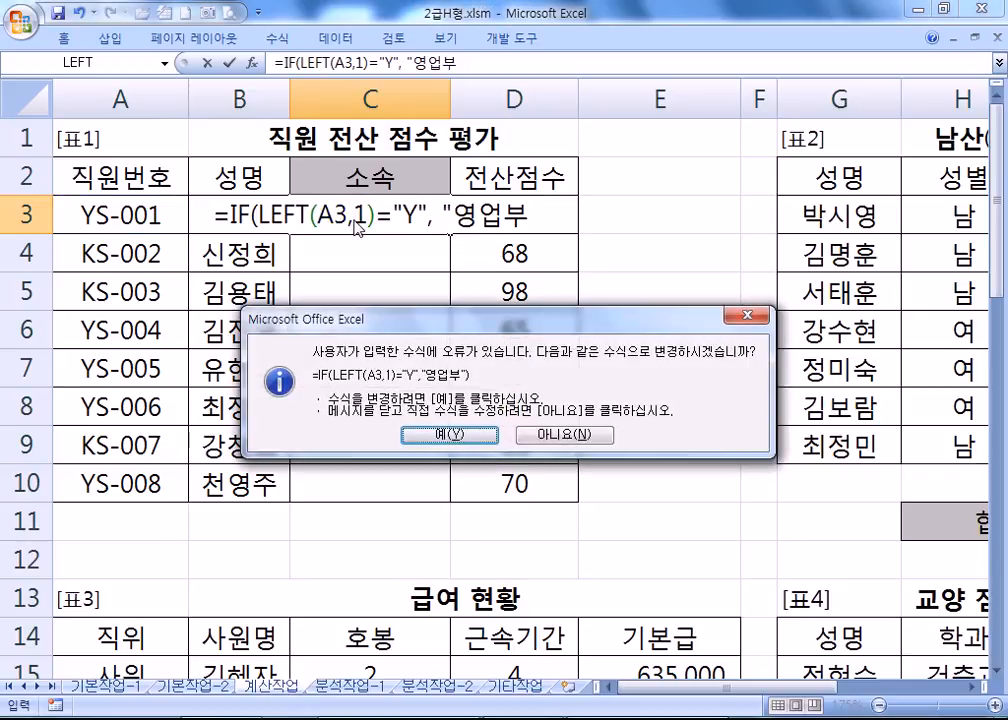
key(Return)
click(355, 222)
double_click(355, 222)
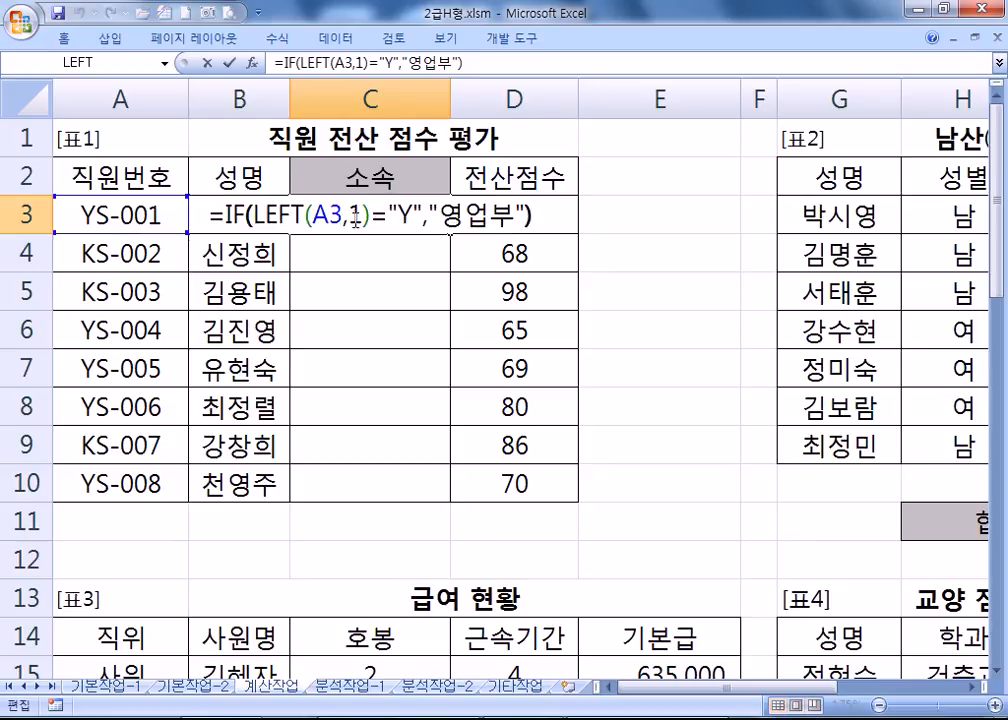
text(, ")
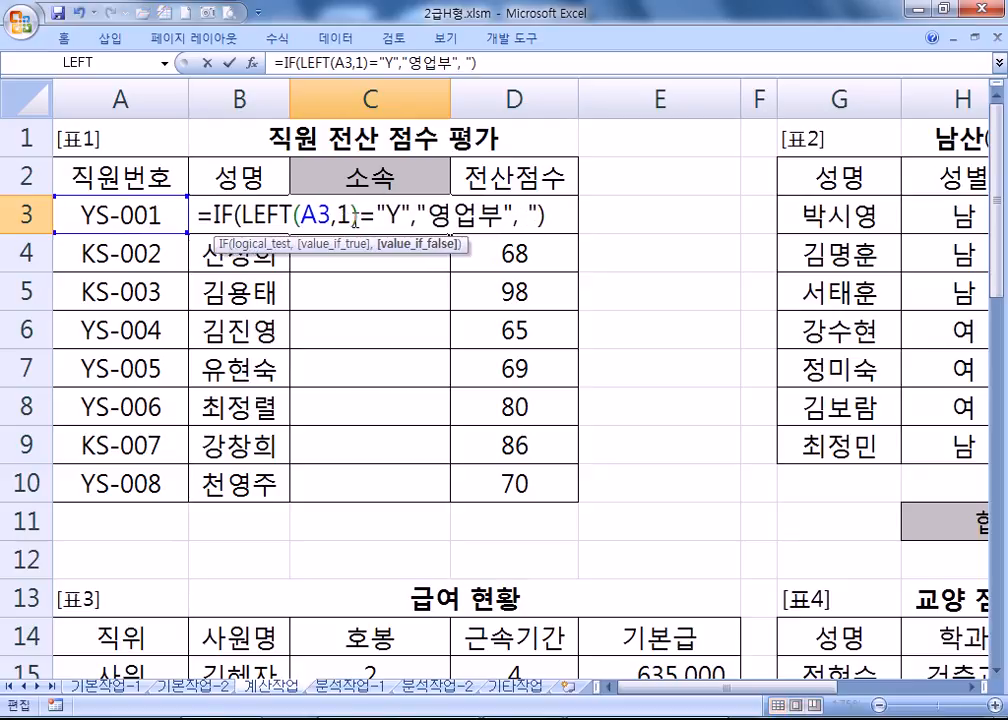
text(관리부")
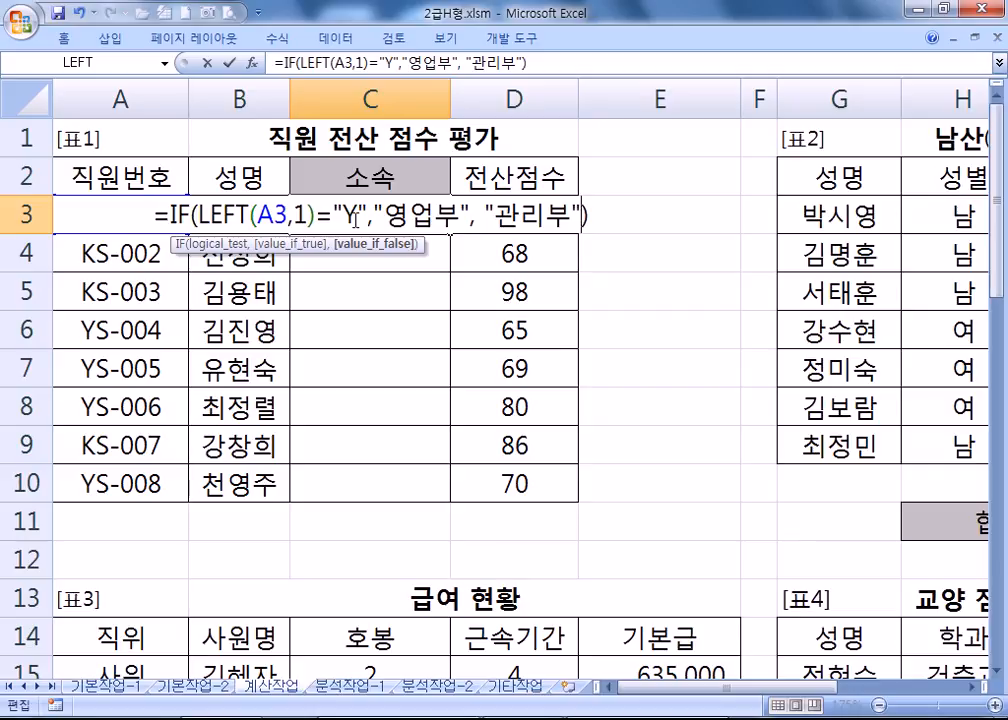
click(481, 217)
key(BackSpace)
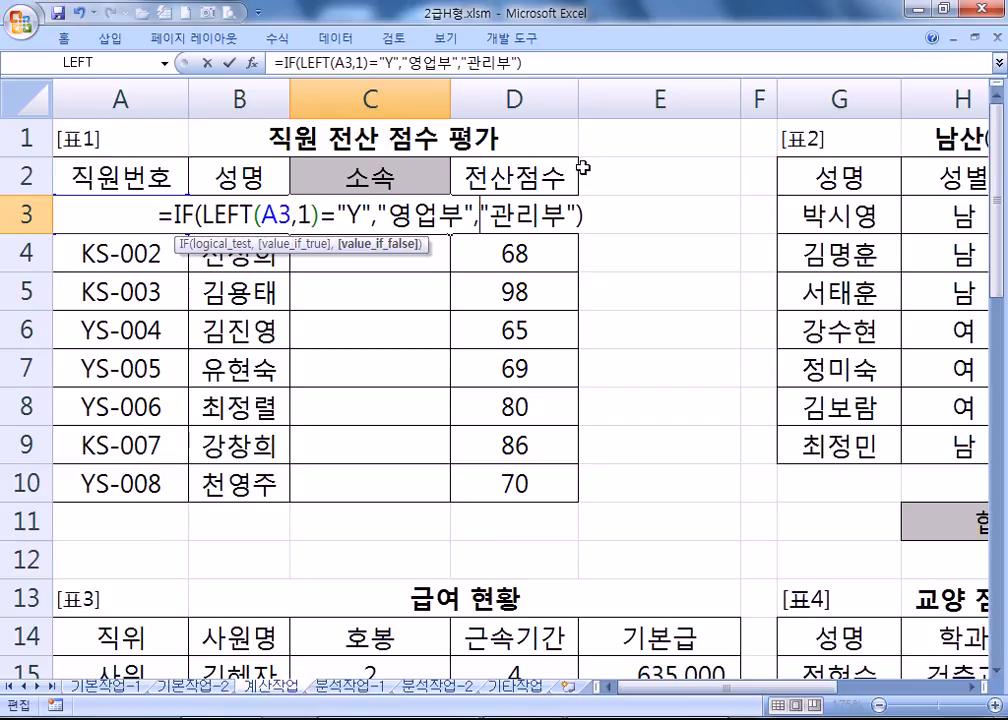
drag(603, 216, 173, 214)
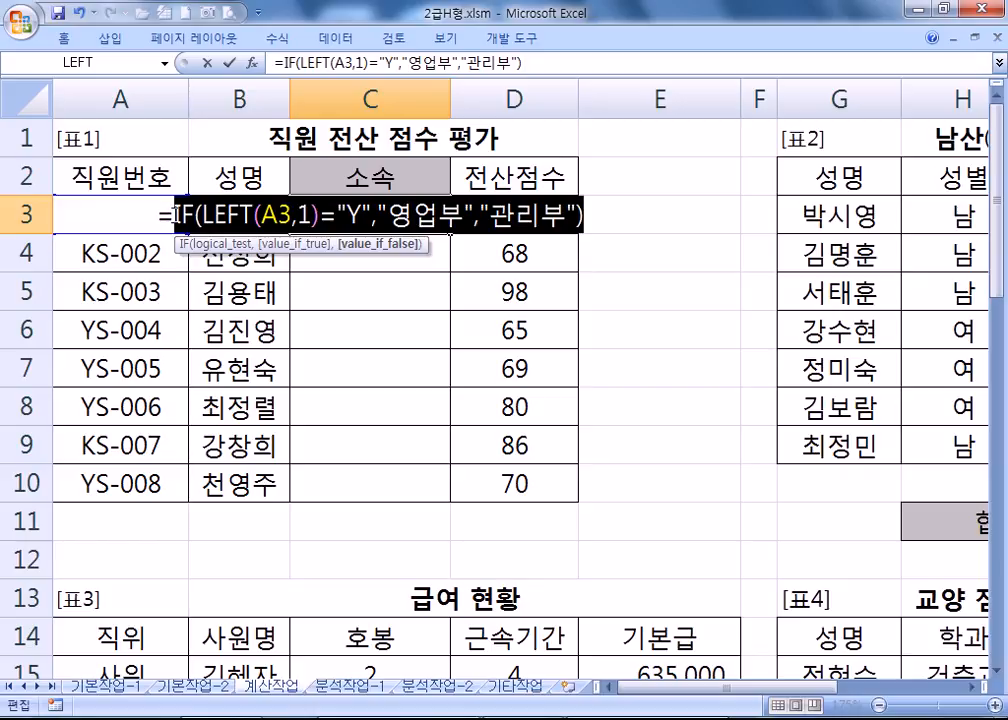
key(Return)
Fill the C3 formula down through C10.
click(395, 220)
double_click(448, 234)
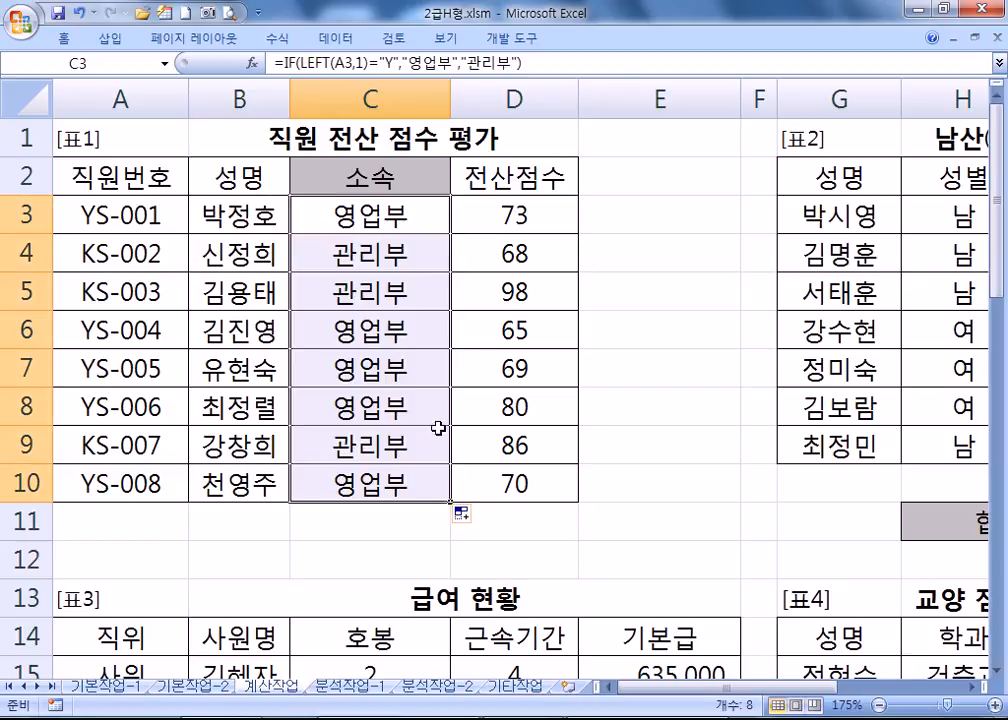
drag(820, 688, 950, 690)
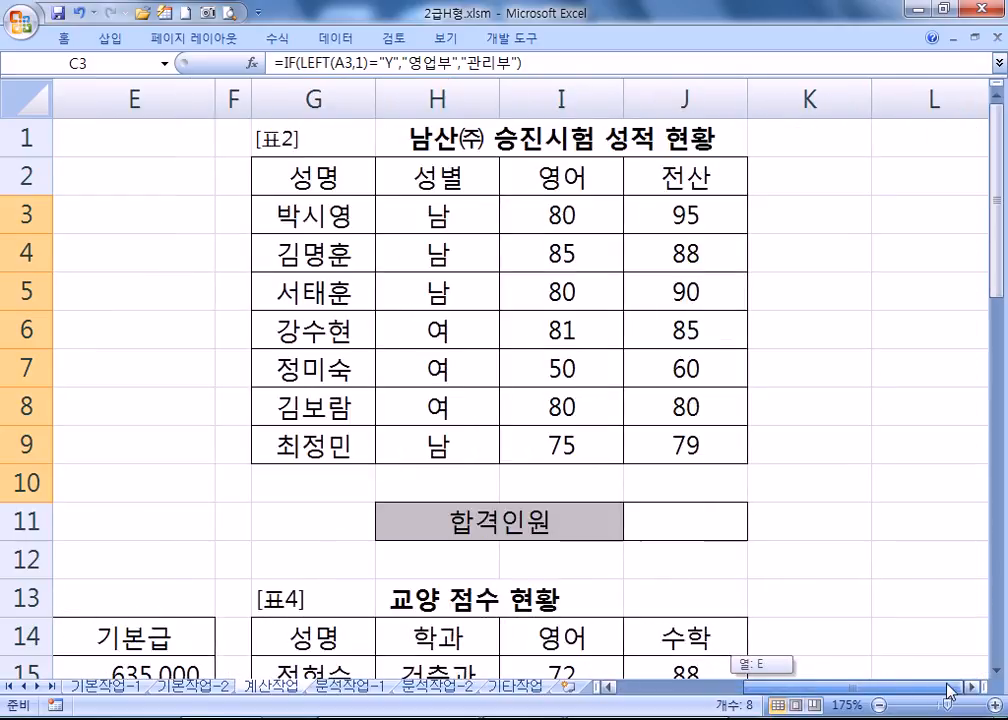
click(632, 524)
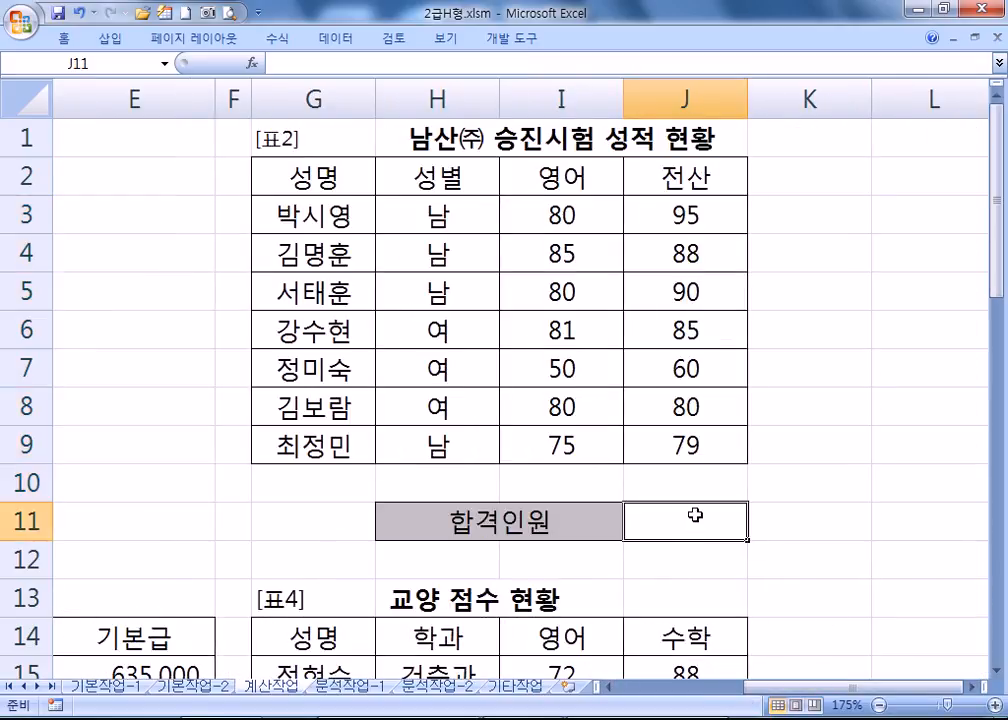
click(538, 205)
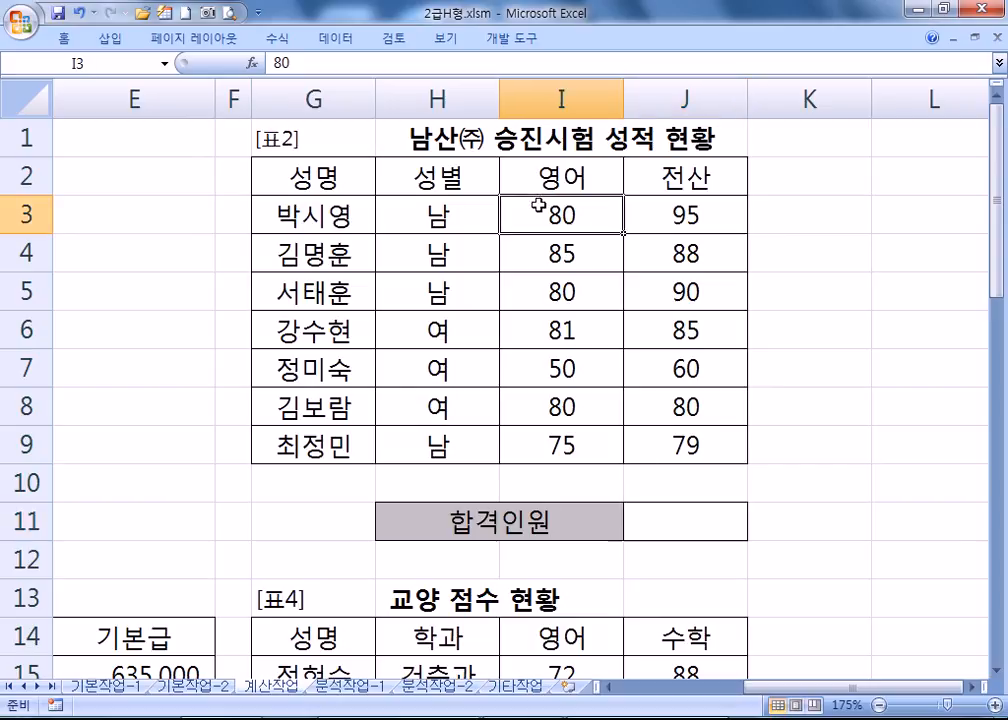
click(703, 215)
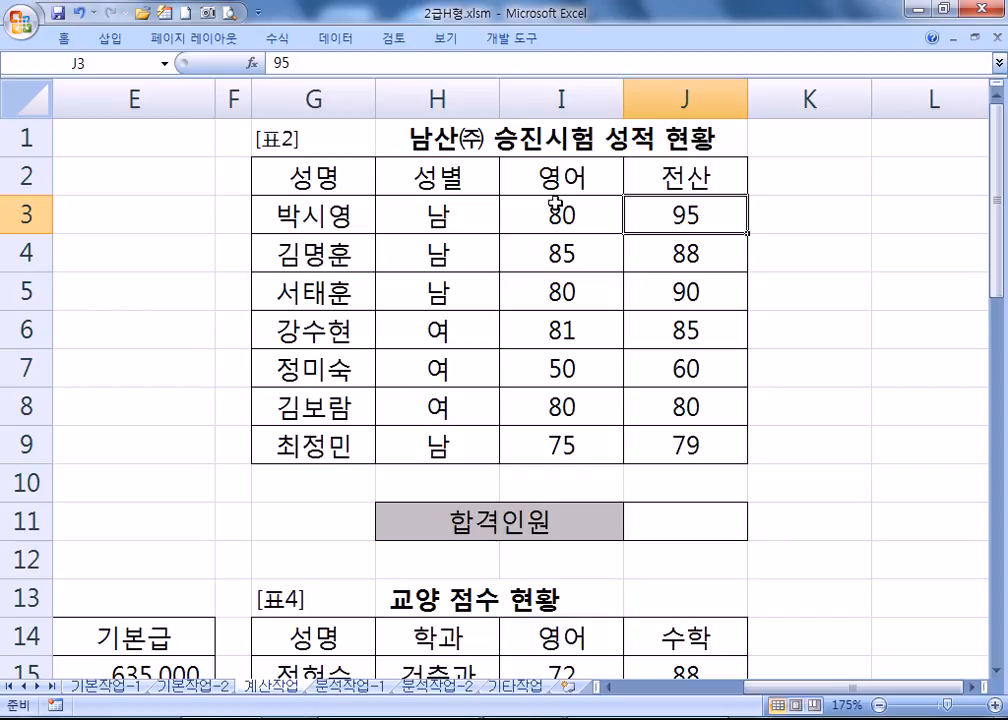
drag(553, 215, 550, 440)
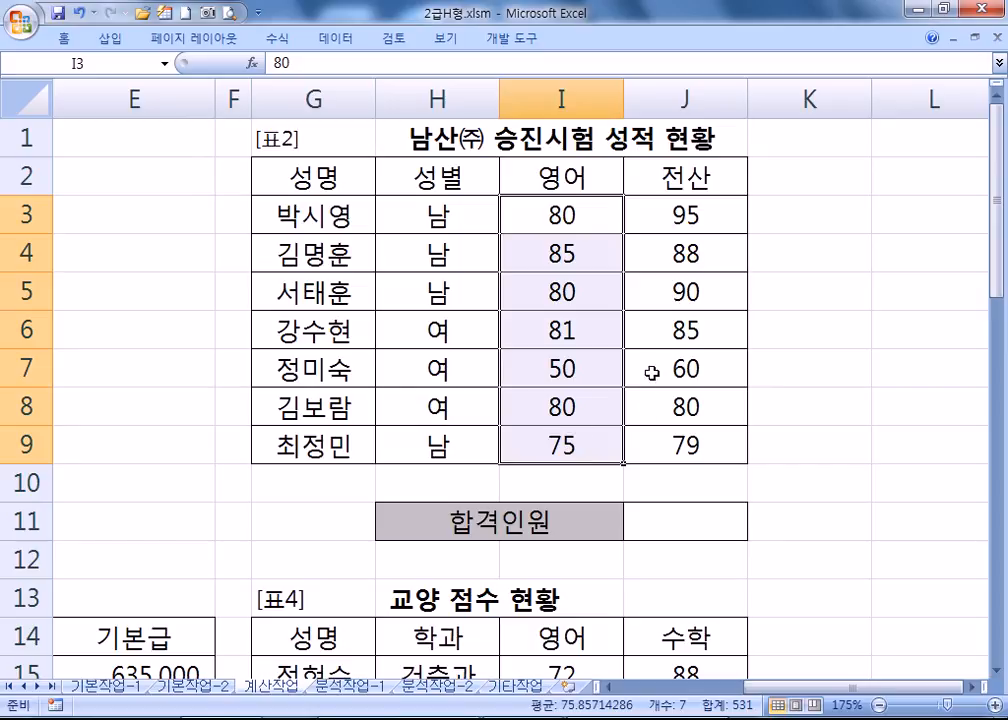
drag(680, 172, 691, 448)
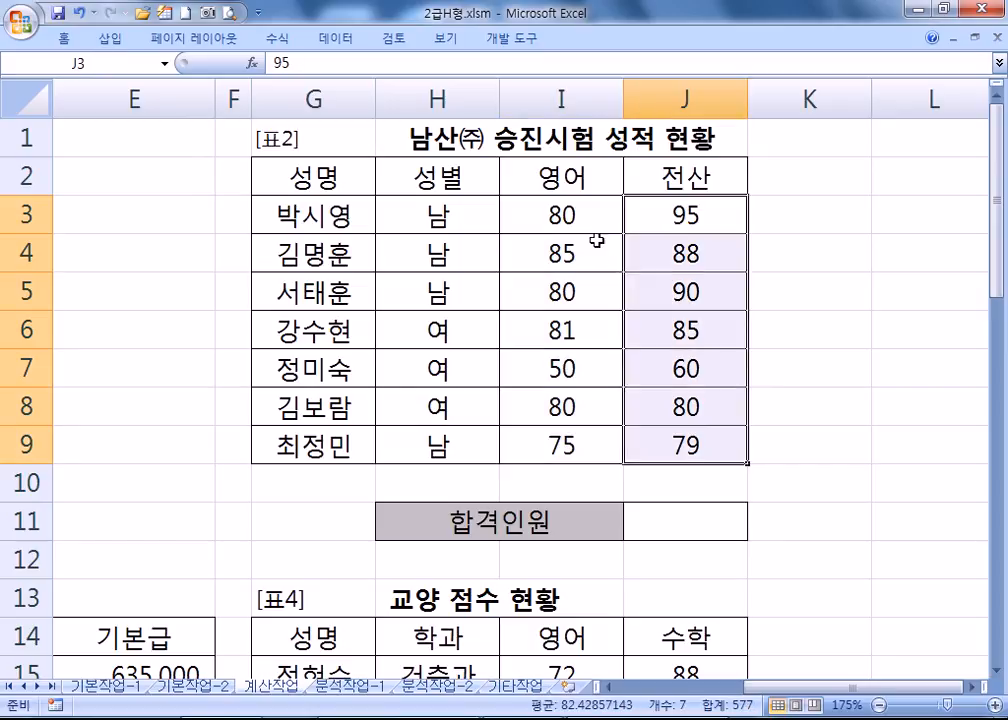
click(596, 218)
drag(596, 218, 652, 211)
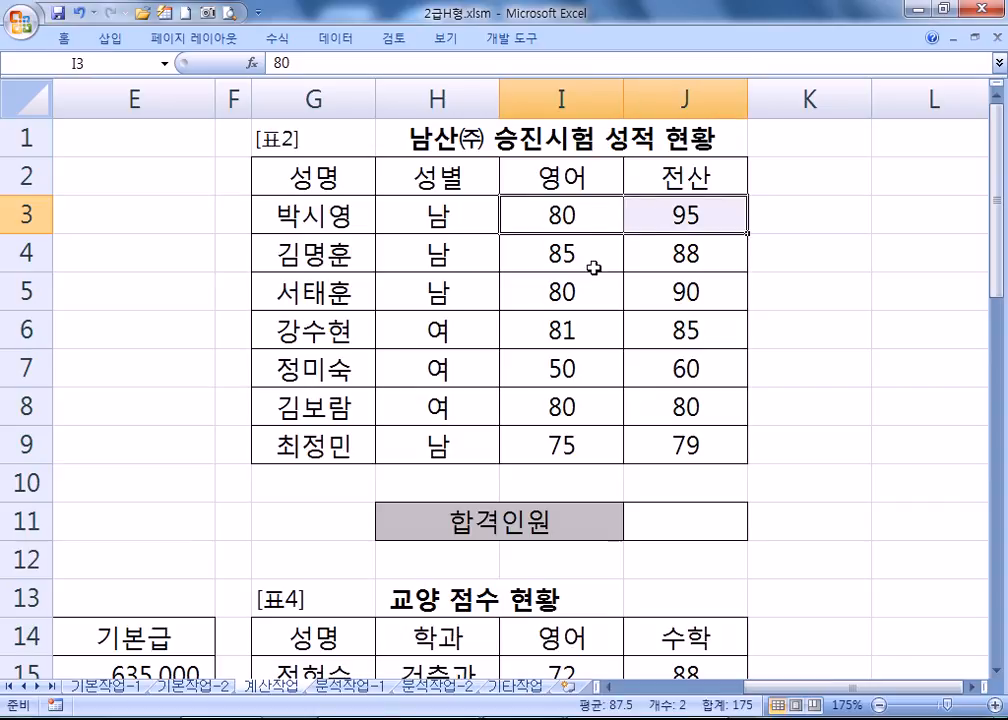
drag(563, 292, 644, 298)
drag(517, 250, 684, 254)
drag(610, 294, 715, 295)
drag(545, 333, 637, 326)
drag(570, 405, 675, 405)
click(570, 214)
drag(570, 214, 675, 209)
drag(558, 288, 707, 290)
drag(565, 215, 666, 222)
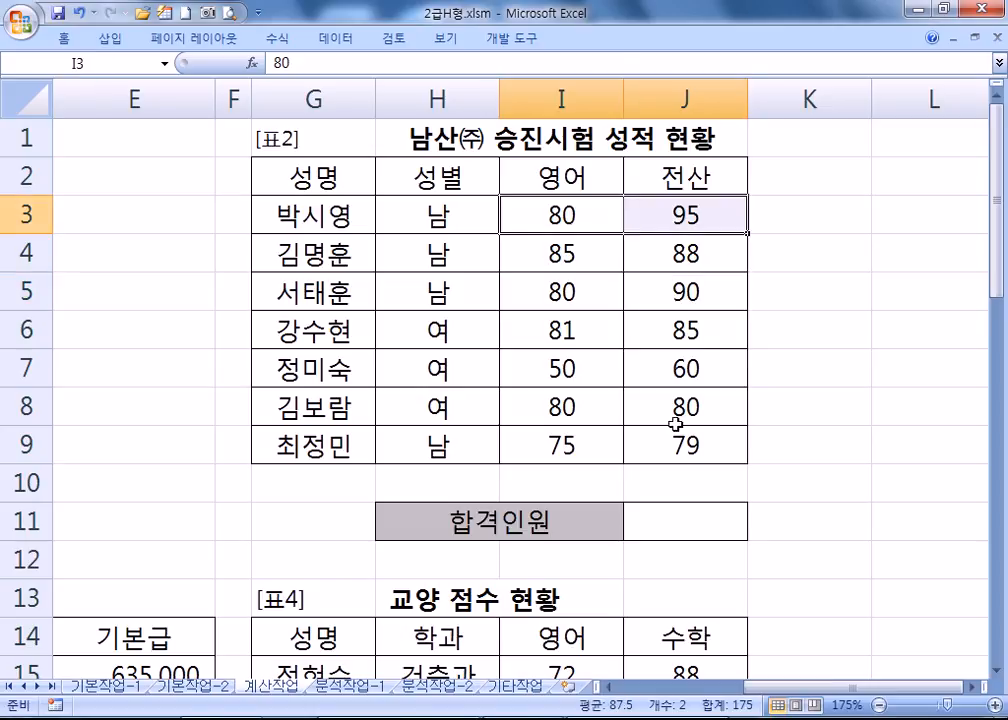
click(675, 516)
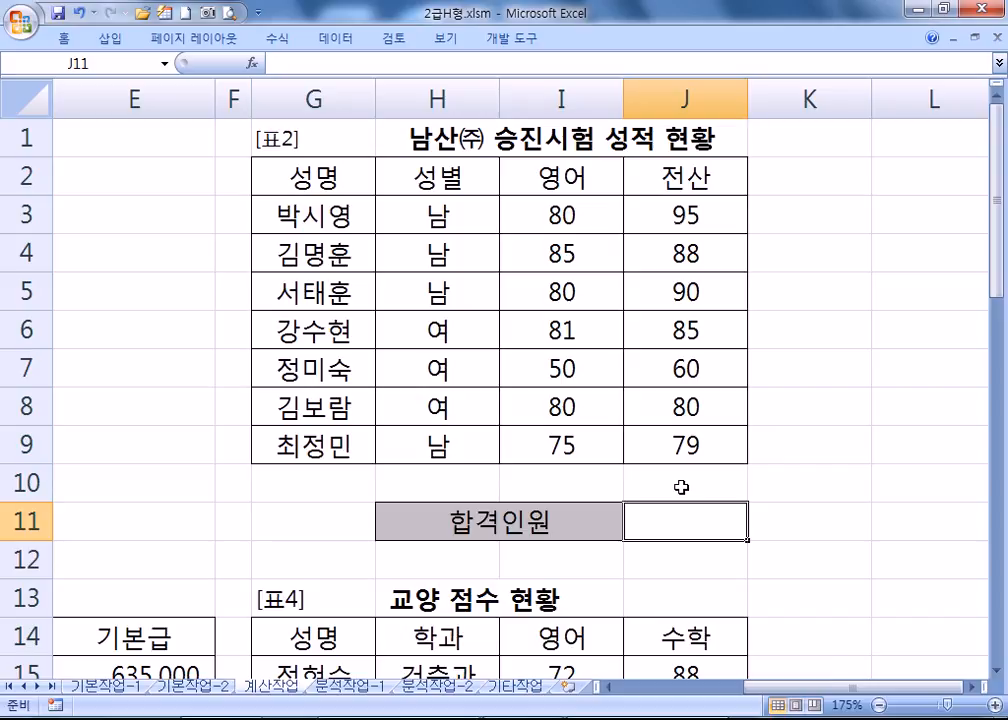
Start COUNTIFS in J11 with the 영어 range I3:I9 and criterion ">=80".
text(=채ㅕ)
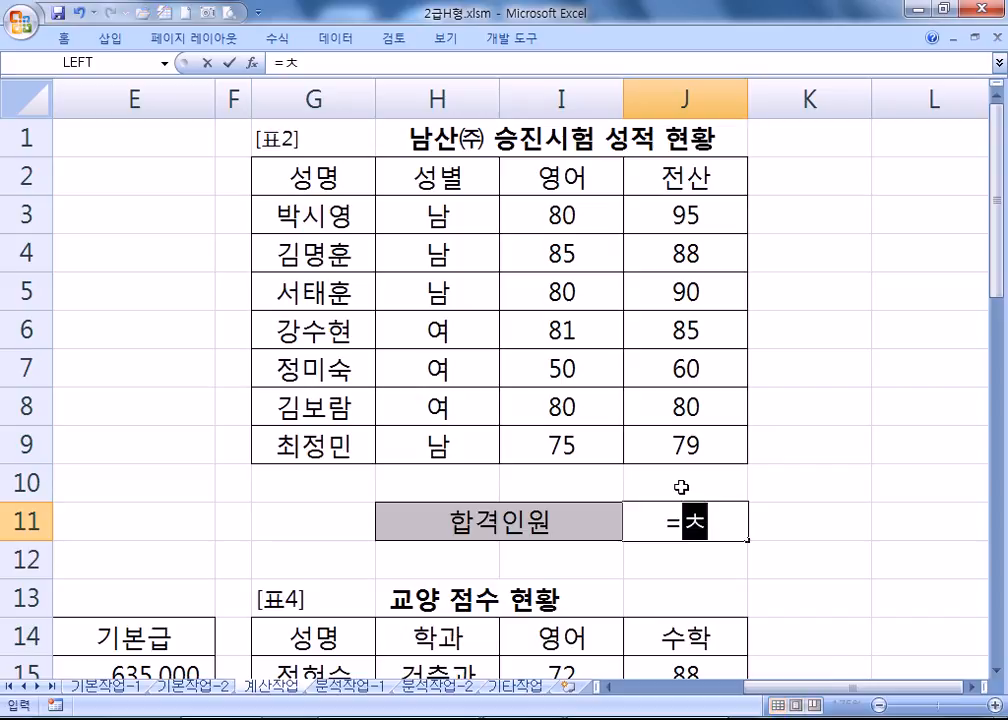
key(BackSpace)
key(BackSpace)
key(BackSpace)
key(BackSpace)
text(=COUNTIF)
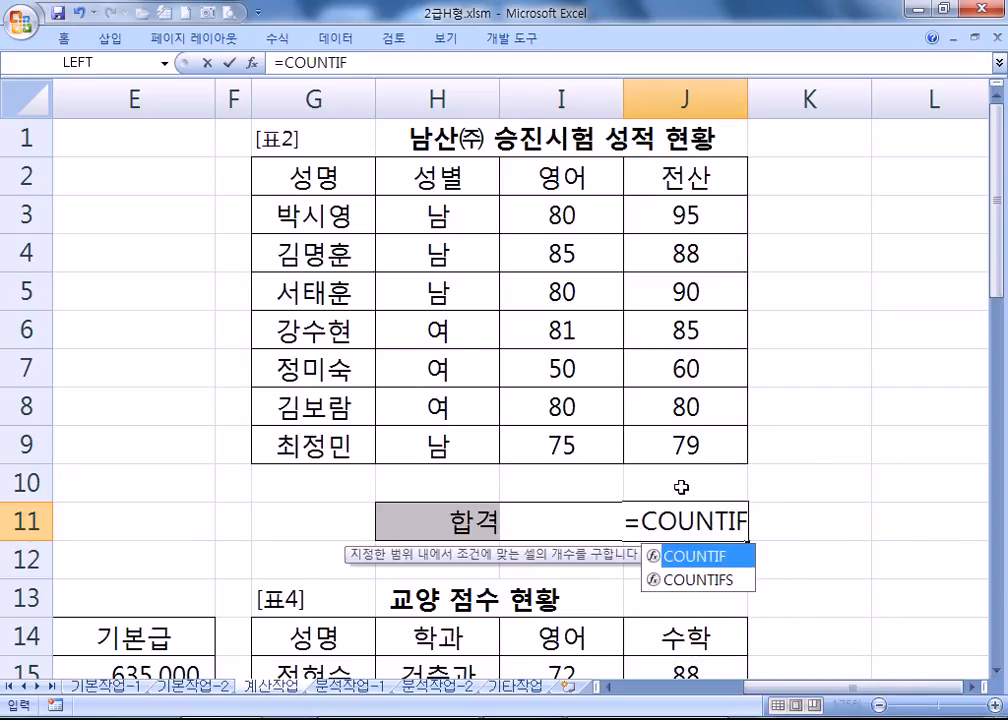
key(Down)
key(Tab)
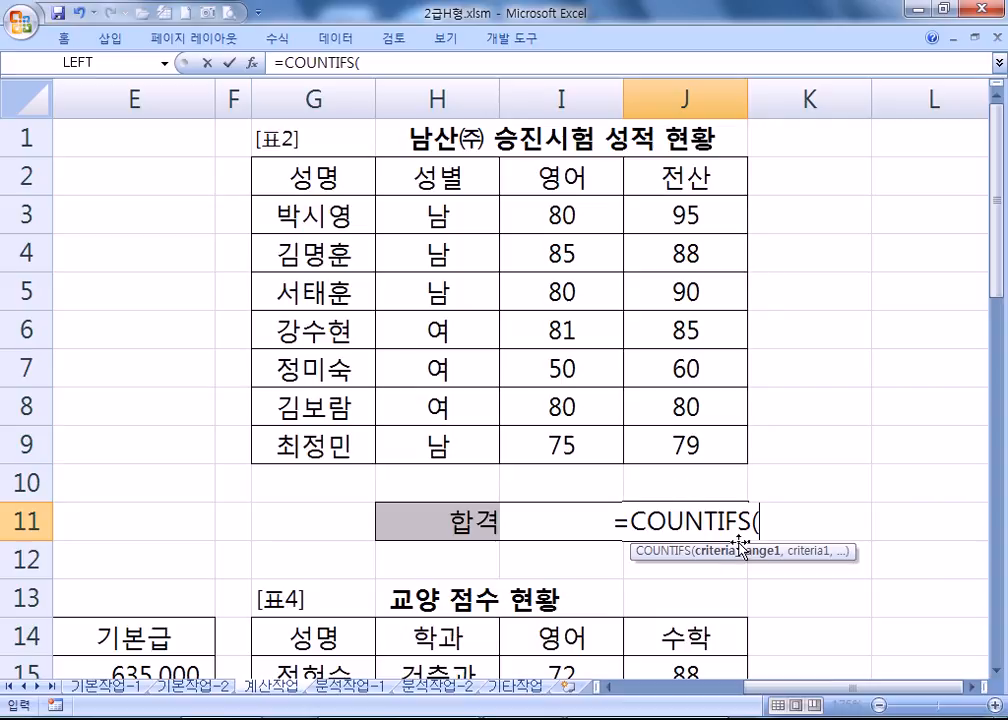
drag(560, 216, 562, 443)
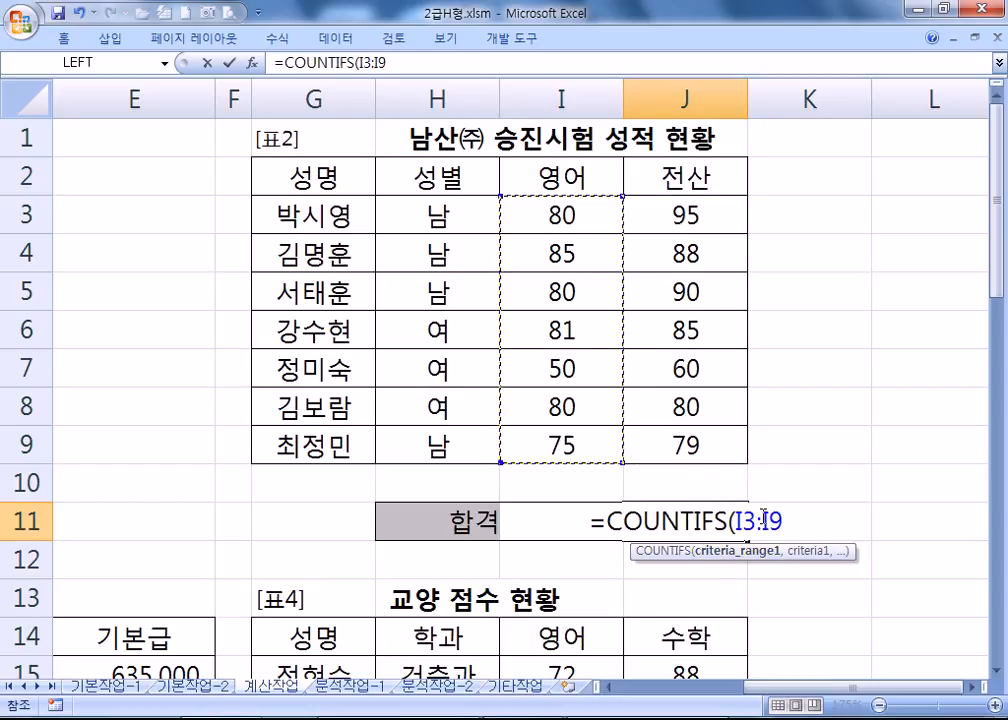
text(,">=)
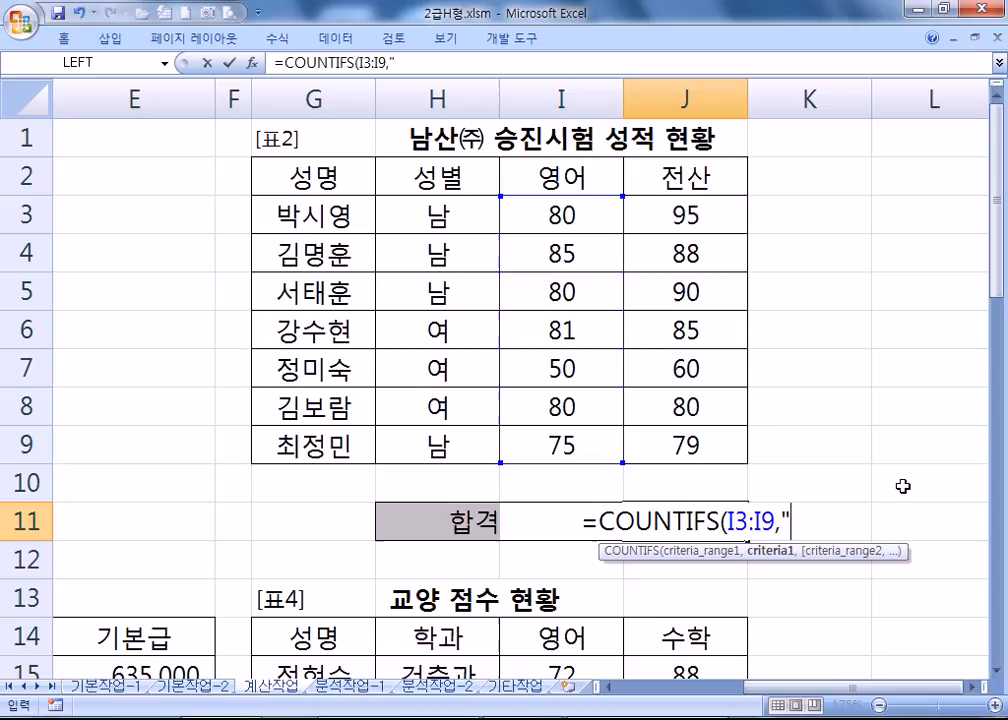
text(80)
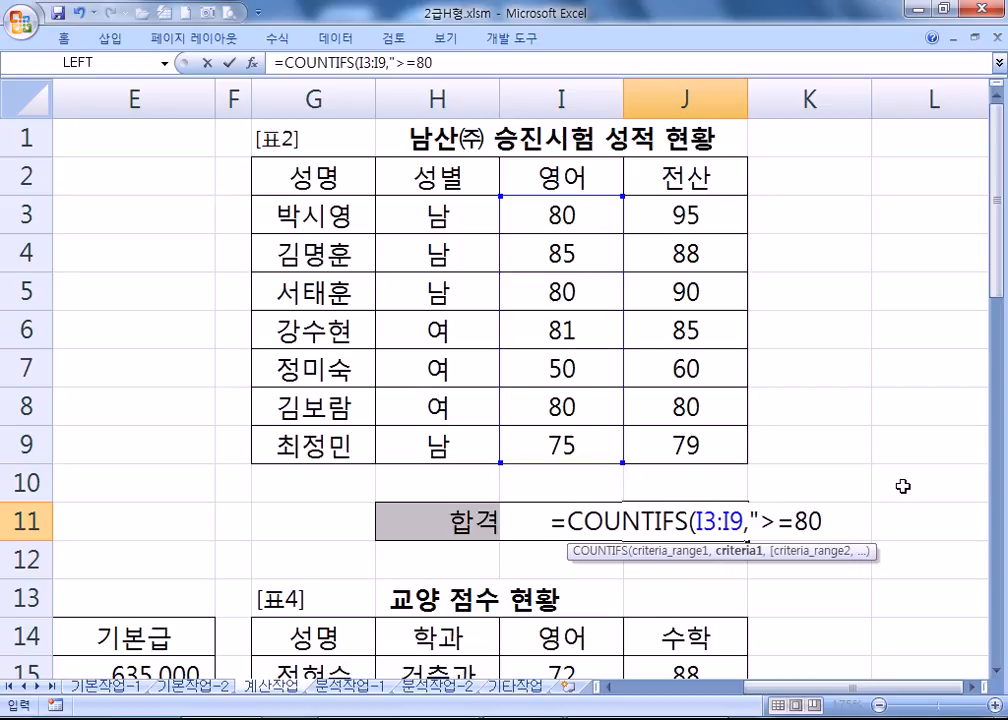
text(".)
key(BackSpace)
text(,)
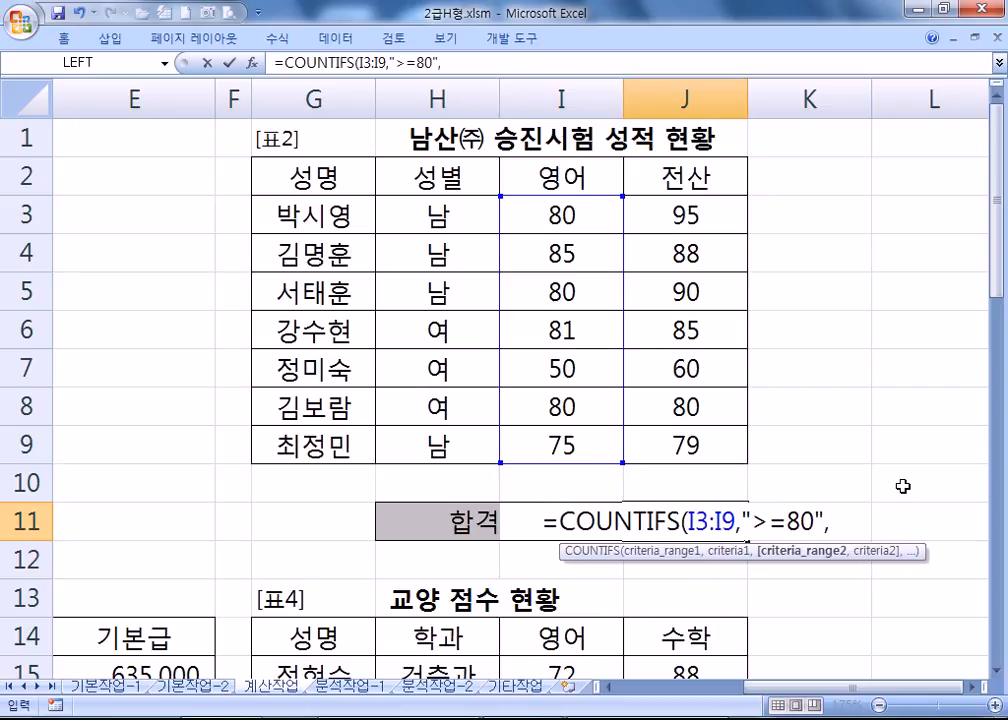
Add the 전산 range J3:J9 with ">=90" and commit, giving 2.
drag(683, 213, 700, 434)
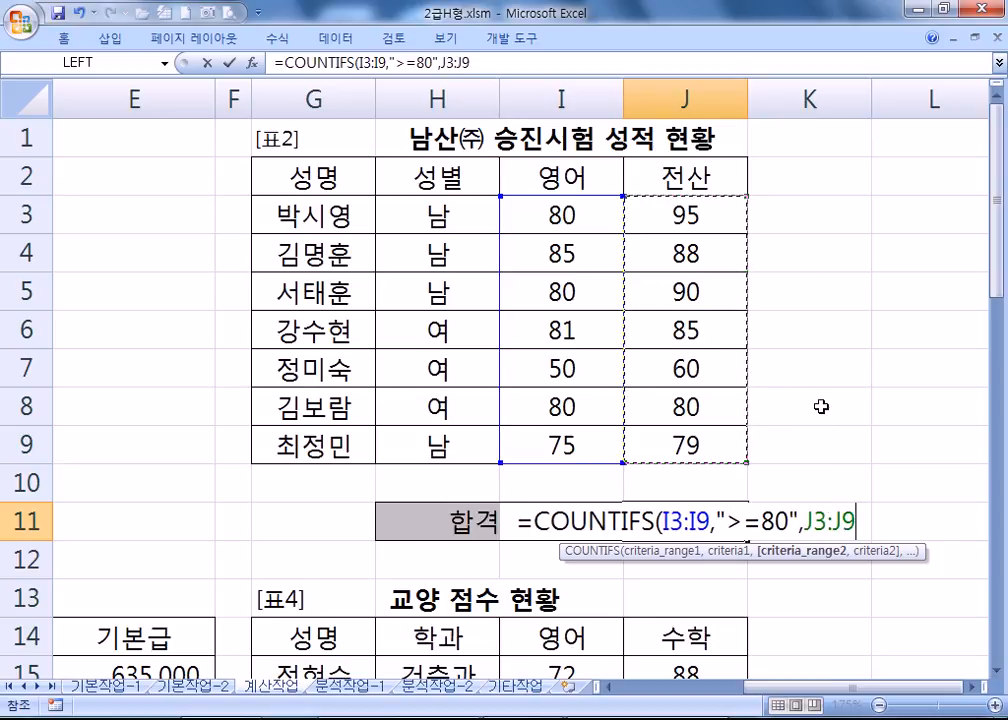
text(,">=)
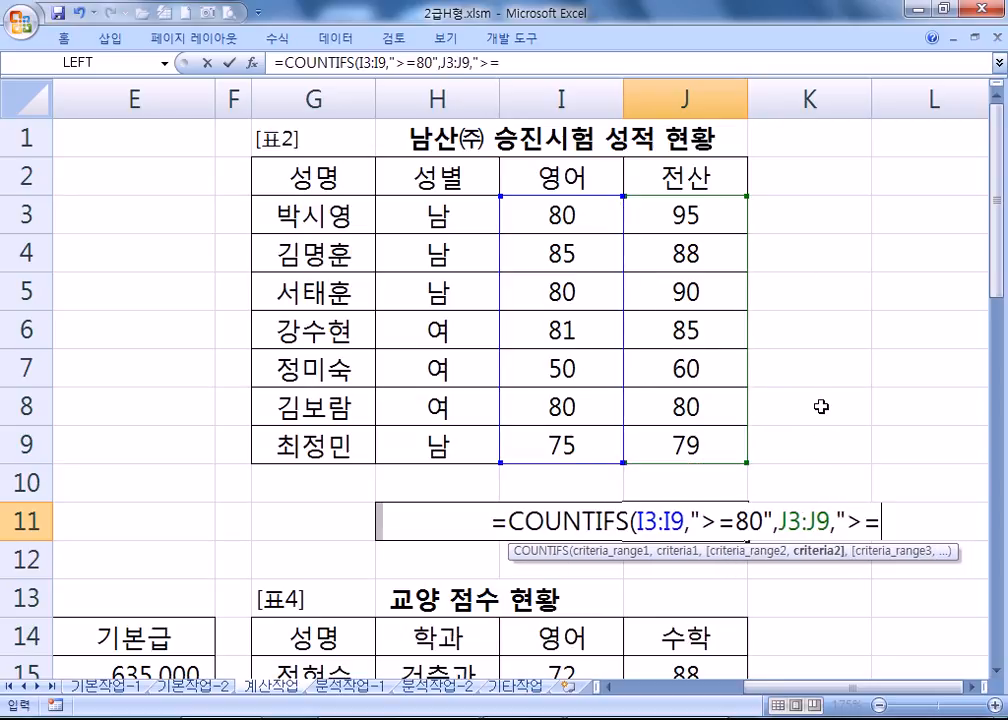
text(90"))
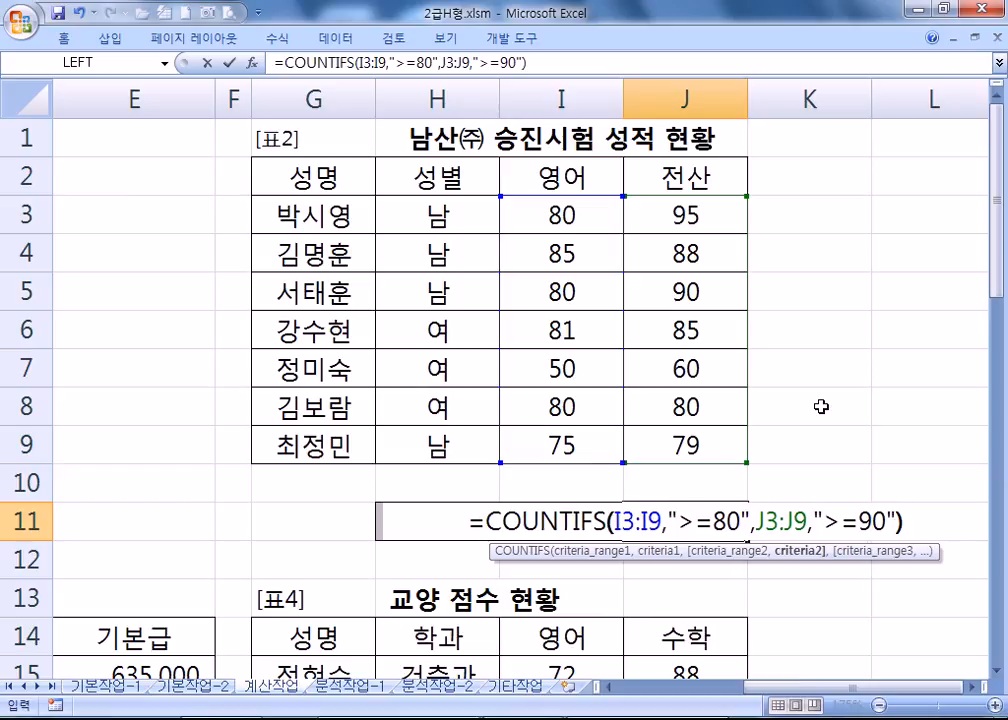
drag(622, 521, 868, 512)
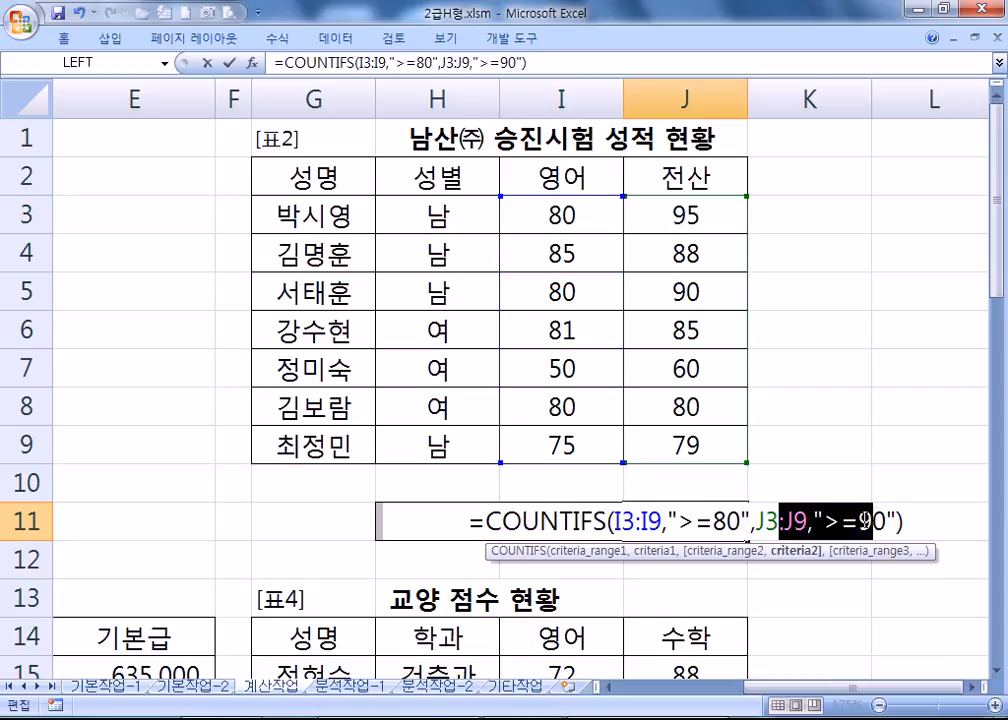
click(778, 521)
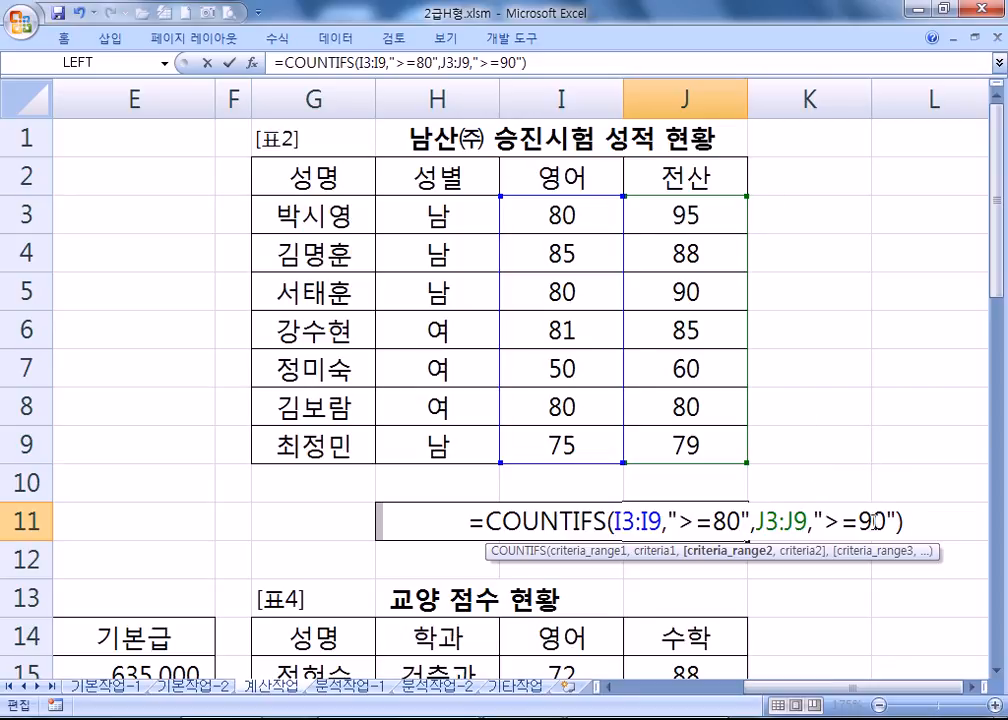
key(Return)
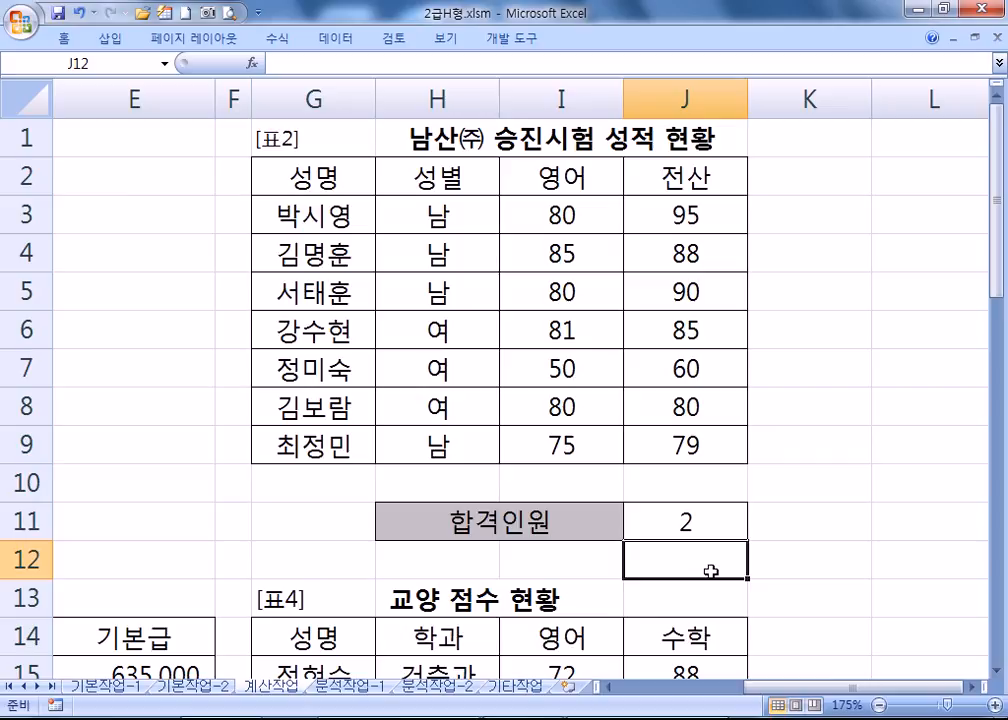
click(708, 520)
Review J11's COUNTIFS formula keeping 2, then select the blank 기본급 차이 cell E25.
double_click(708, 520)
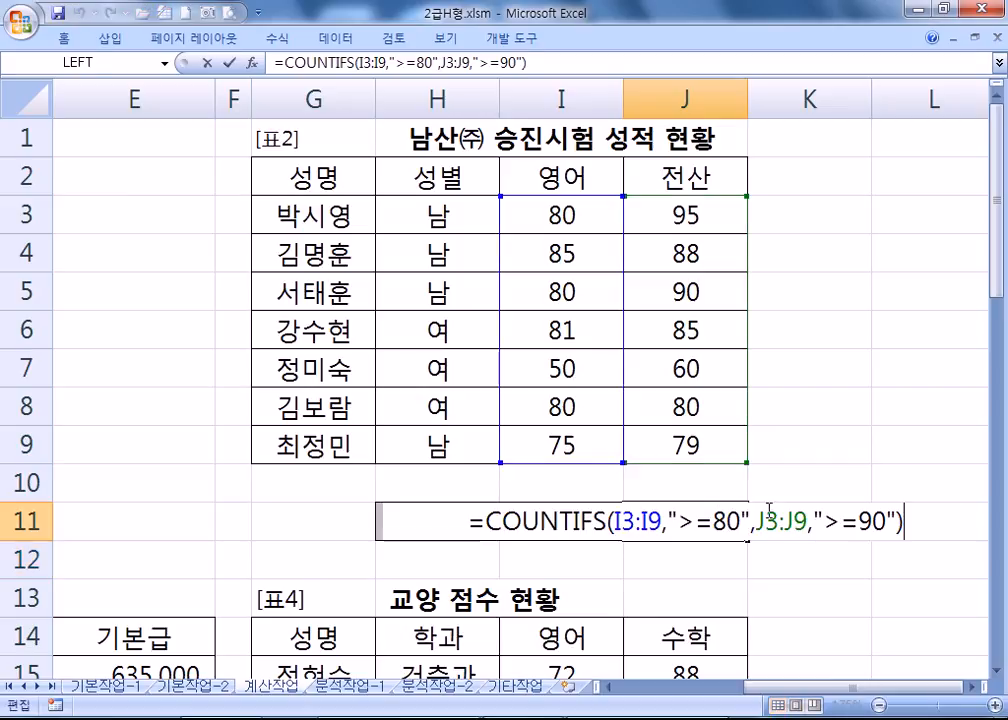
scroll(787, 556, down, 2)
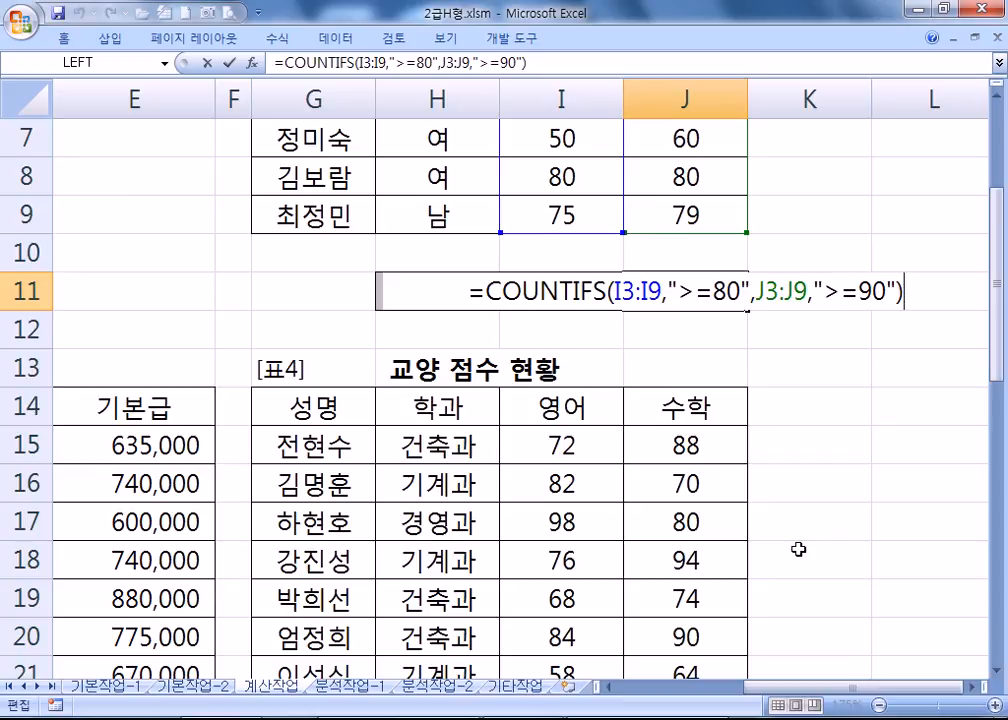
key(ctrl+Return)
key(Home)
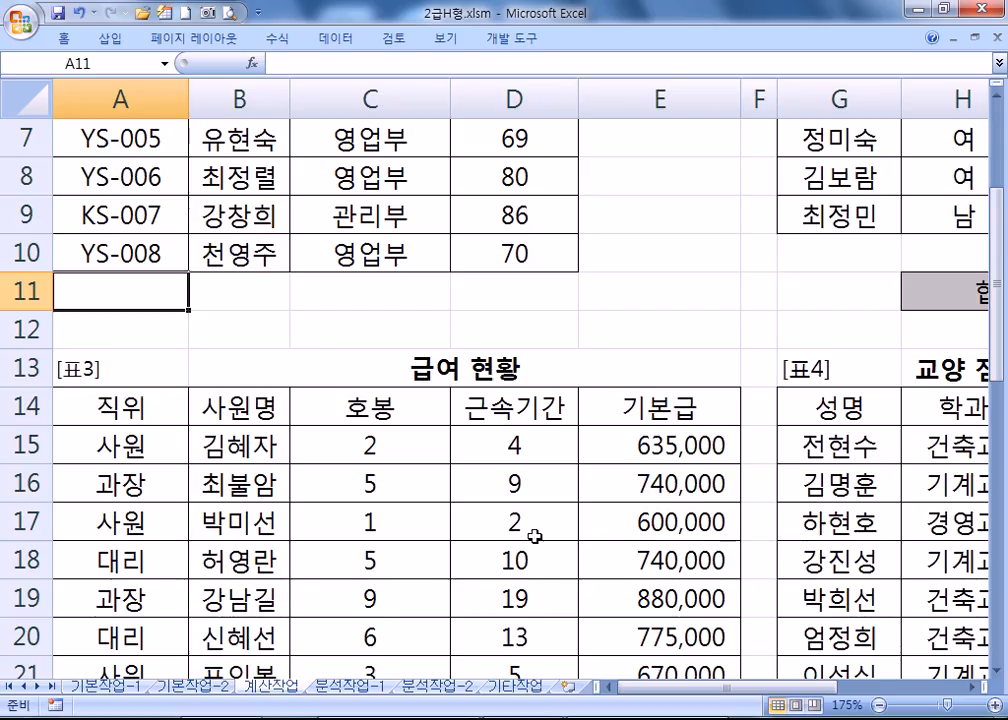
scroll(533, 531, down, 3)
click(622, 492)
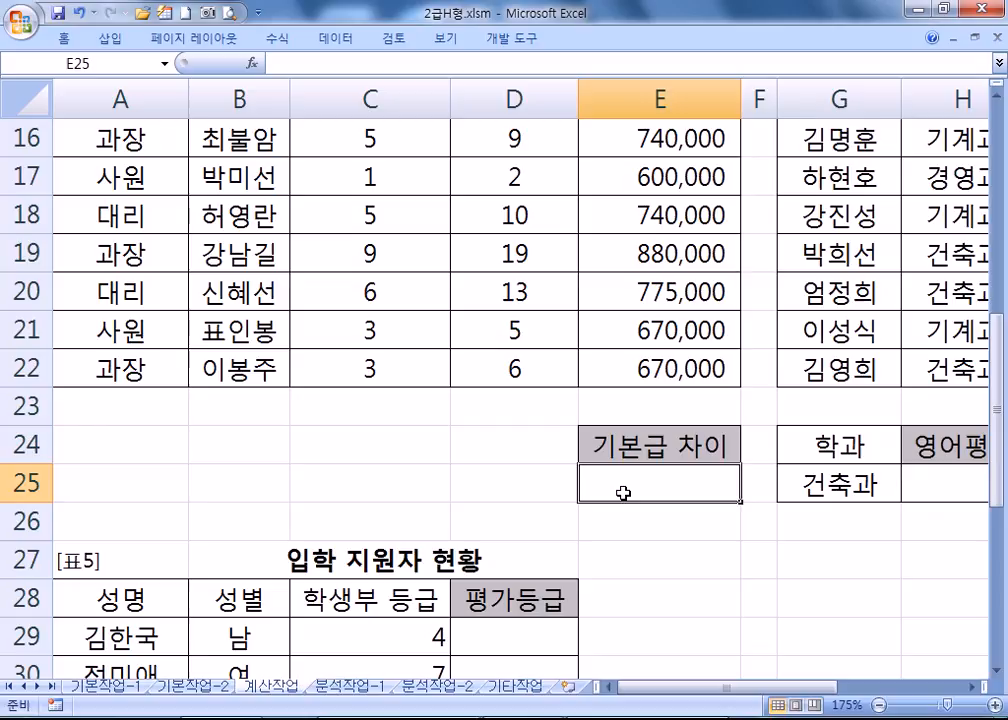
Zoom the sheet to 160%, select the 직위 cells A14:A15, then switch to Notepad.
scroll(590, 493, up, 3)
scroll(556, 456, down, 1)
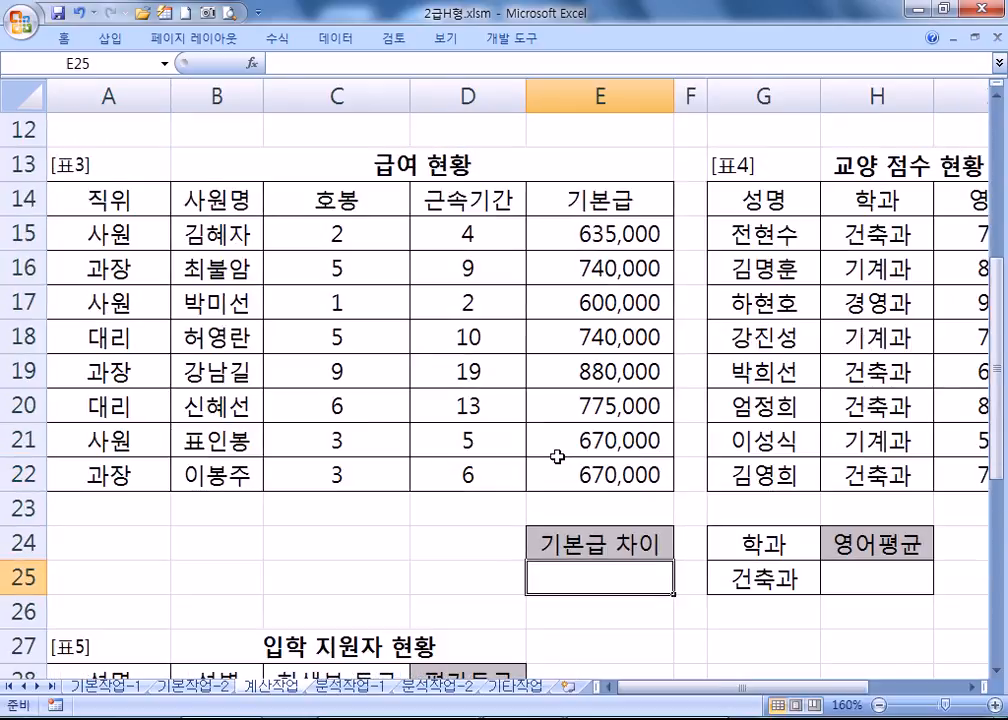
scroll(556, 456, down, 1)
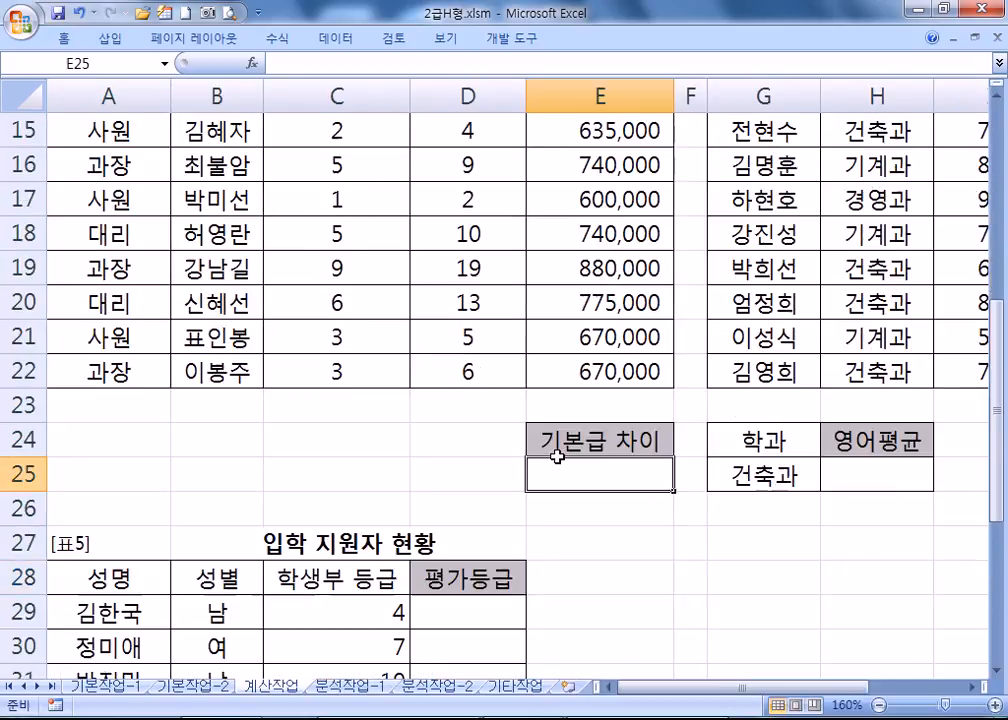
click(997, 96)
click(997, 96)
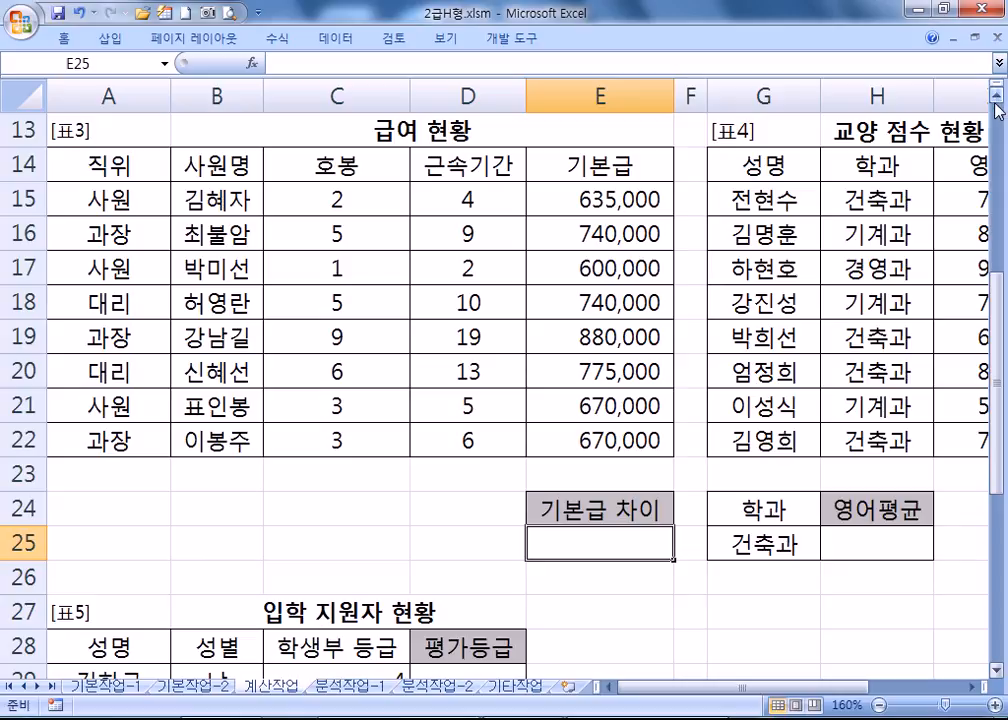
click(139, 203)
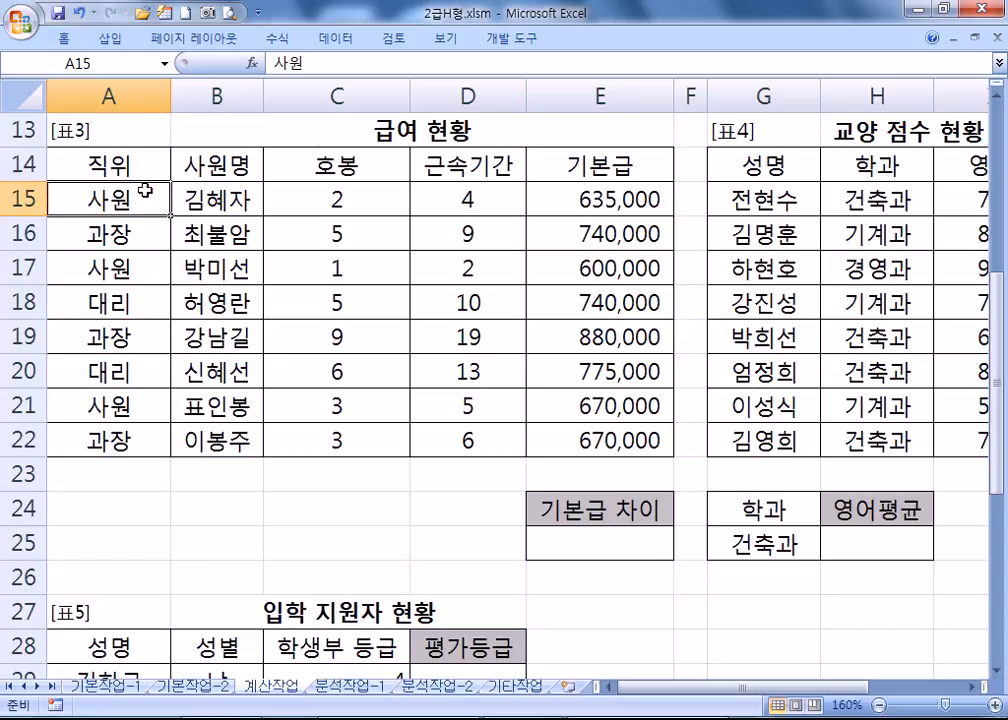
drag(150, 167, 147, 200)
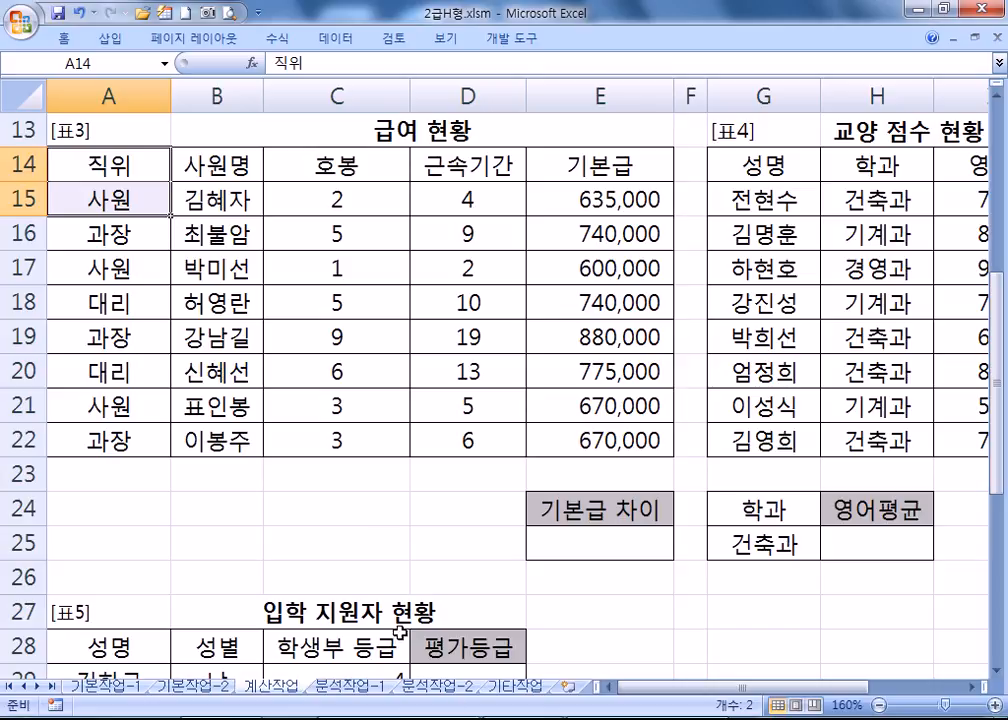
key(alt+Tab)
Write the note line '사원인 경우의 기본급의 평균 - 대리인 경우의 기본급의 평균'.
scroll(313, 373, down, 4)
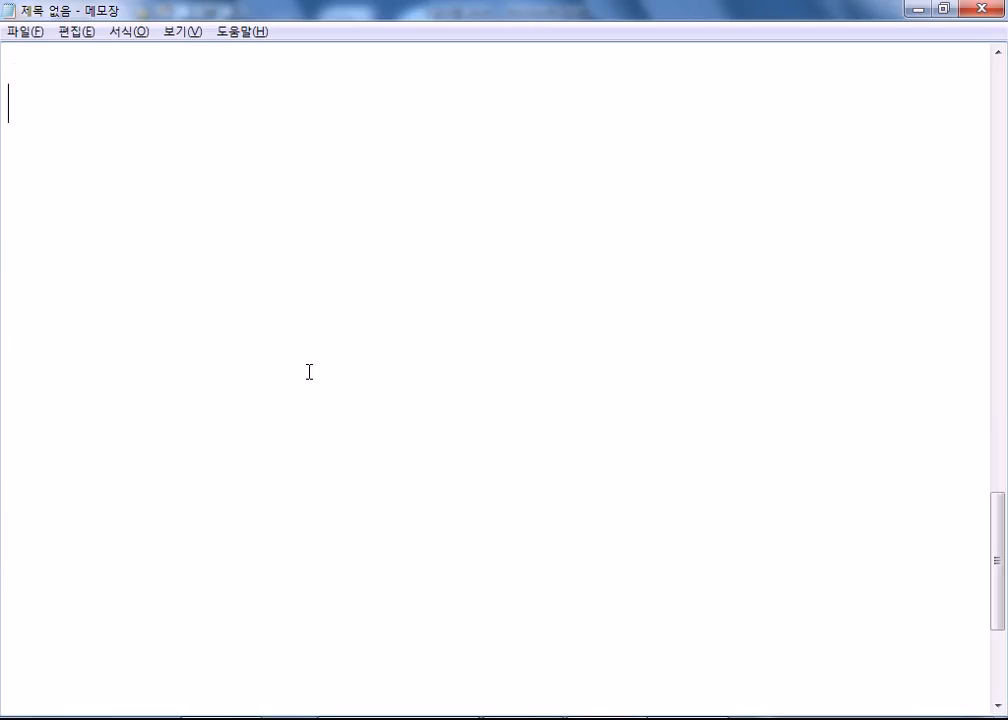
text(=사원)
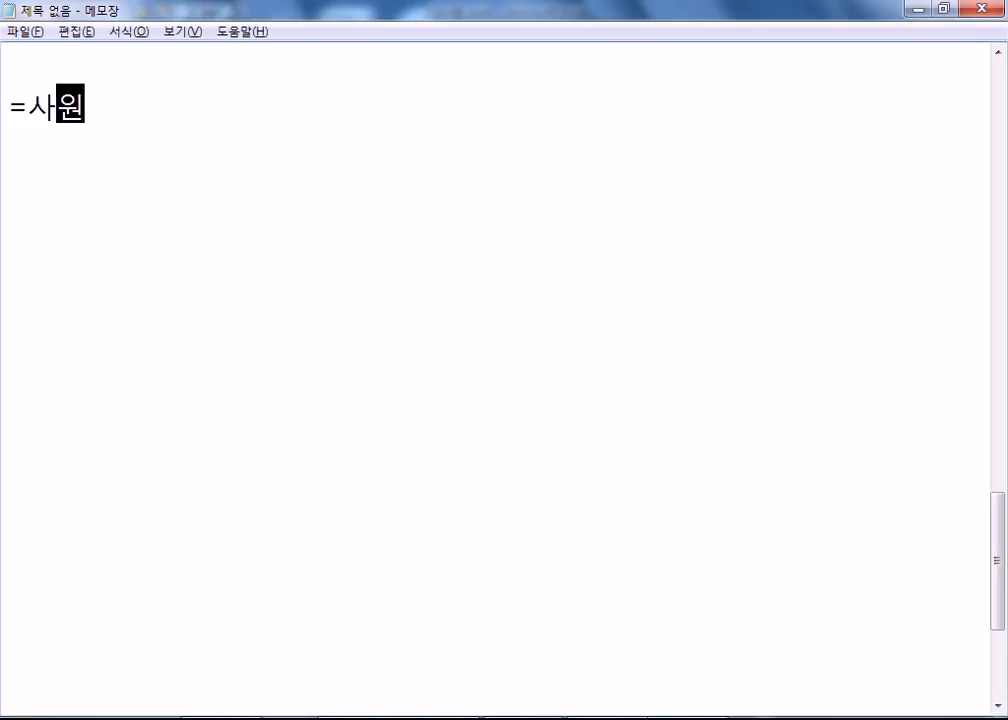
key(Home)
key(Delete)
key(End)
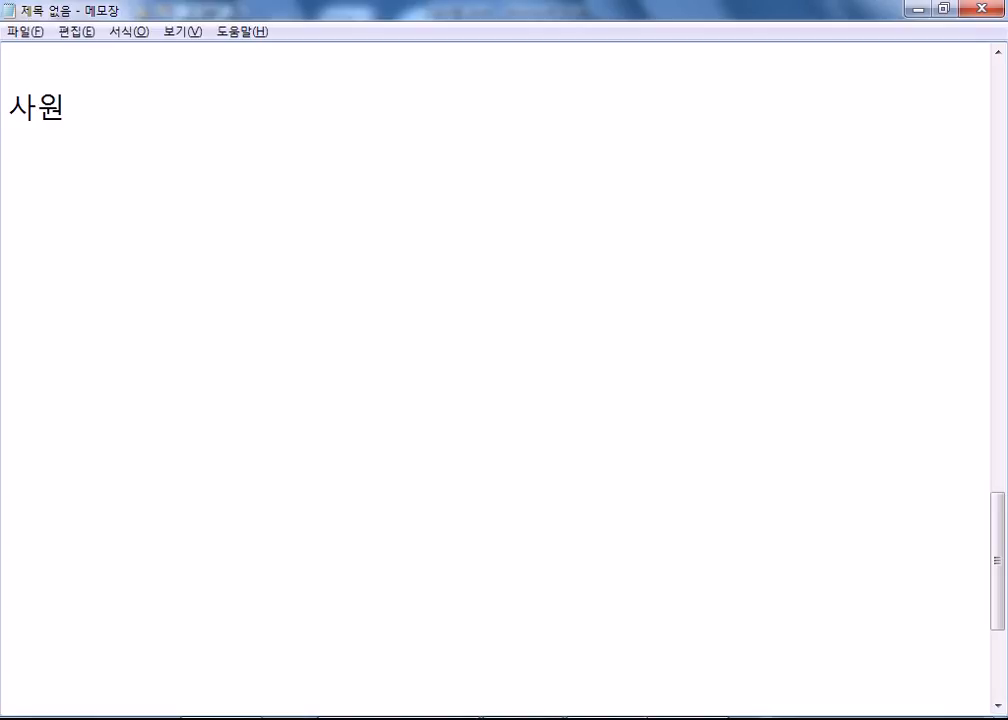
text(인 경우의 기본)
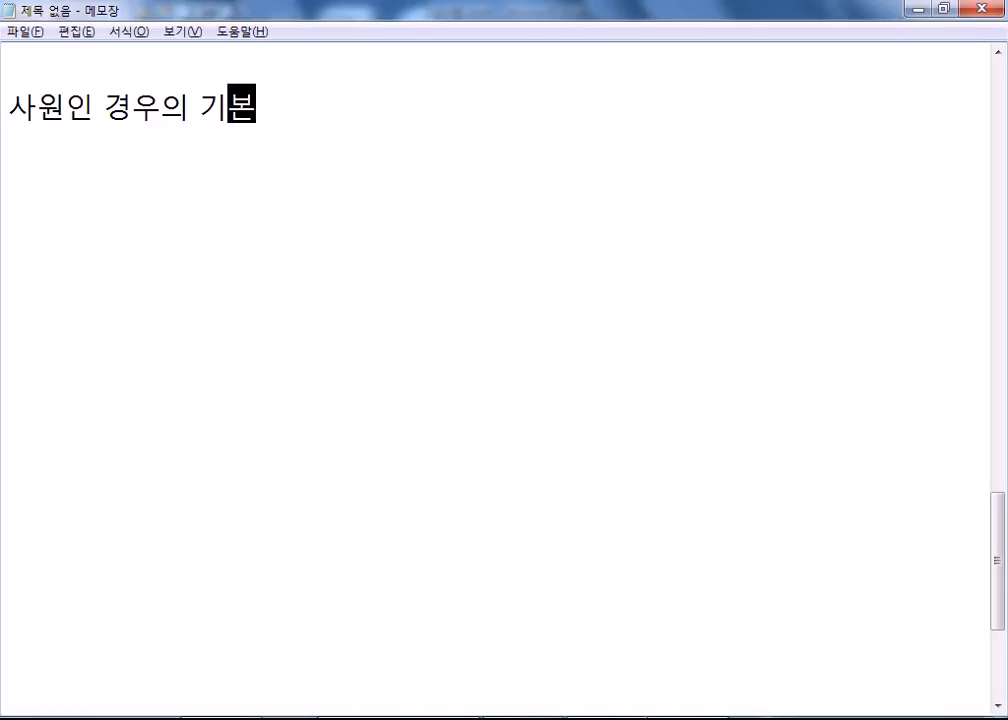
text(급의 ㅍ평균)
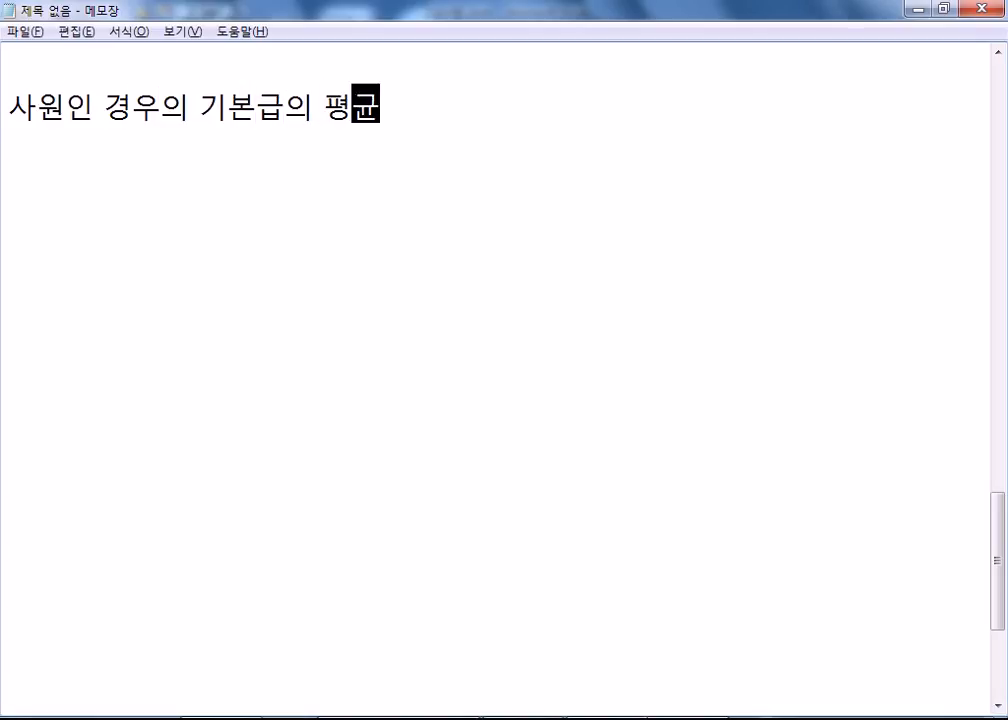
text( - )
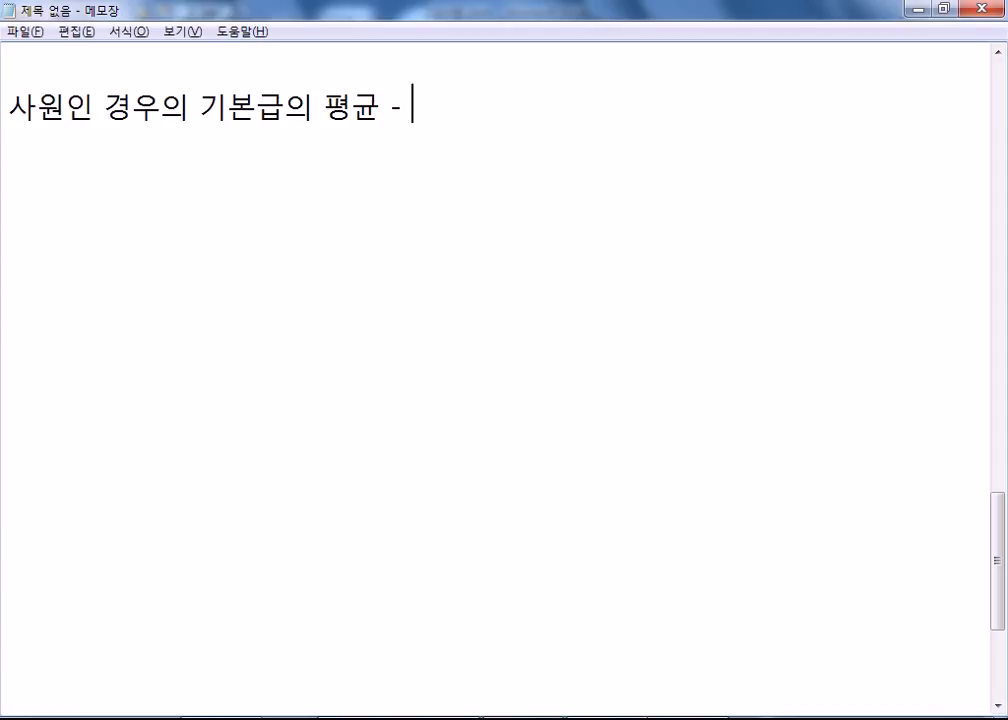
text(대인)
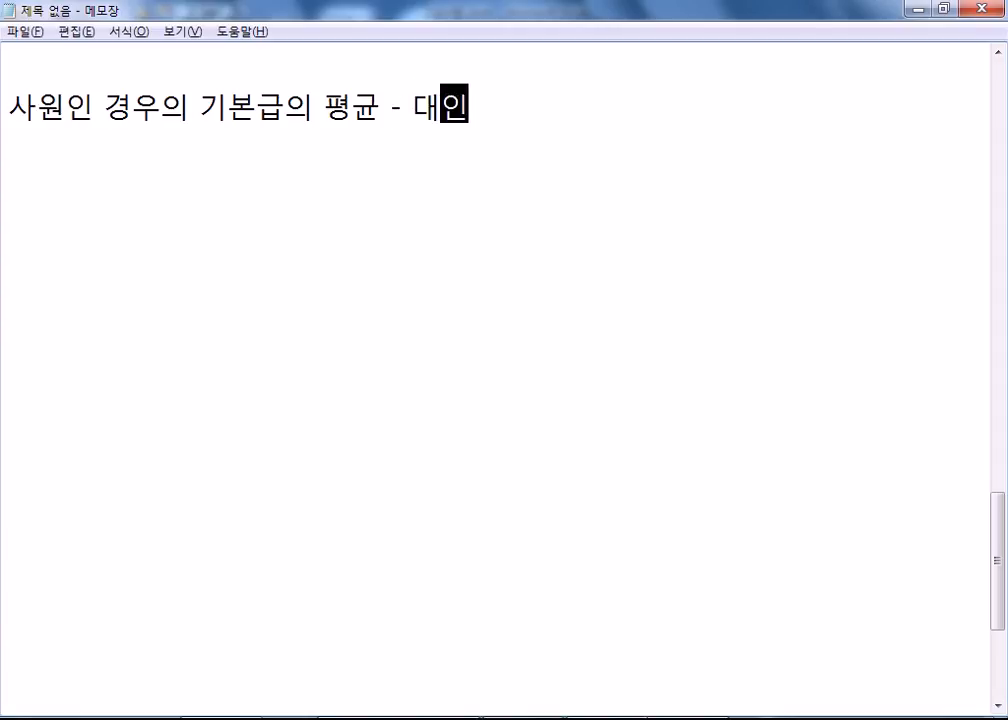
key(BackSpace)
key(BackSpace)
text(리인 지)
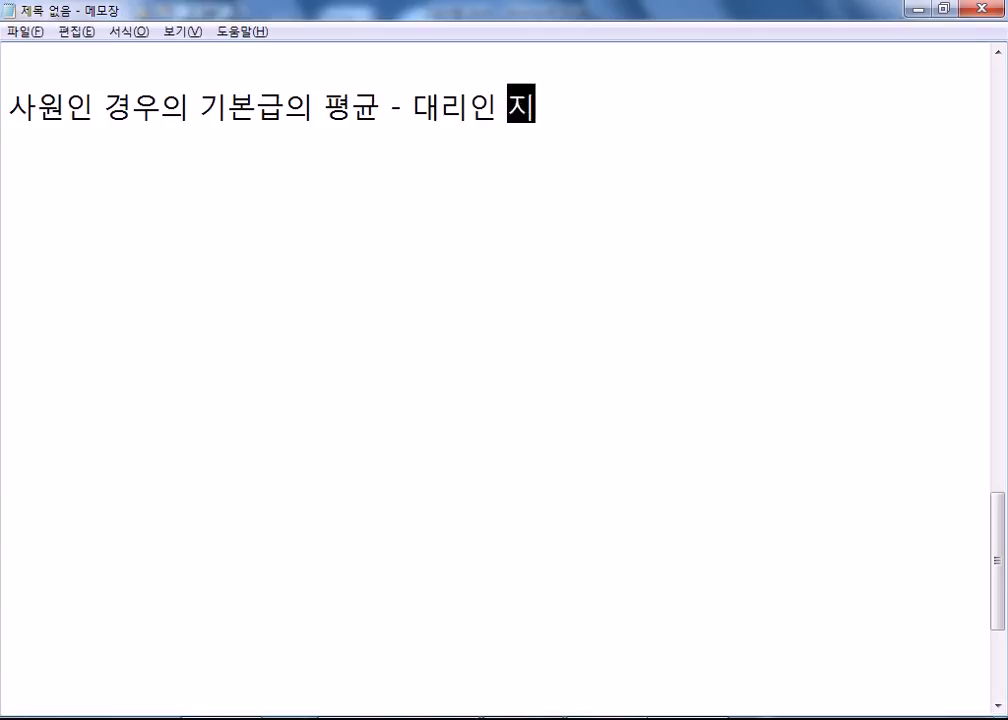
key(BackSpace)
key(BackSpace)
text(경우의 기본급의 평)
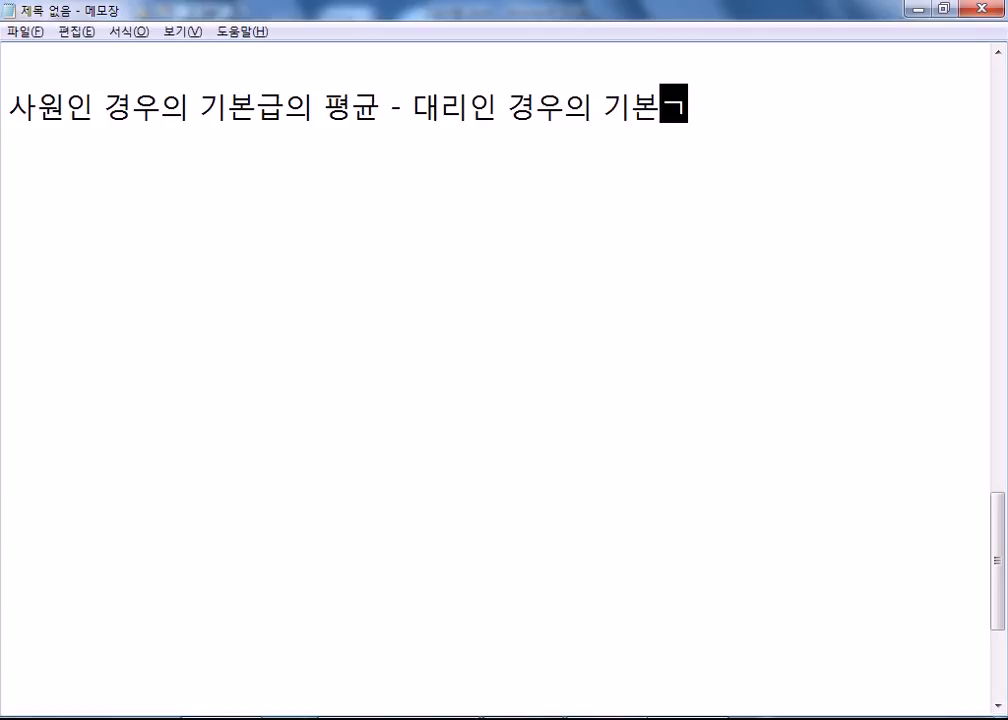
text(균)
Add the line =ABS(사원 평균 - 대리 평균) and begin '조건부 평균 = 조건부 합계 / 조건부 개수'.
key(Return)
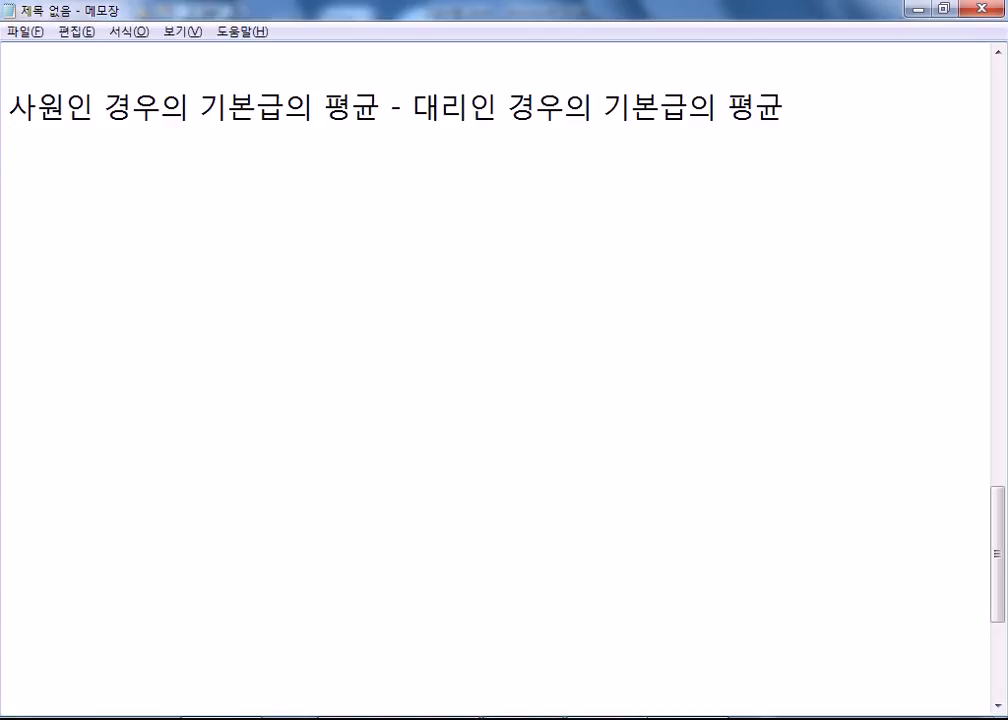
text(=ABS)
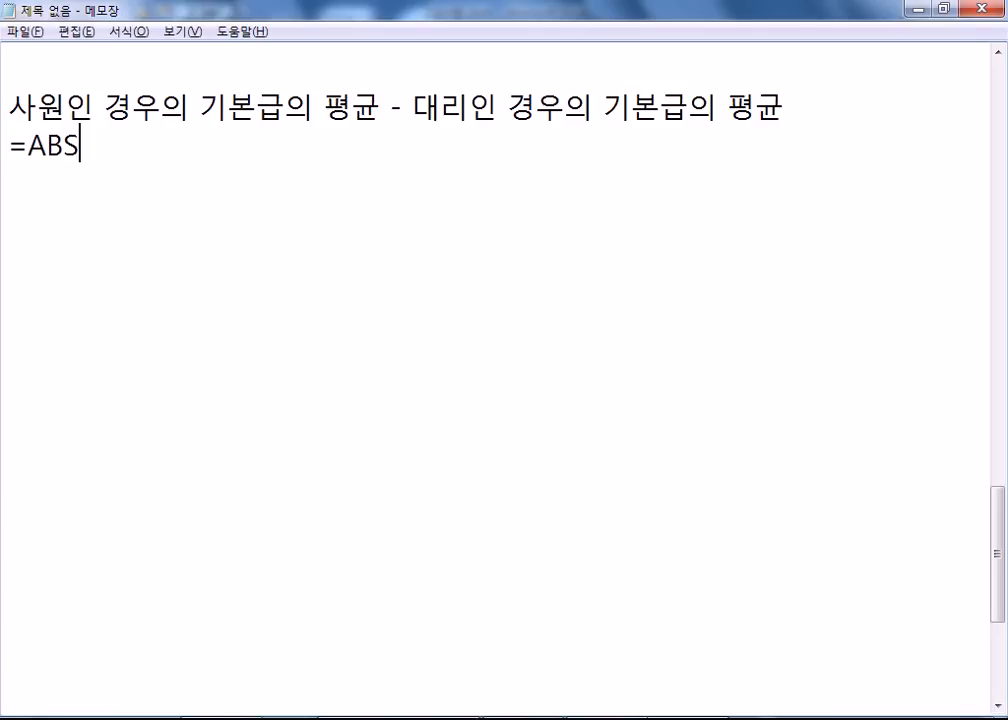
text((사원 펴)
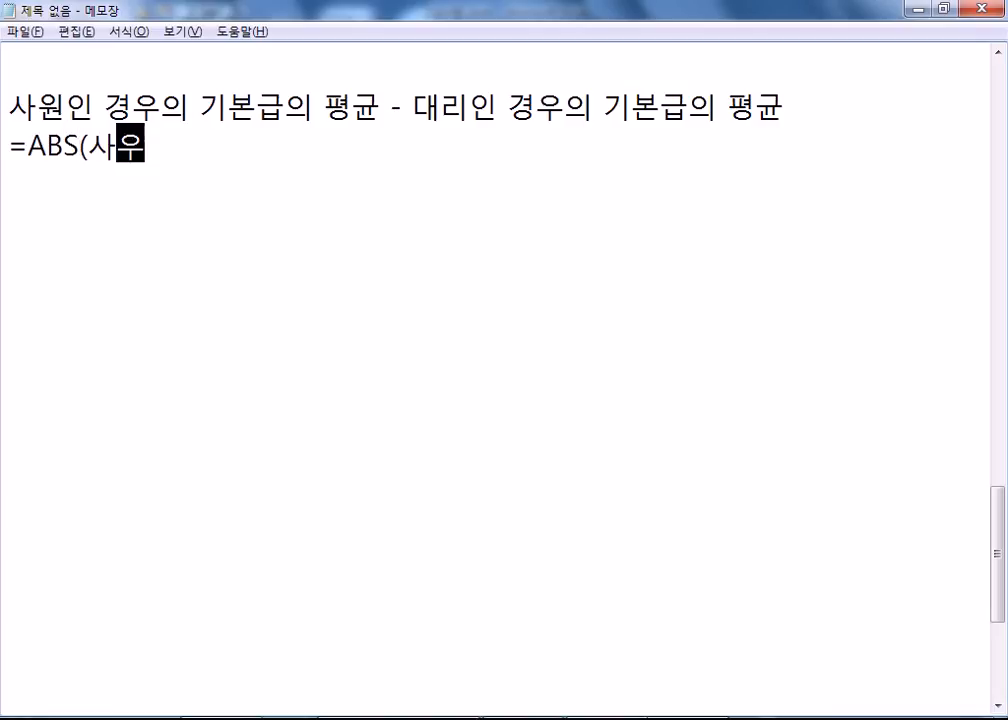
text(평균 - )
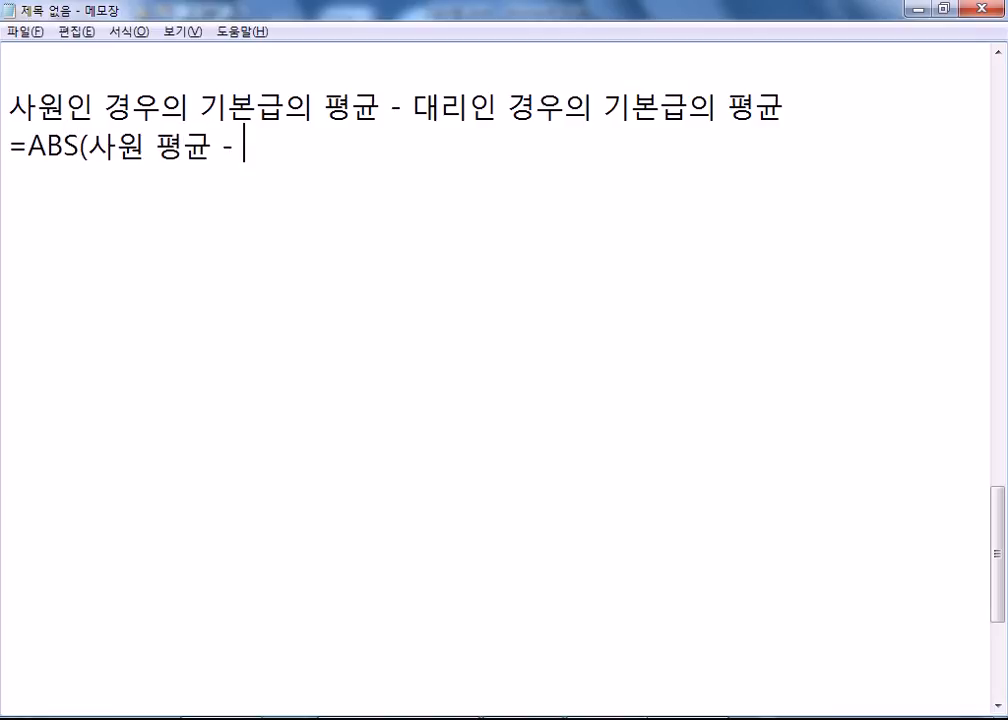
text(대리 평)
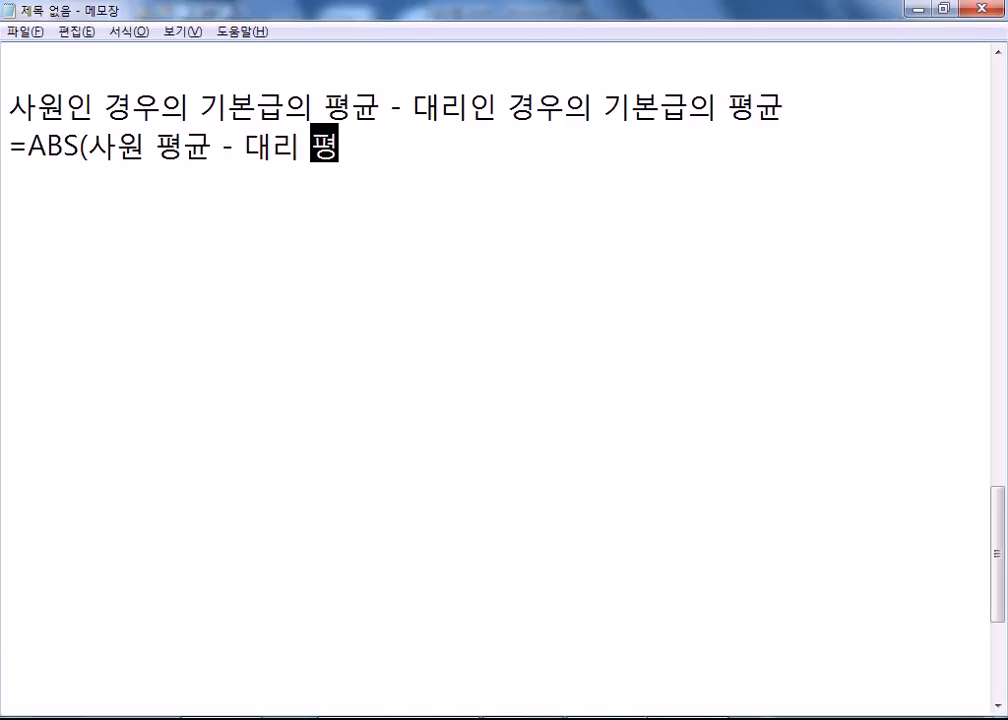
text(규균))
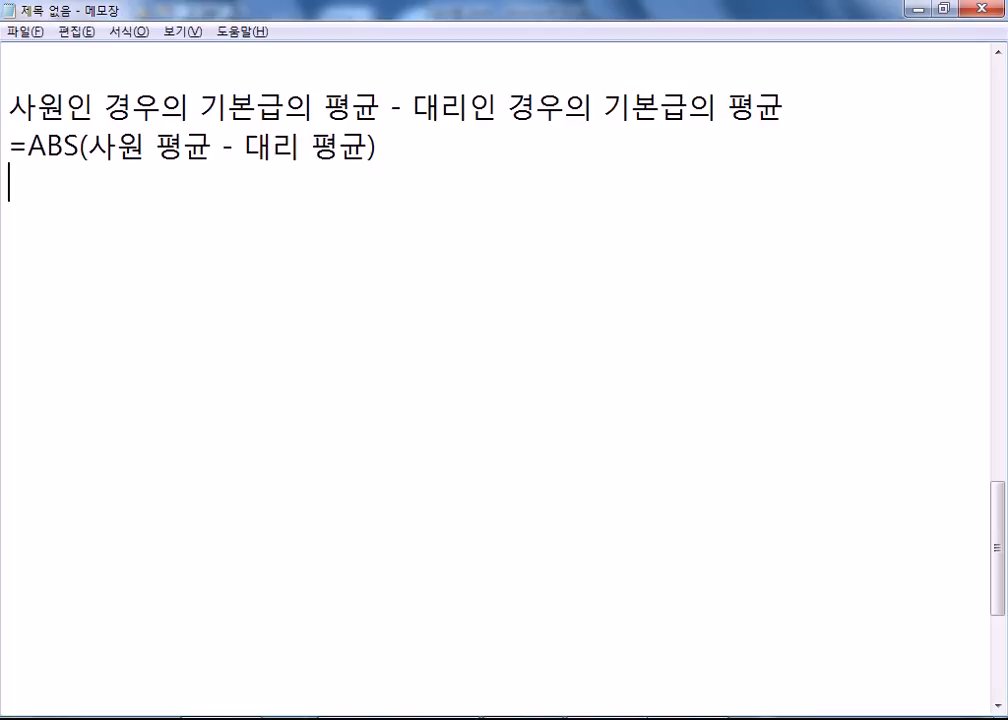
text(조건부 ㅍ평균)
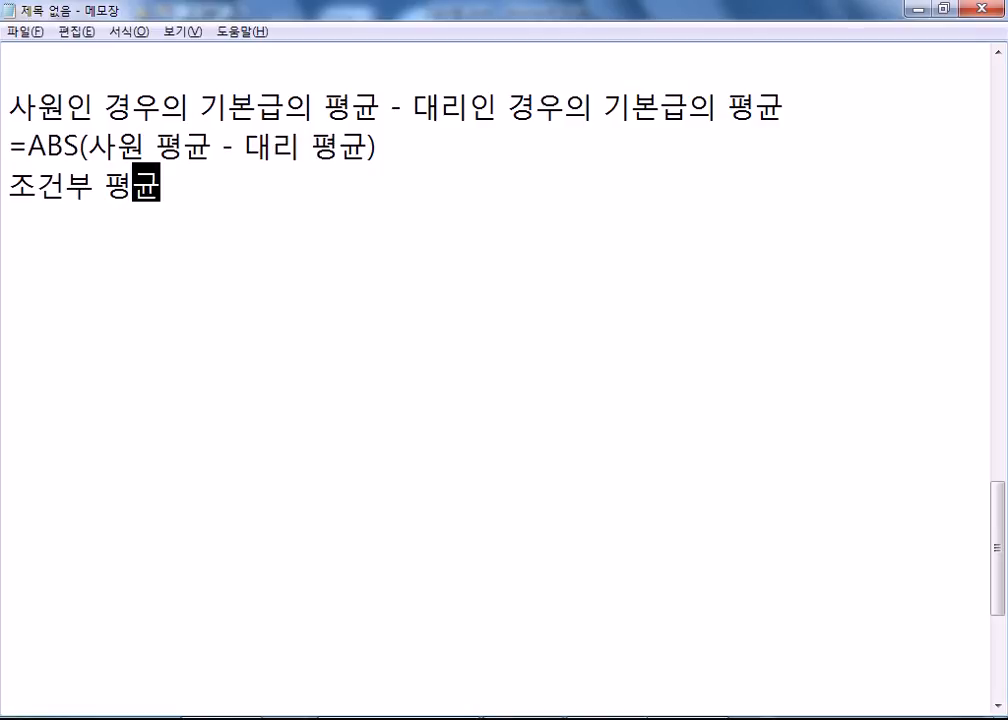
text( = 조건부 합ㄱ계 / 조건부 개수)
Add empty =AVERAGEIF( ), =SUMIF( ) and =COUNTIF( ) lines below the definition.
key(Return)
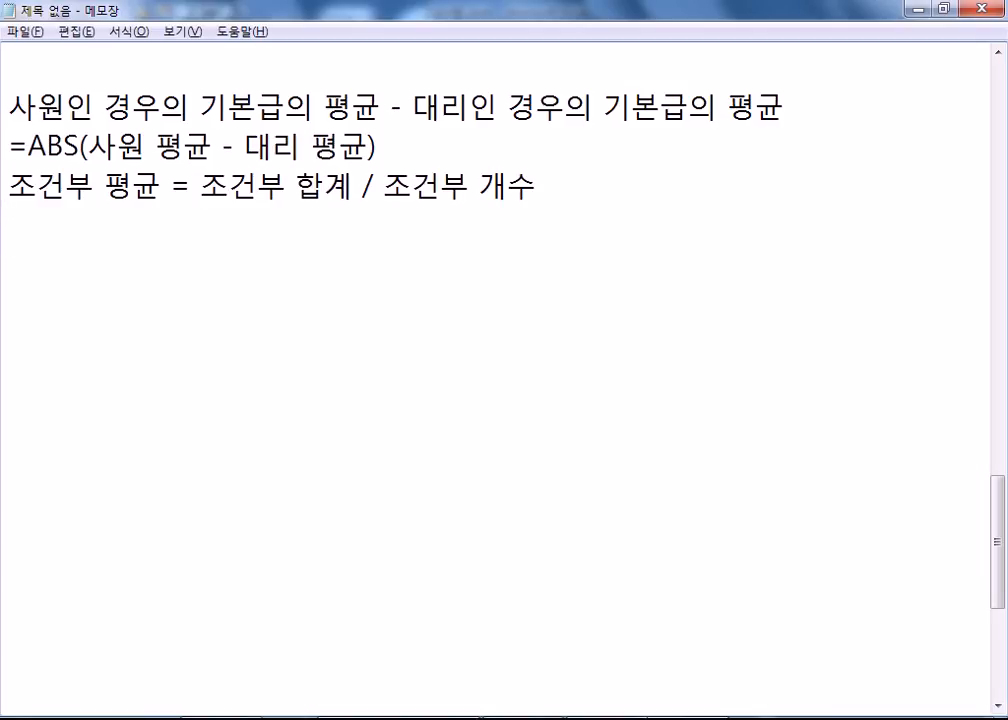
text(=AVE)
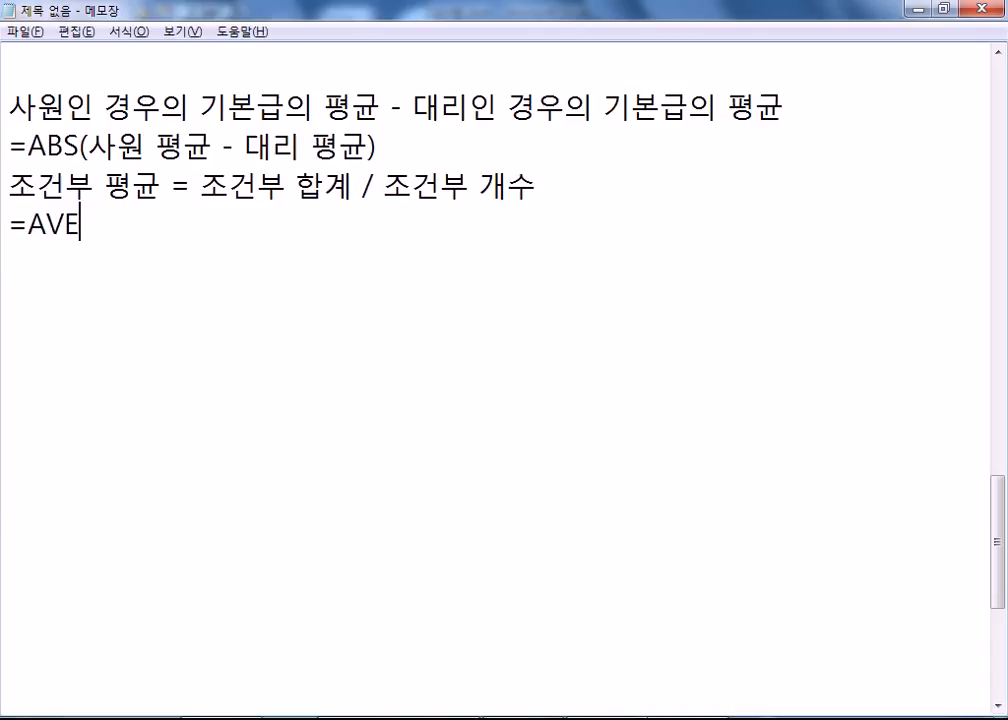
text(RAG)
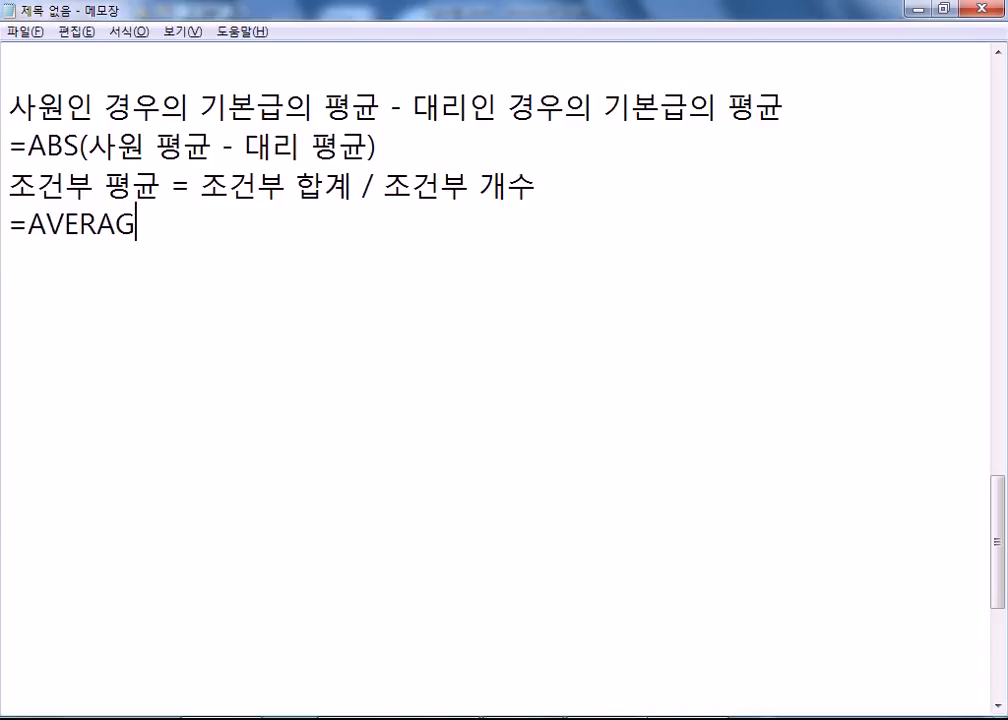
text(EIF)
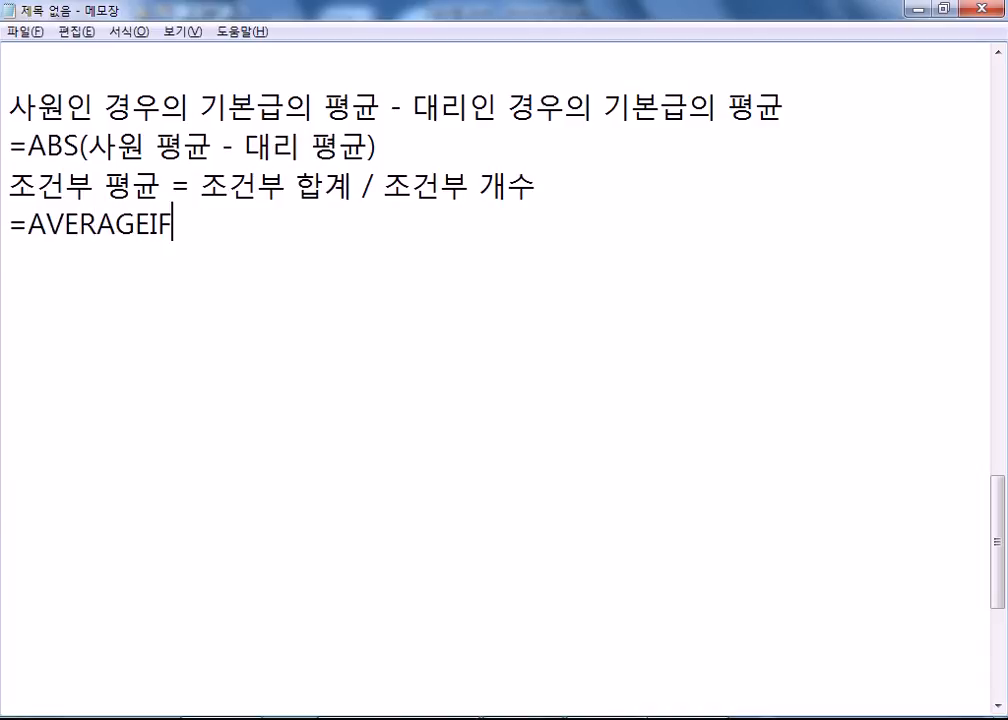
text((   ))
key(Return)
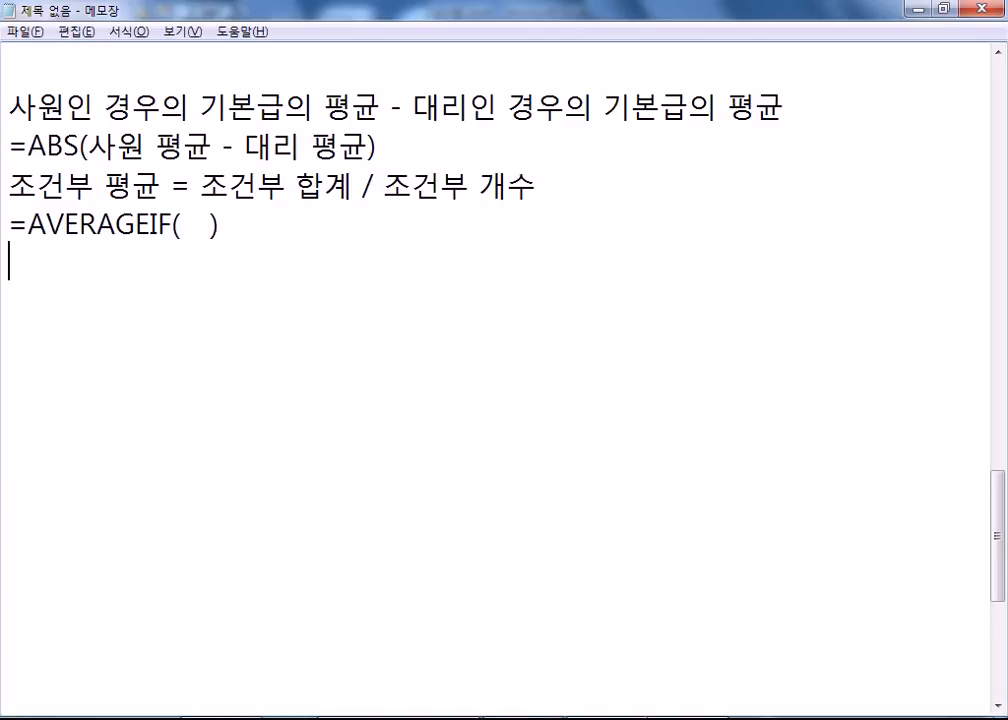
text(=SUMIF(    ))
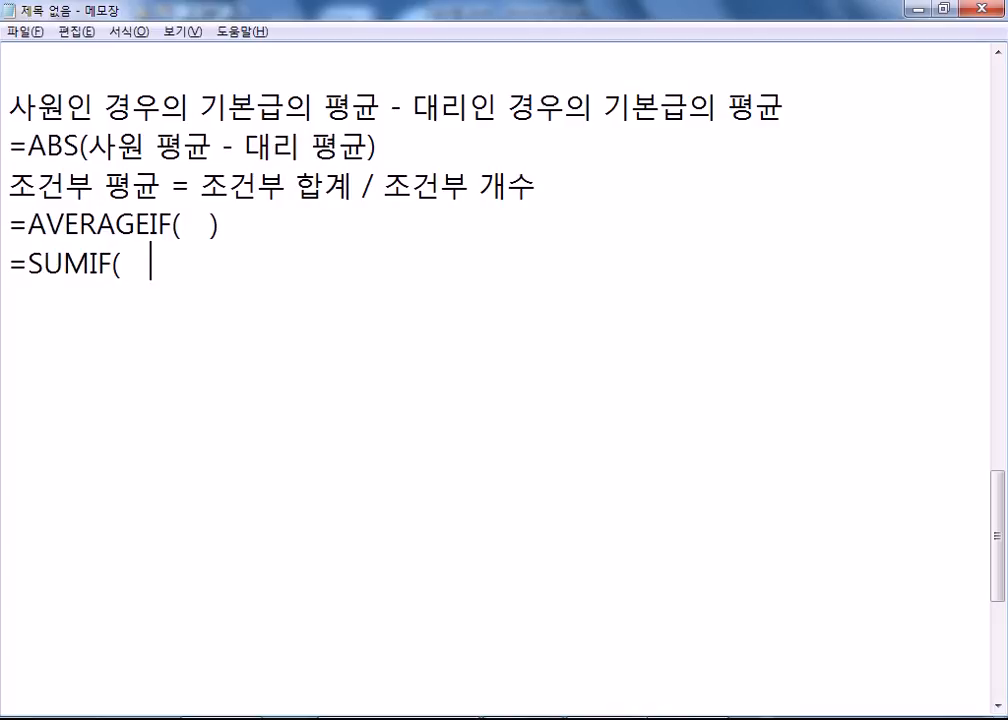
key(Return)
text(=)
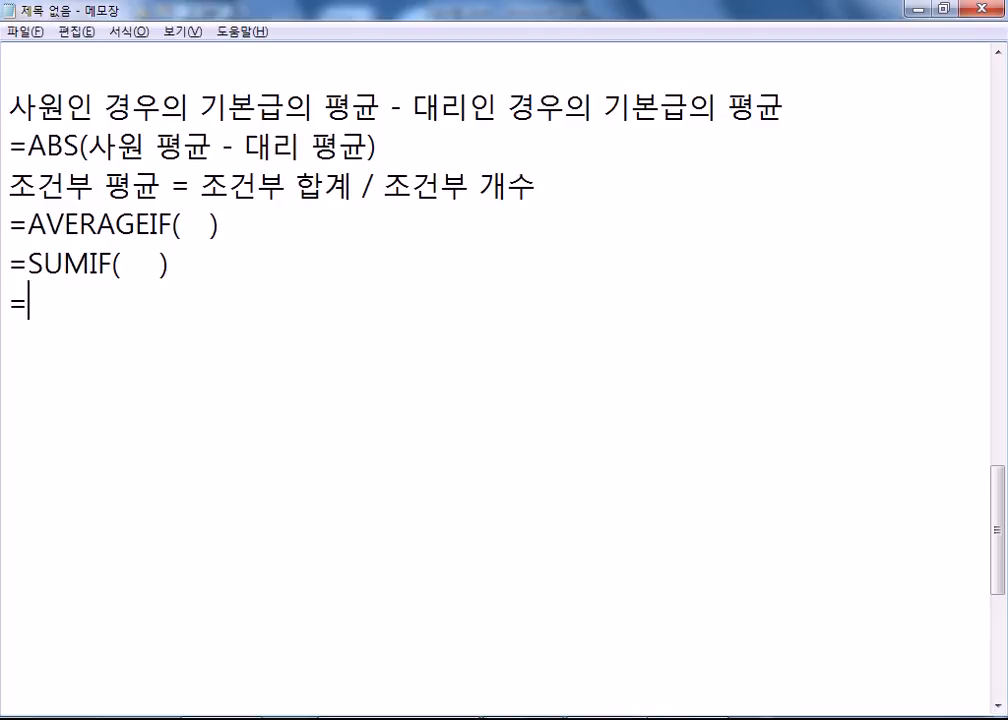
text(COUNTIF(   ))
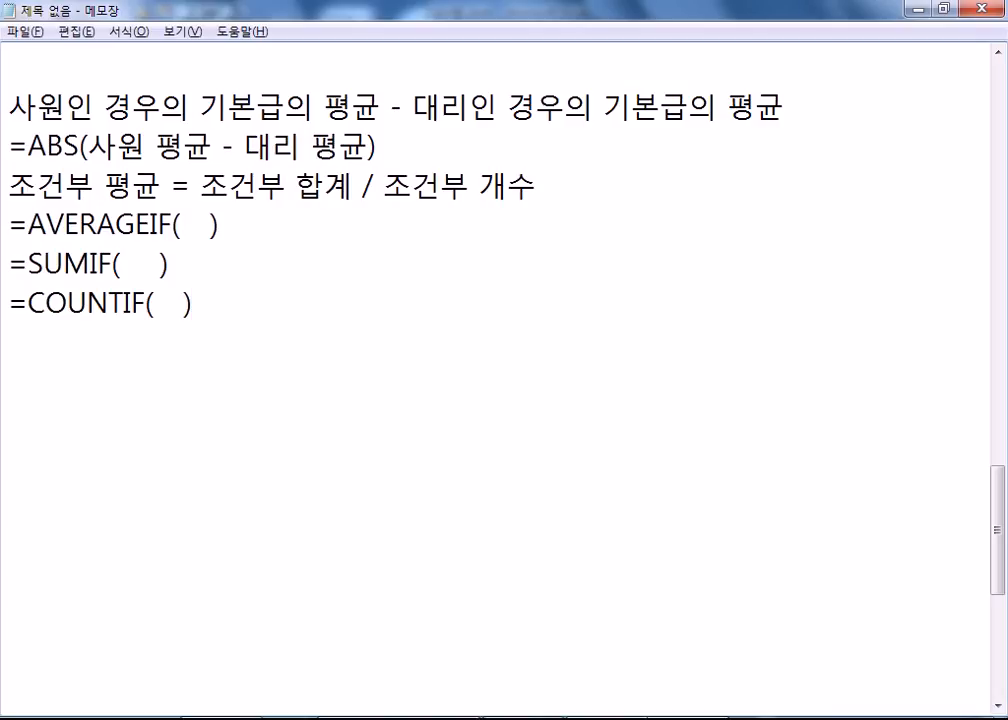
Remove the extra space inside SUMIF's parentheses and select the whole AVERAGEIF line.
click(243, 281)
key(Left)
key(BackSpace)
key(Up)
key(Home)
key(shift+End)
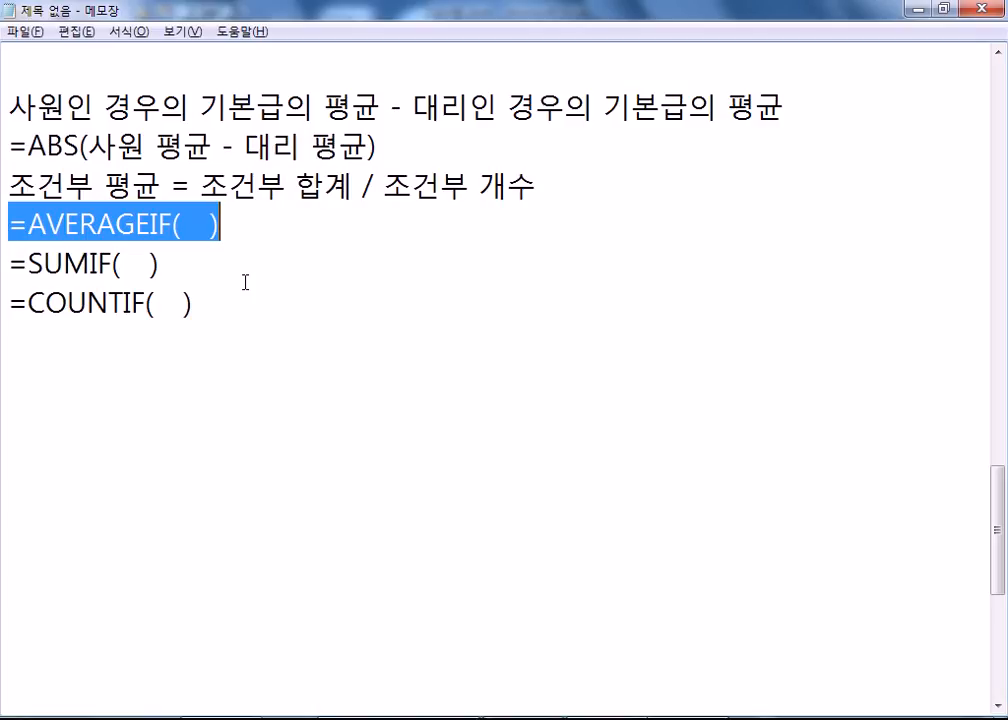
After a blank line, draft =ABS(SUMIF( ) / COUNTIF( ) - SUMIF( ) / COUNTIF( )).
key(Down)
key(Down)
key(Down)
key(Return)
text(=AB)
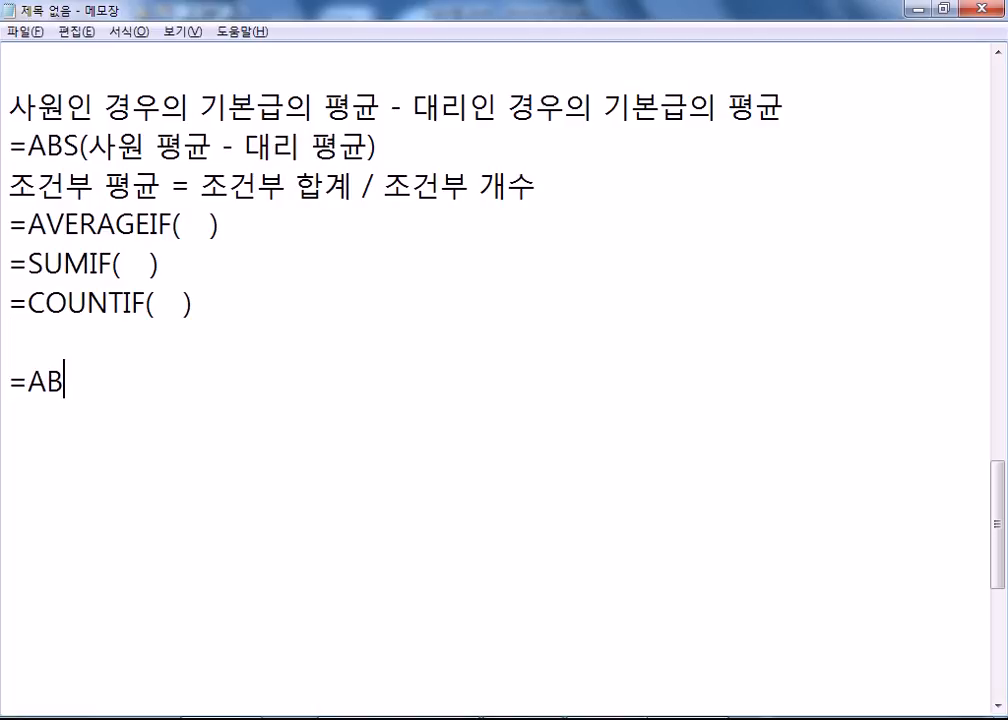
text(S(SU)
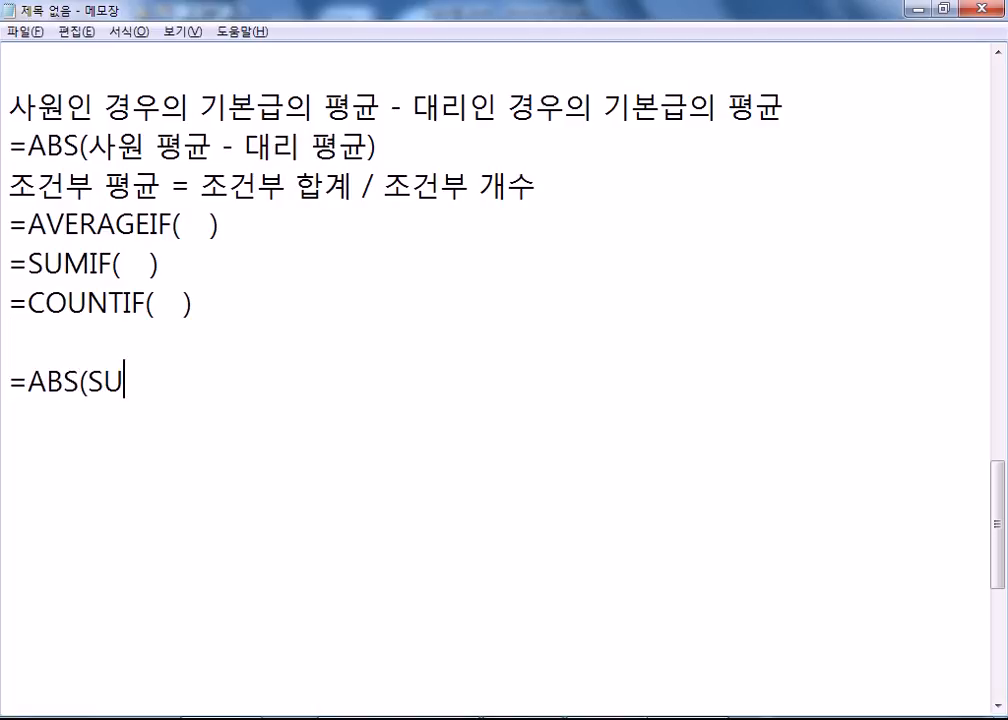
text(MIF(    _))
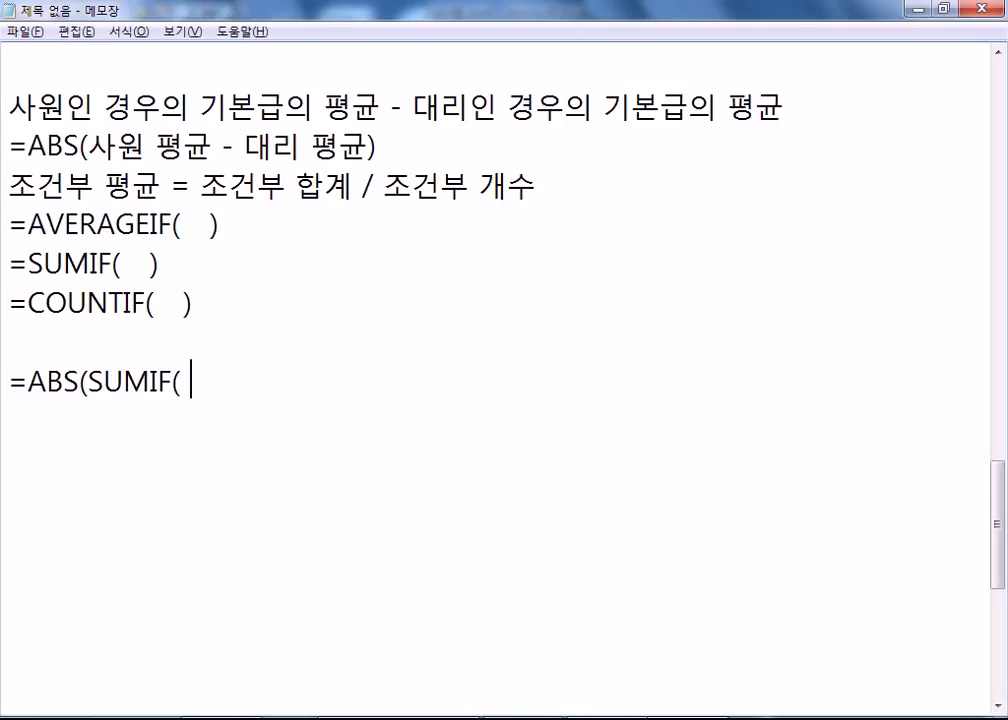
key(BackSpace)
key(BackSpace)
text() / COUNTIF*()
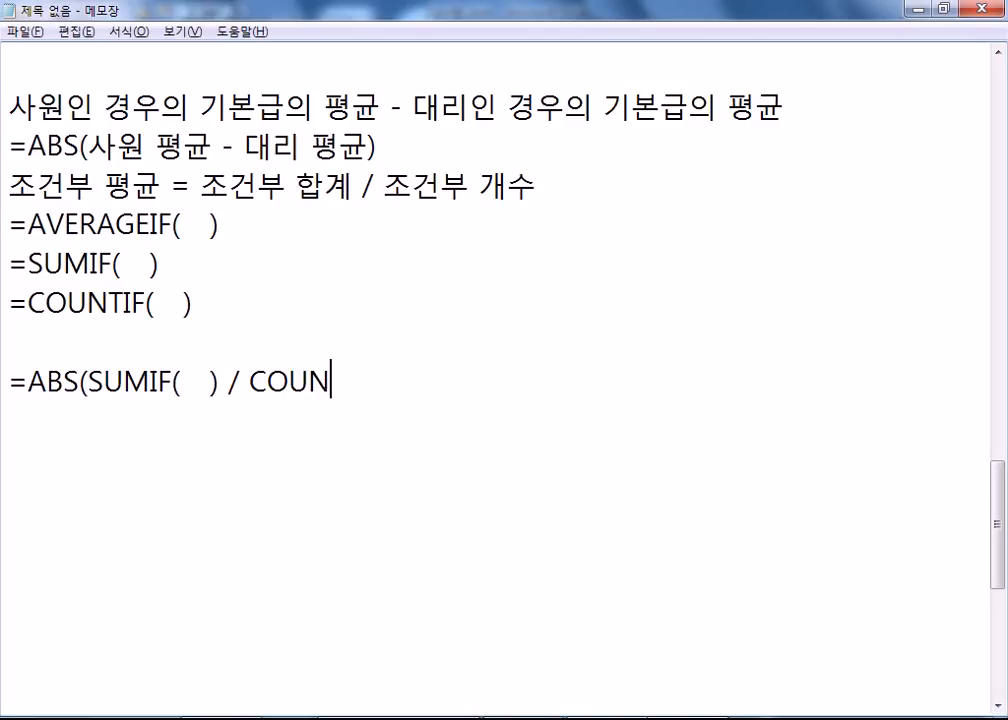
key(BackSpace)
key(BackSpace)
text((   ))
text( - )
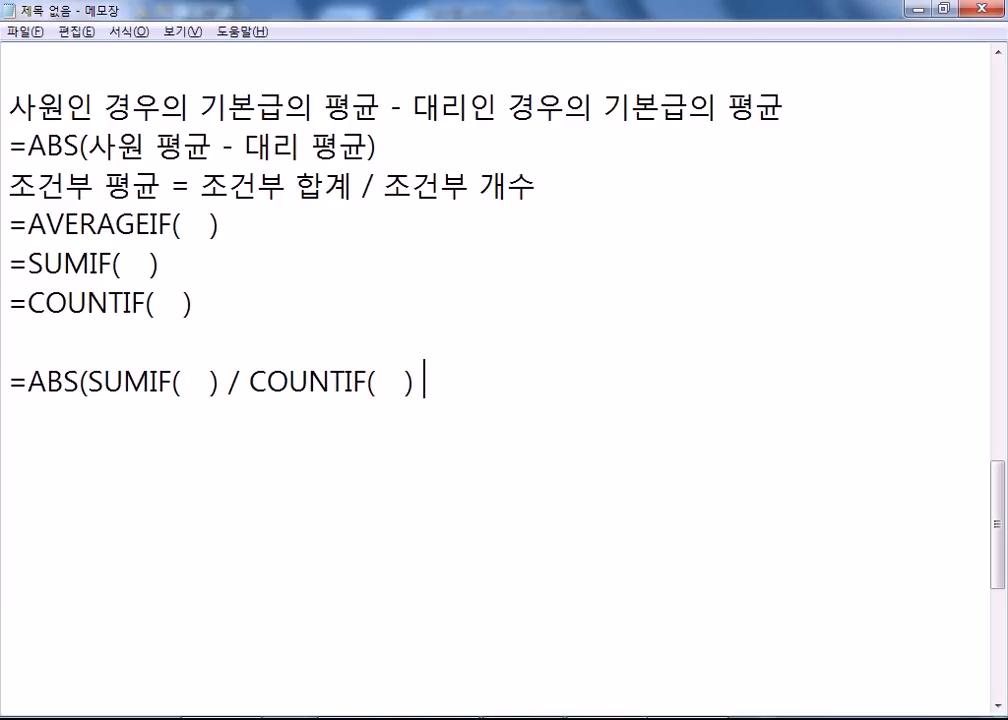
text(SUMIF(   ))
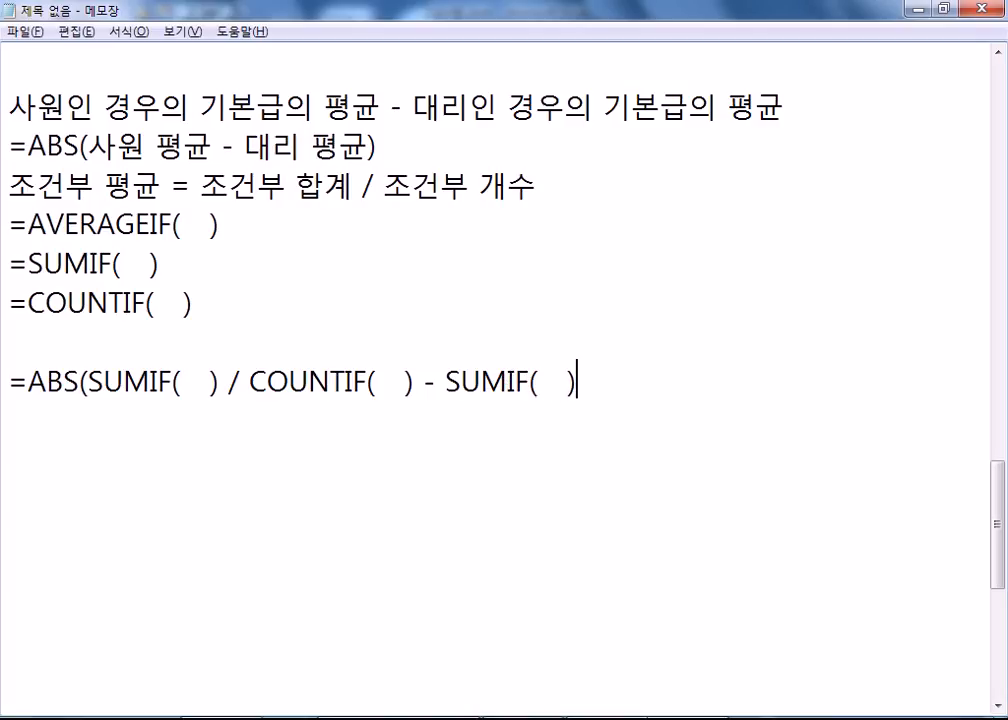
text( / COUNT)
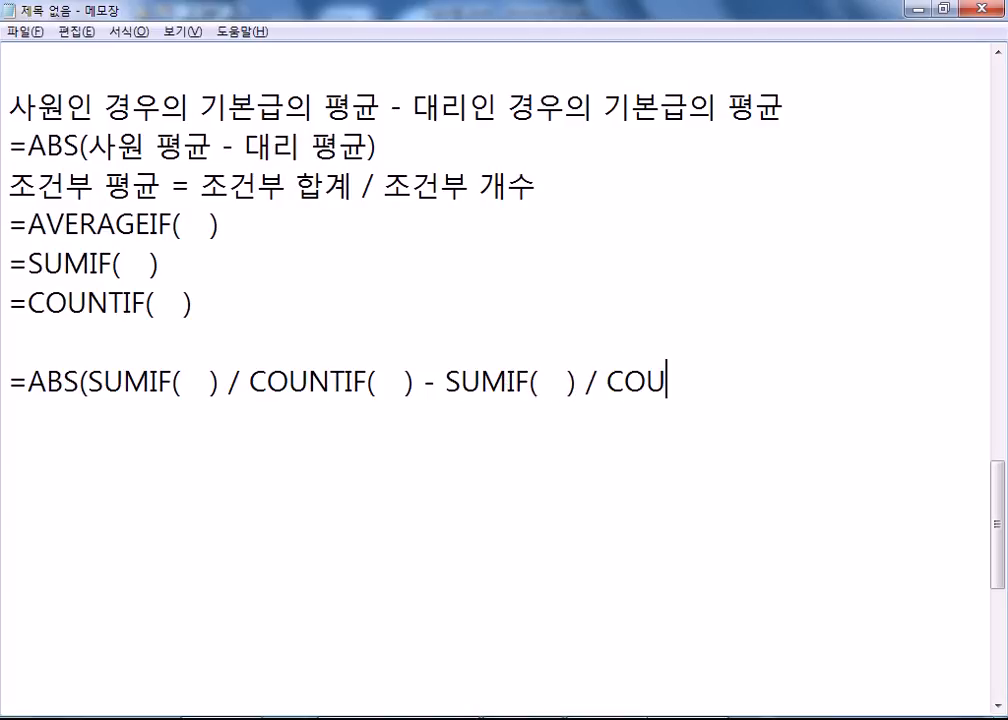
text(IF(   ))
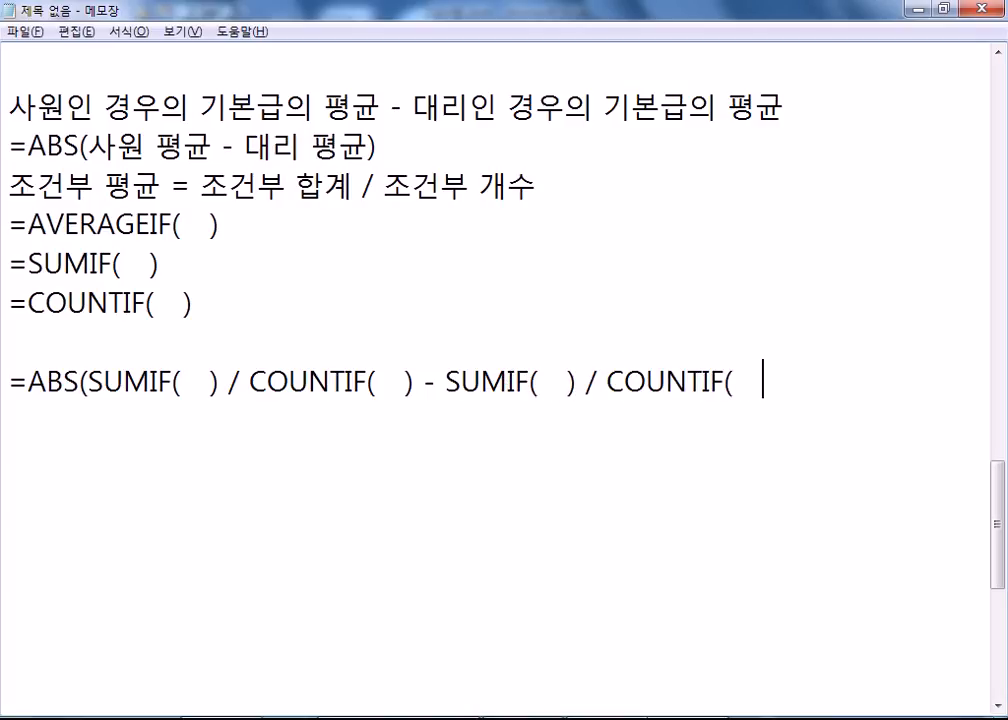
text())
Highlight both SUMIF/COUNTIF average terms and the minus between them, then return to Excel.
drag(88, 382, 414, 381)
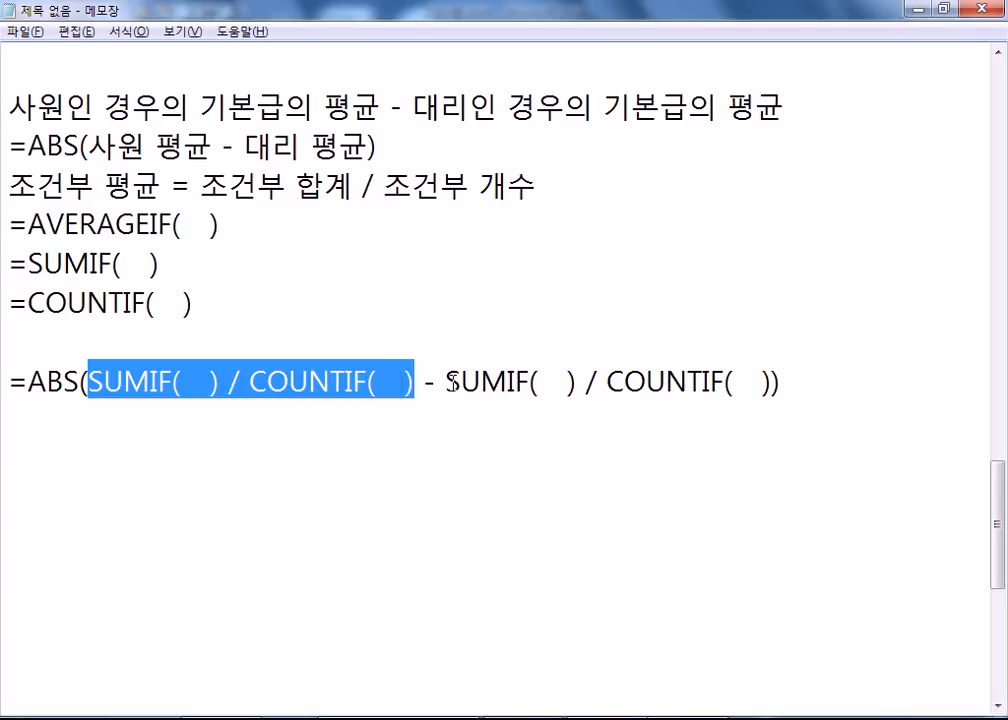
drag(460, 382, 772, 382)
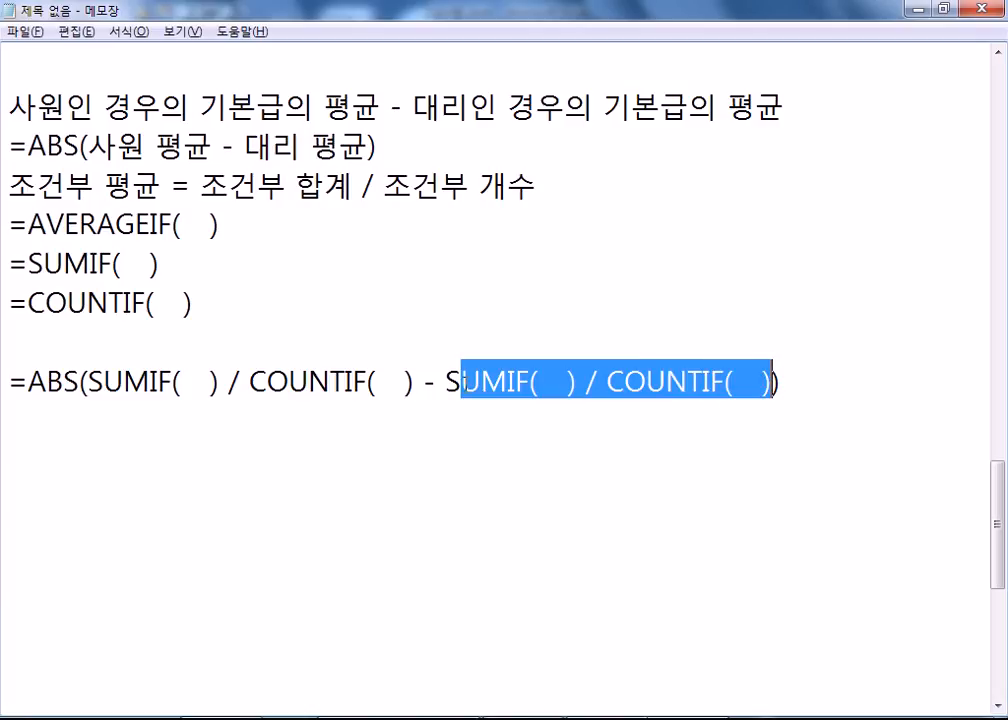
drag(423, 382, 436, 382)
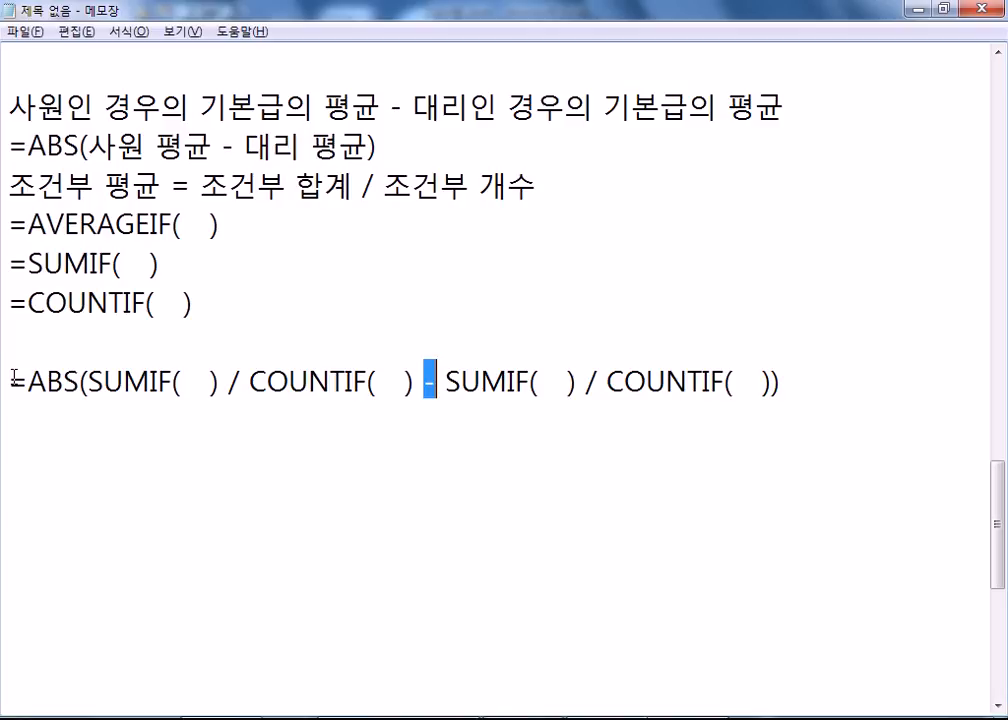
click(104, 412)
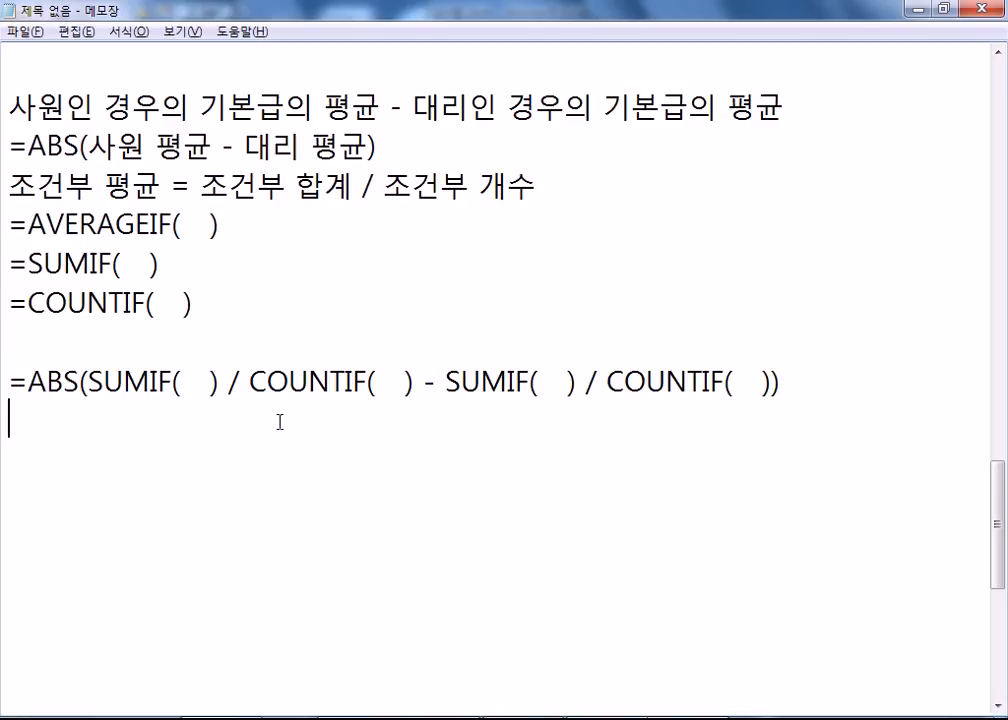
key(alt+Tab)
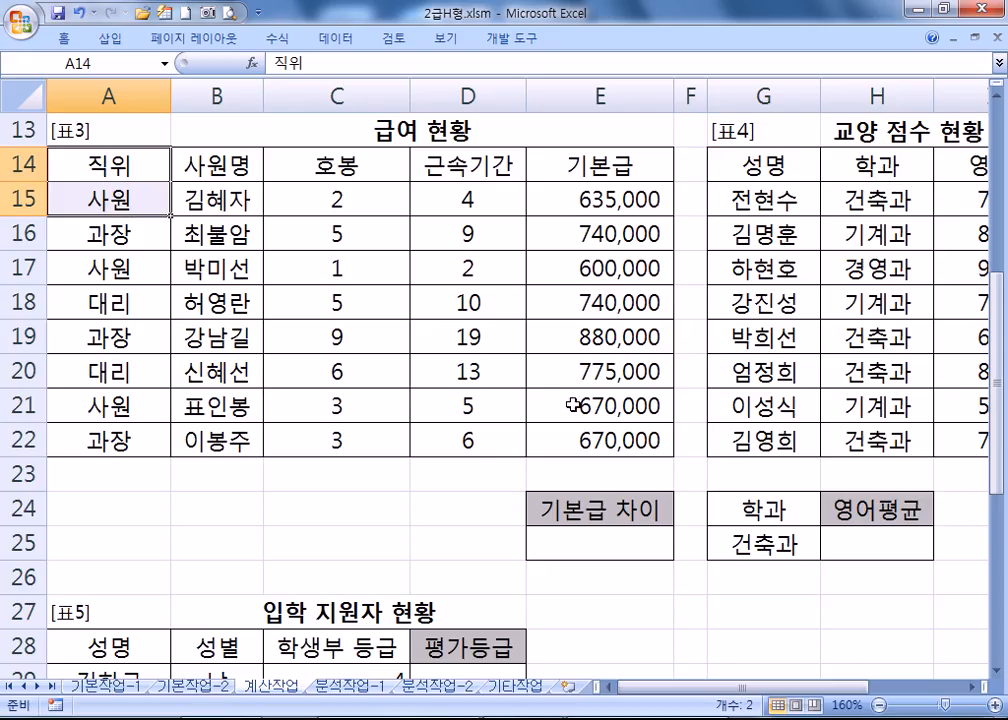
In E25, start =ABS( with the 사원 term SUMIF(A15:A22,"사원",E15:E22)/COUNTIF(A15:A22,"사원").
click(583, 545)
text(=)
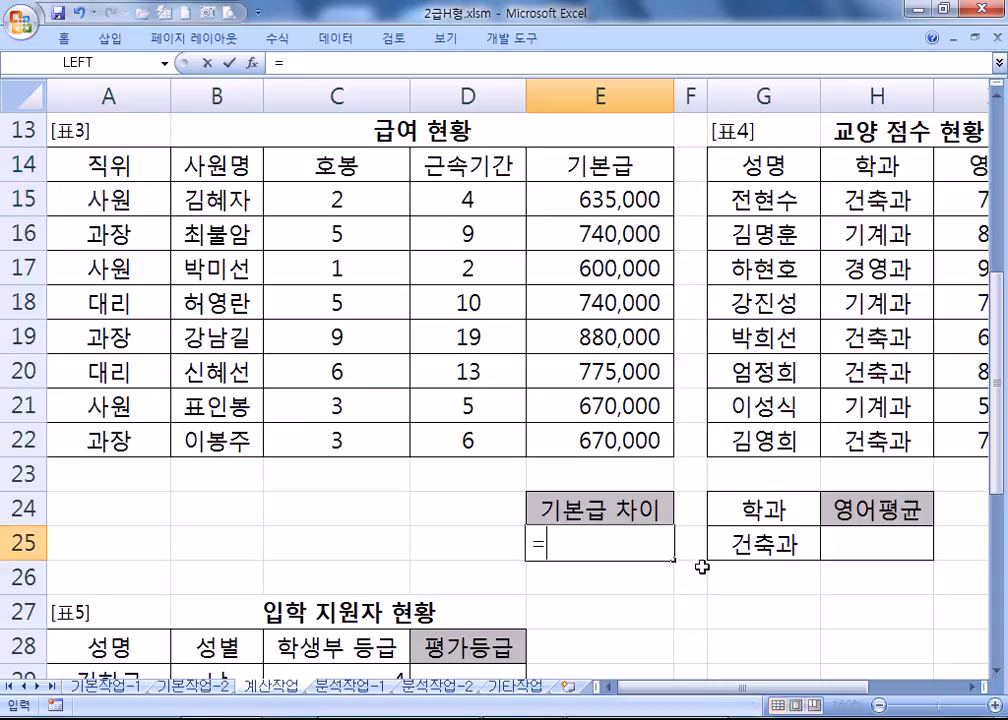
text(ABS()
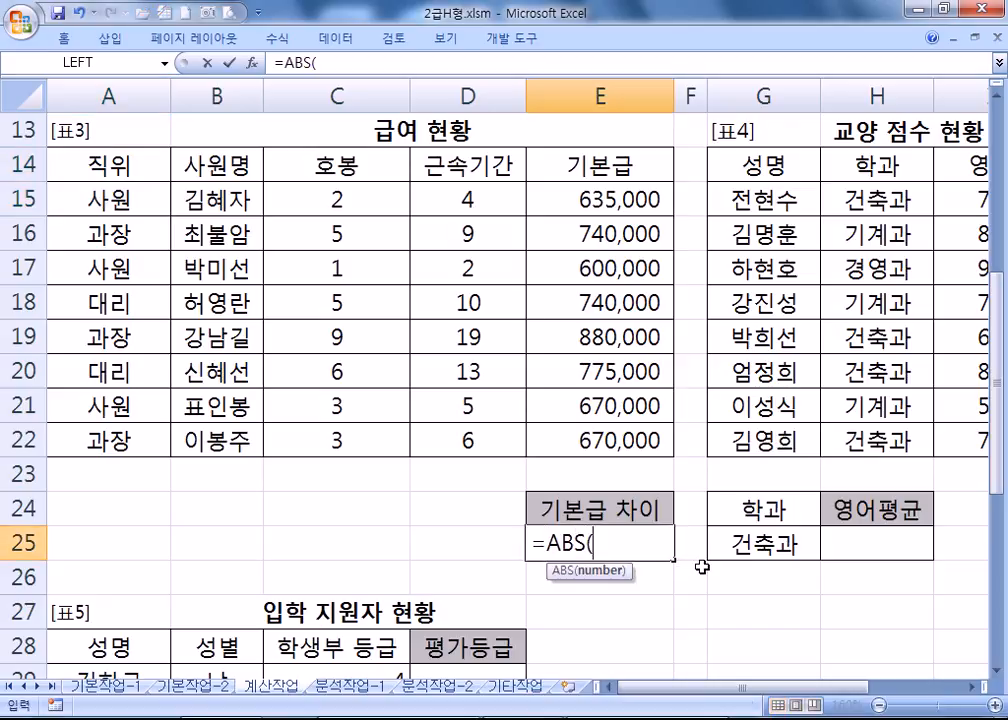
text(SUMIF()
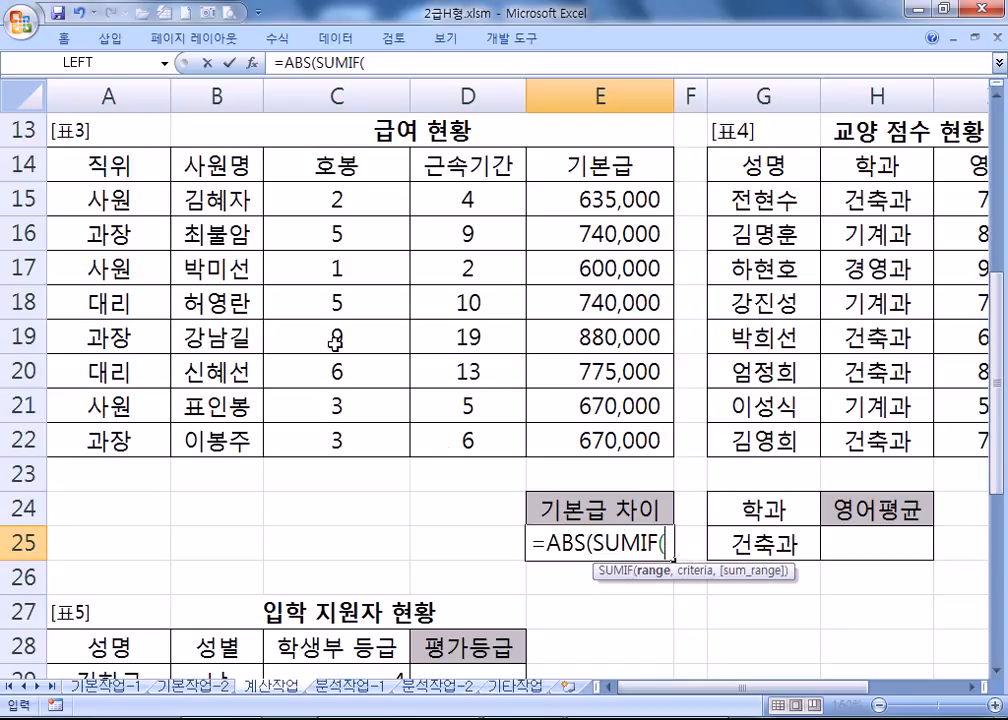
drag(105, 198, 110, 442)
text(,"사원",)
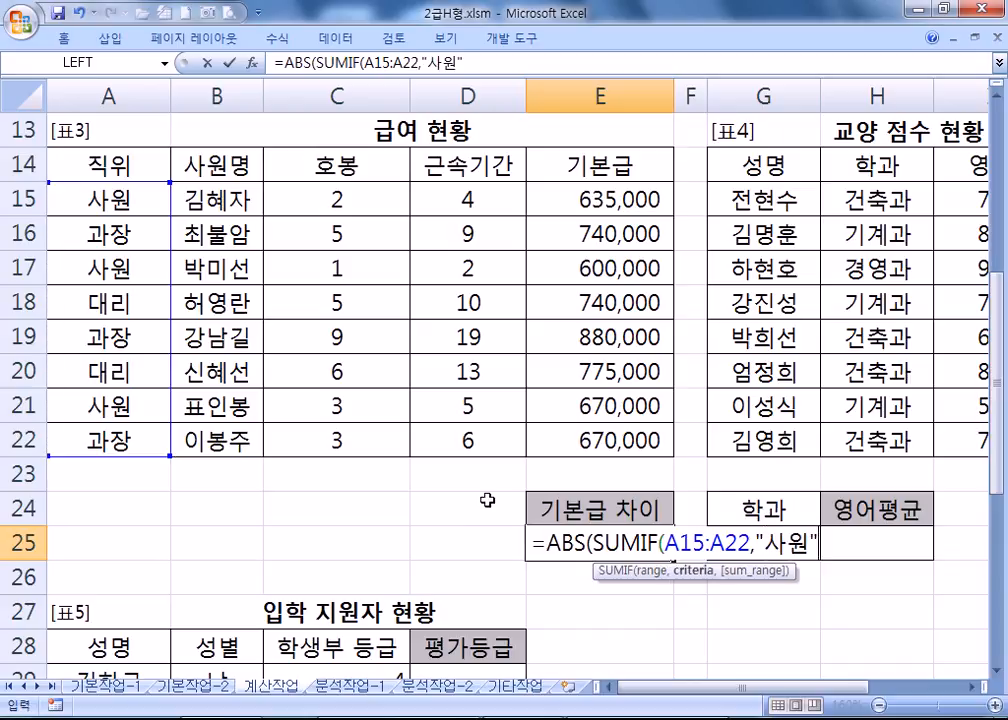
drag(571, 196, 567, 436)
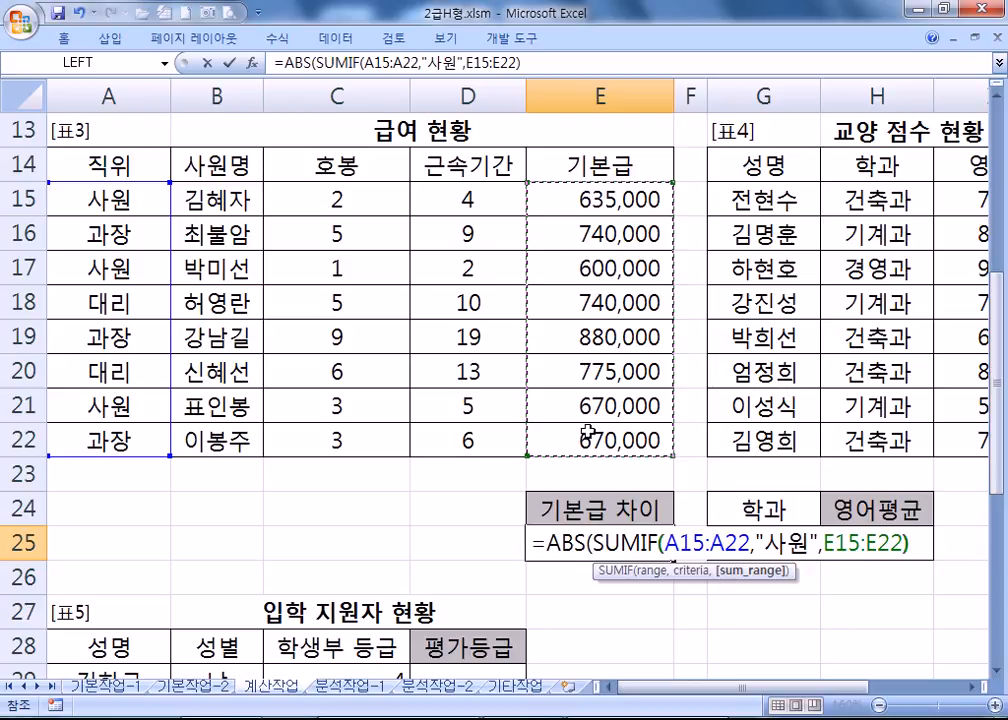
text()/)
text(채ㅓ)
key(BackSpace)
key(BackSpace)
key(Hangul)
text(COUNTIF*)
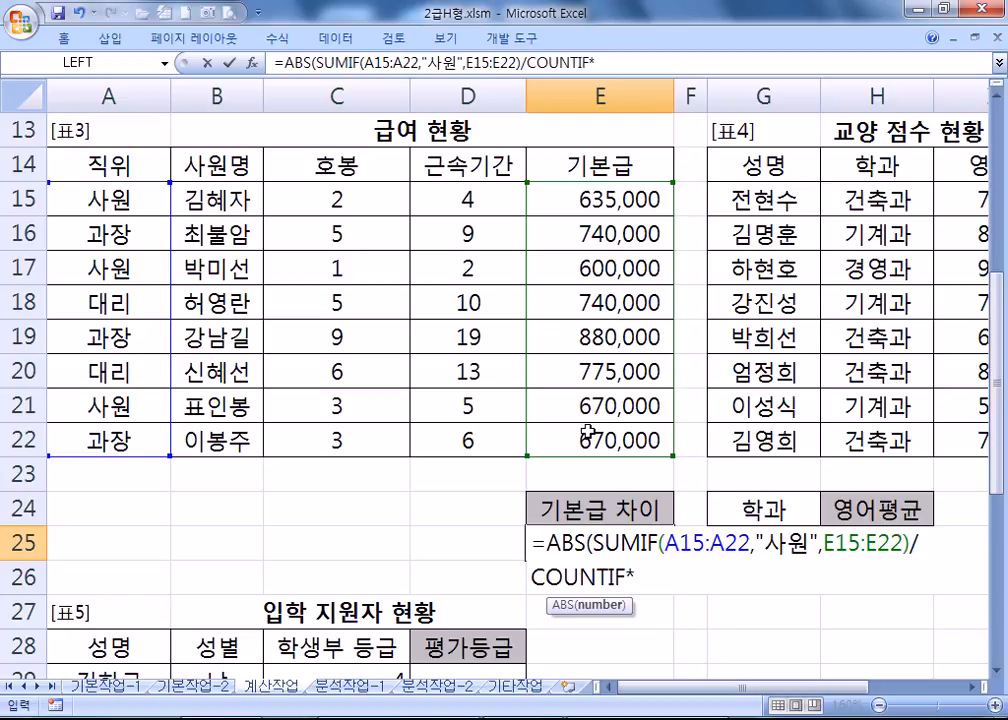
key(BackSpace)
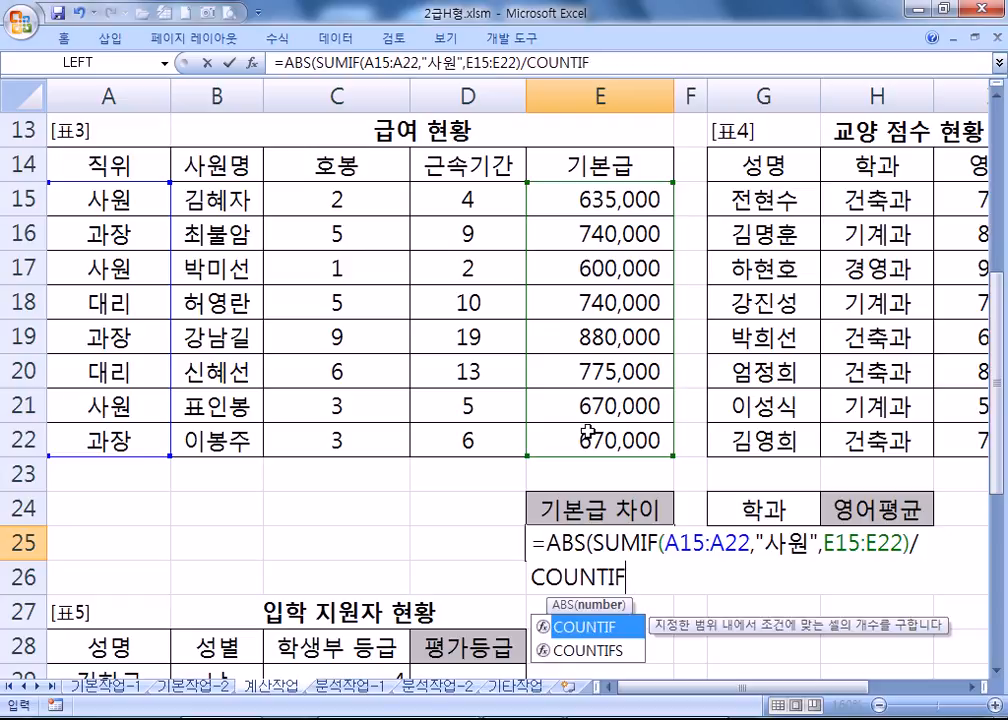
text(()
drag(110, 198, 115, 440)
text(,)
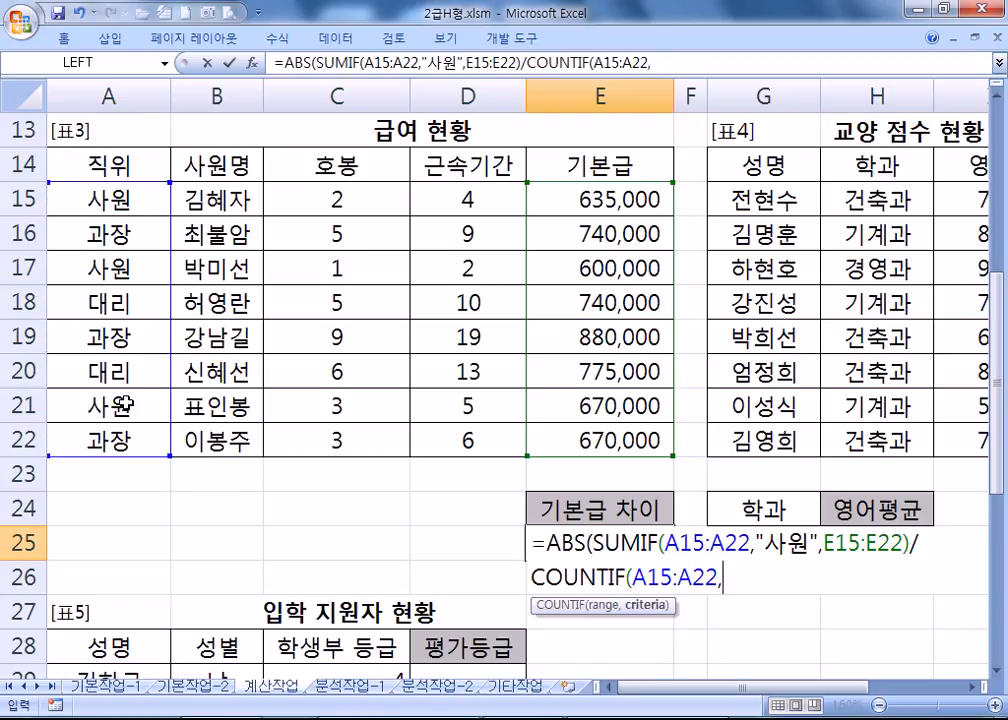
text("사우ㄴ")
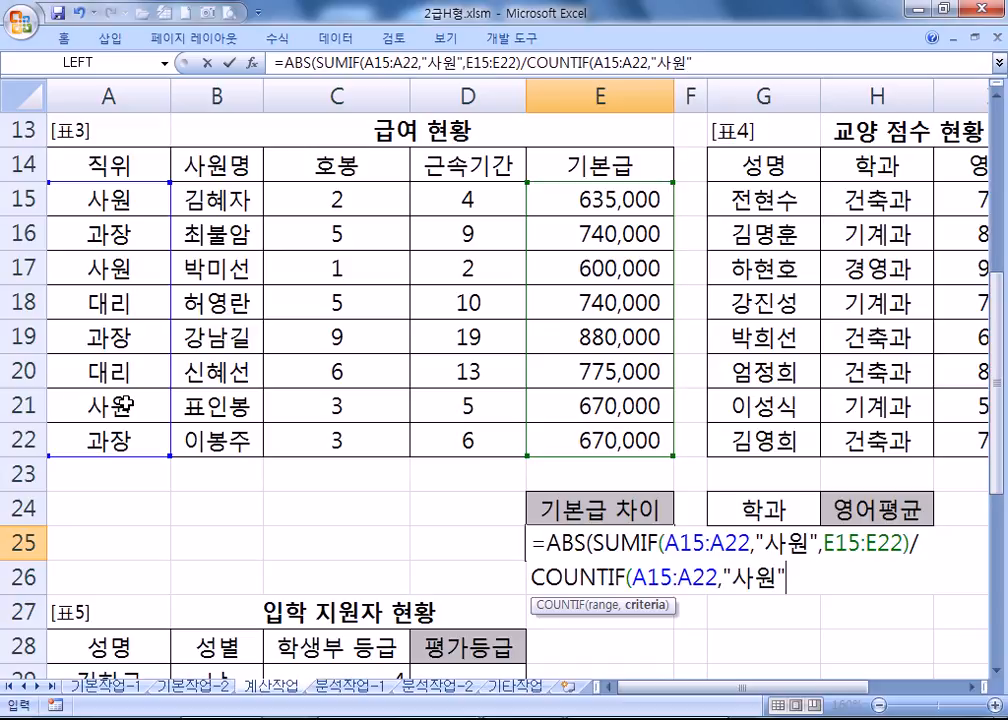
text()-)
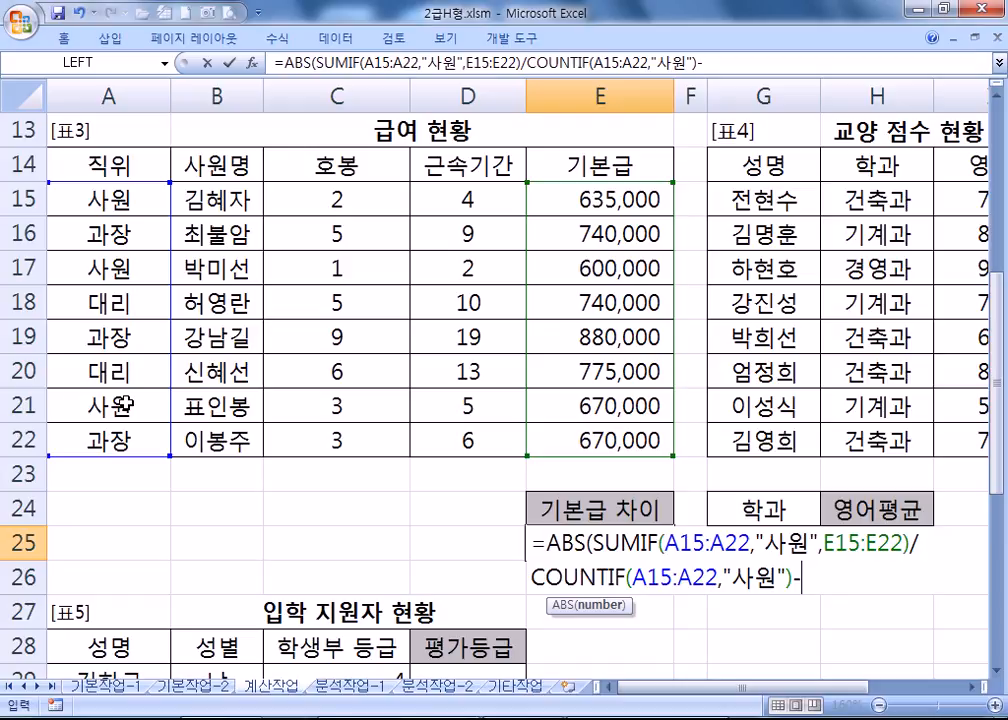
text(SUMIF(*)
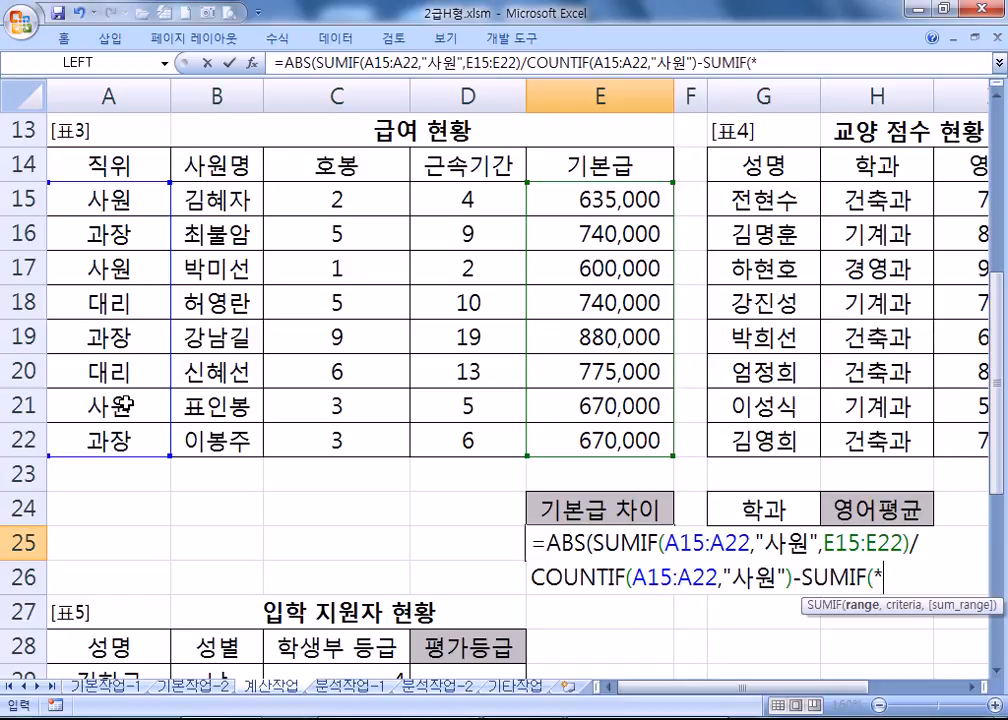
key(BackSpace)
Subtract the 대리 term SUMIF(A15:A22,"대리")/COUNTIF(A15:A22,"대리") and commit, giving 635,000.
drag(80, 190, 125, 428)
text(,"ㄷ대리",)
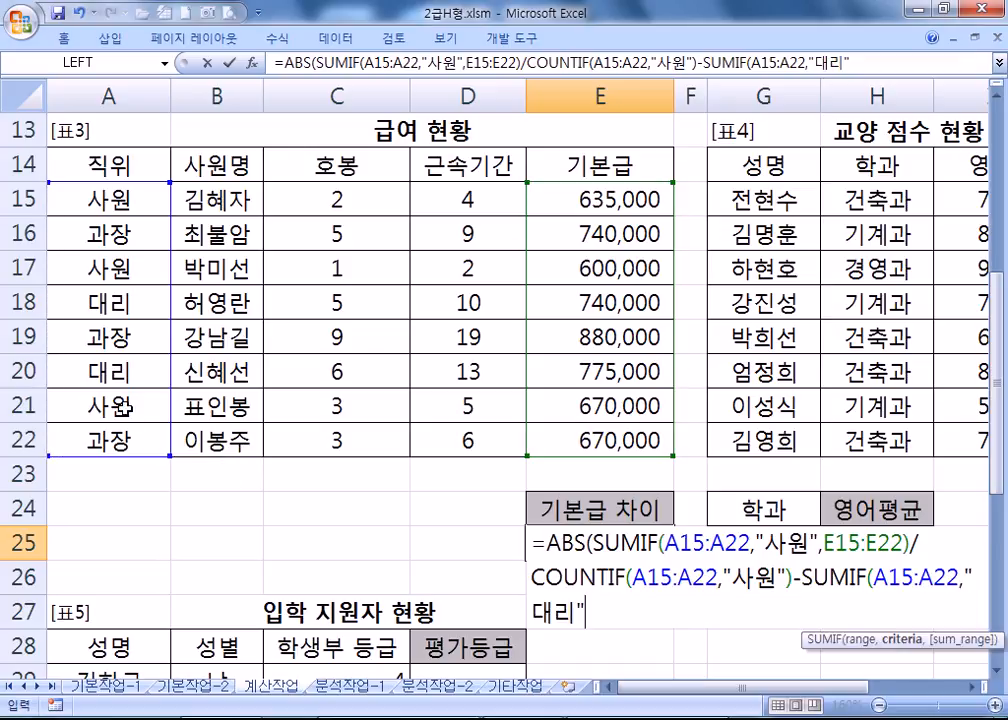
key(BackSpace)
text()/)
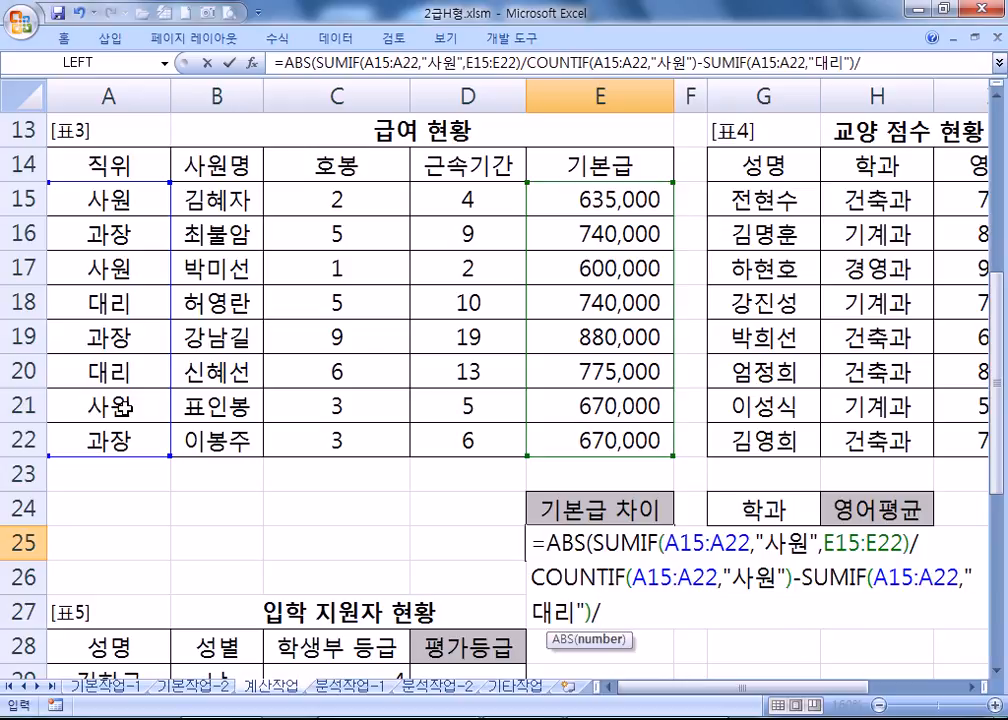
text(COUNTIF()
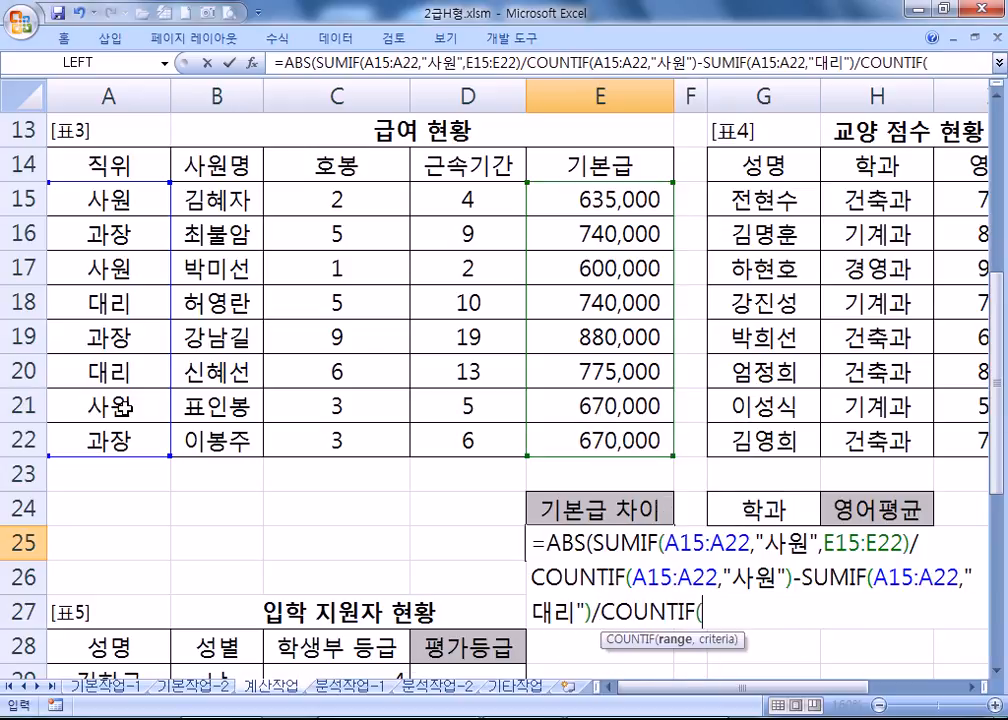
drag(90, 198, 135, 428)
text(,"대리"))
key(Return)
Select E25's entire formula text in the formula bar.
key(Up)
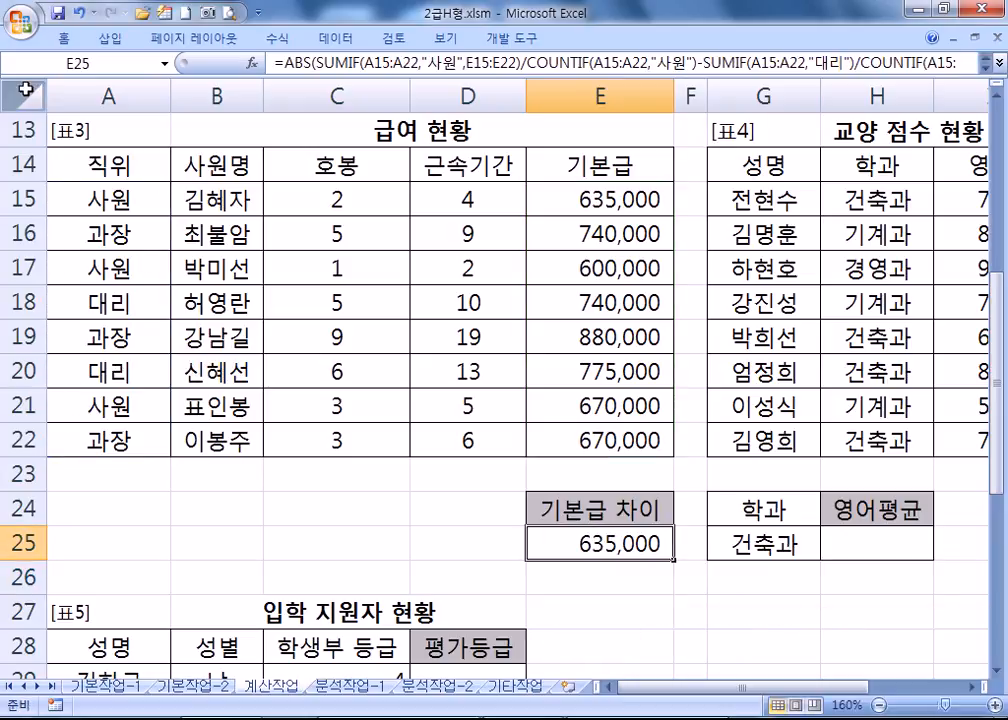
click(276, 65)
drag(276, 65, 763, 87)
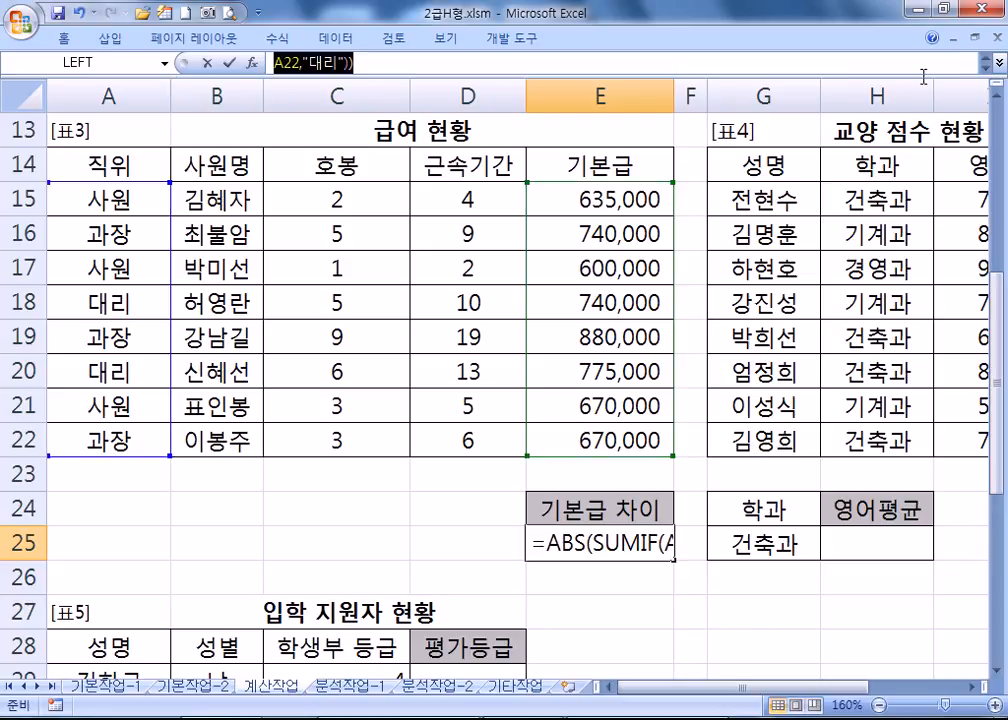
Copy E25's formula and paste it into the Notepad notes beneath the outline.
key(ctrl+c)
key(alt+Tab)
key(ctrl+v)
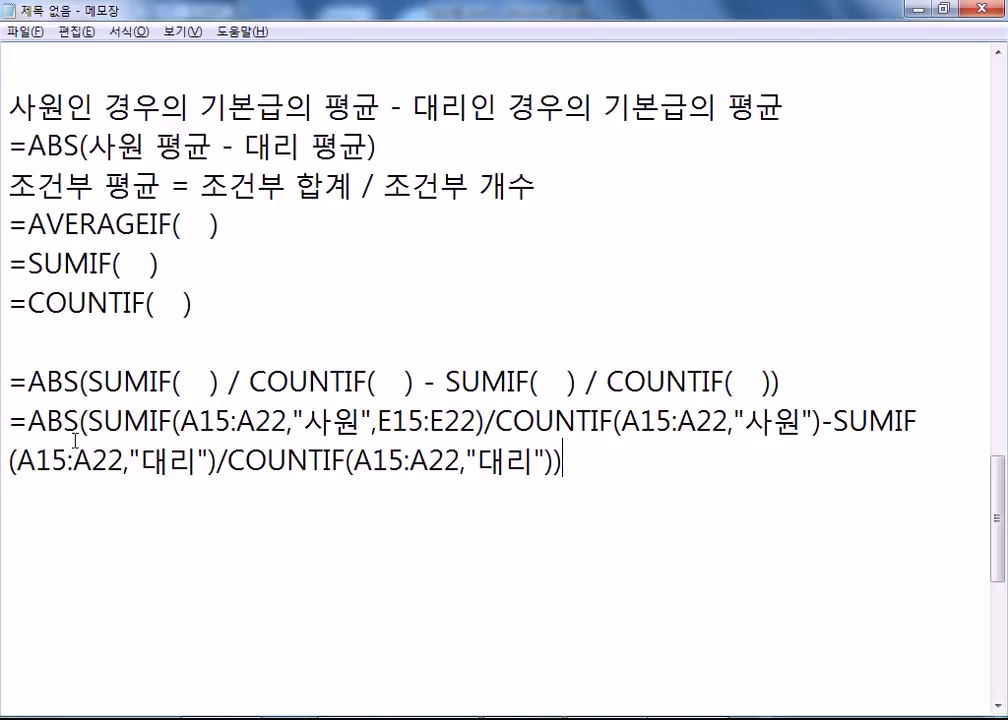
Highlight the pasted formula's SUMIF, COUNTIF, ranges, criteria, minus sign and ABS to explain them.
drag(88, 421, 486, 421)
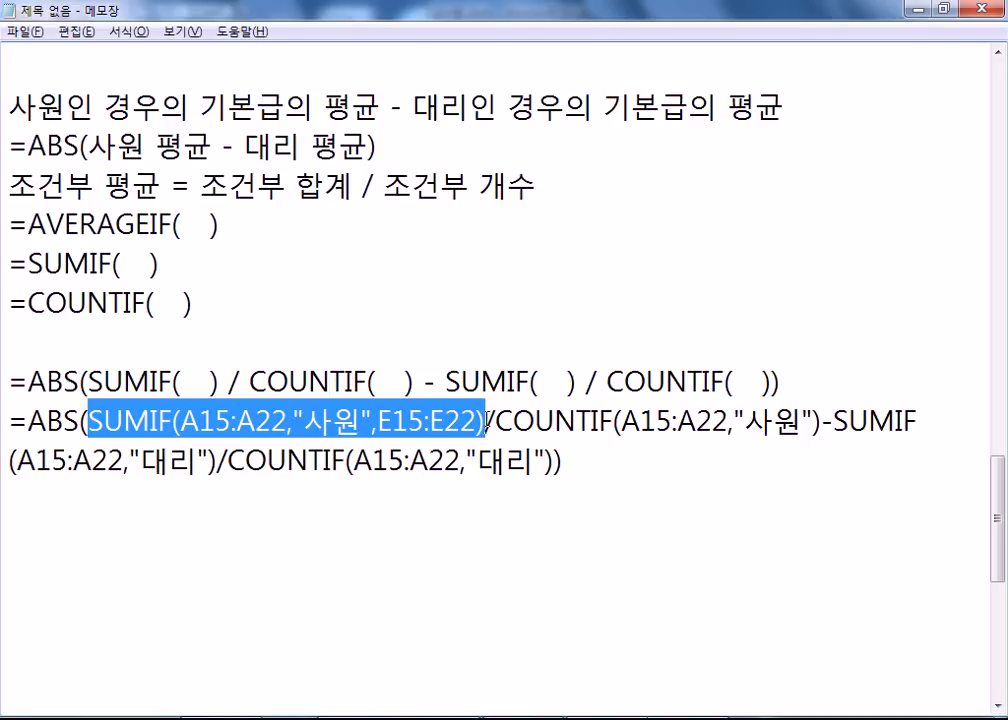
drag(497, 421, 827, 425)
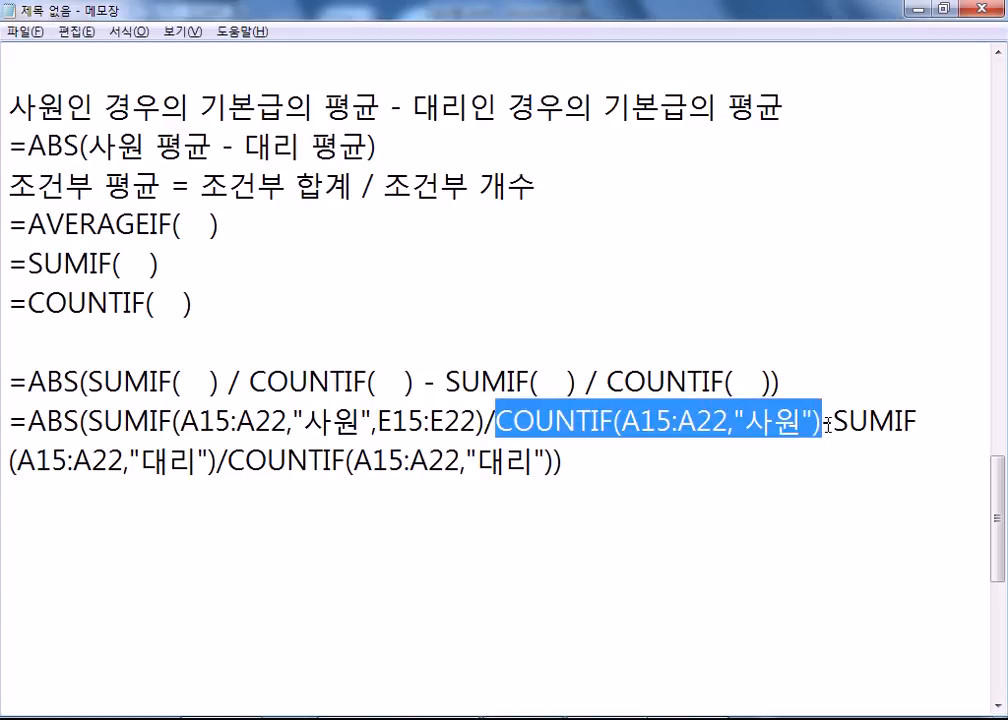
drag(444, 421, 378, 421)
drag(622, 421, 680, 424)
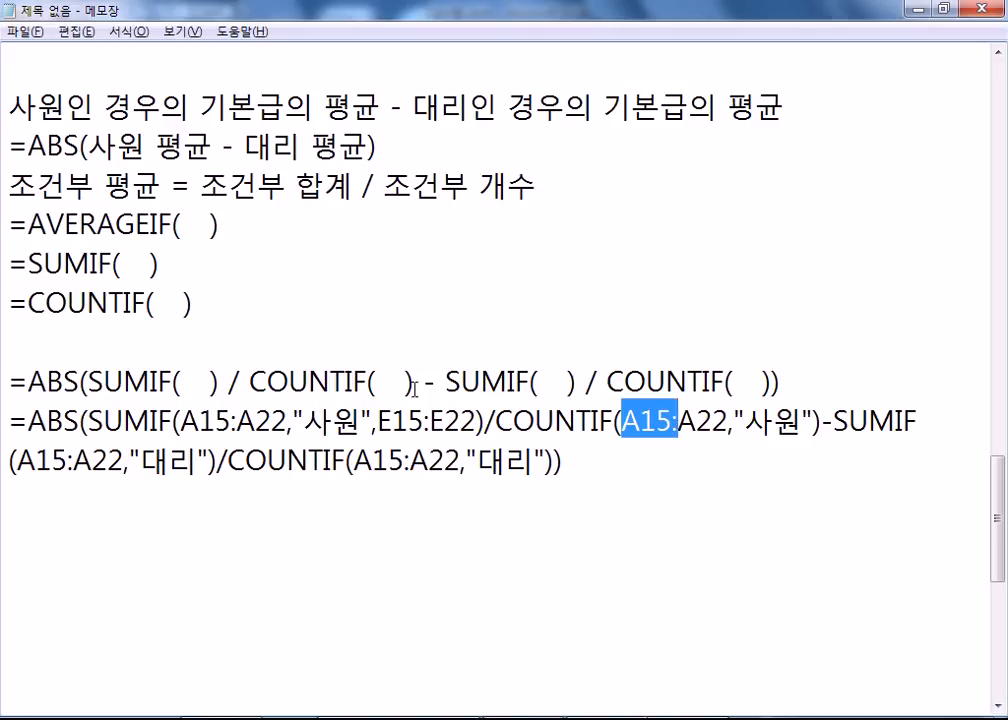
drag(414, 382, 123, 382)
drag(822, 427, 210, 462)
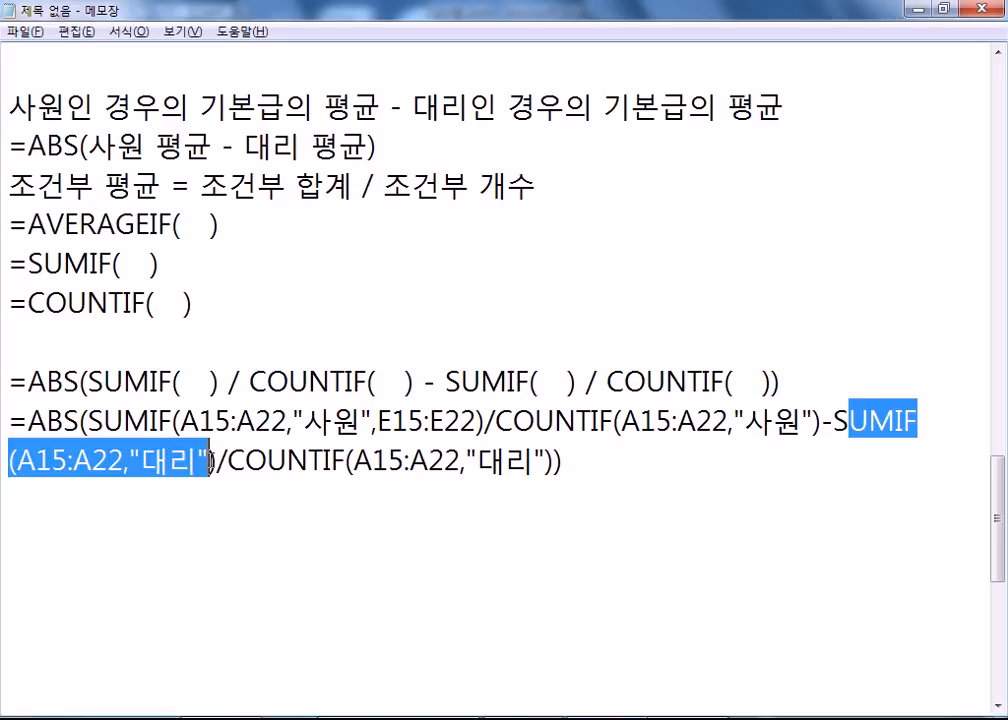
drag(428, 462, 533, 462)
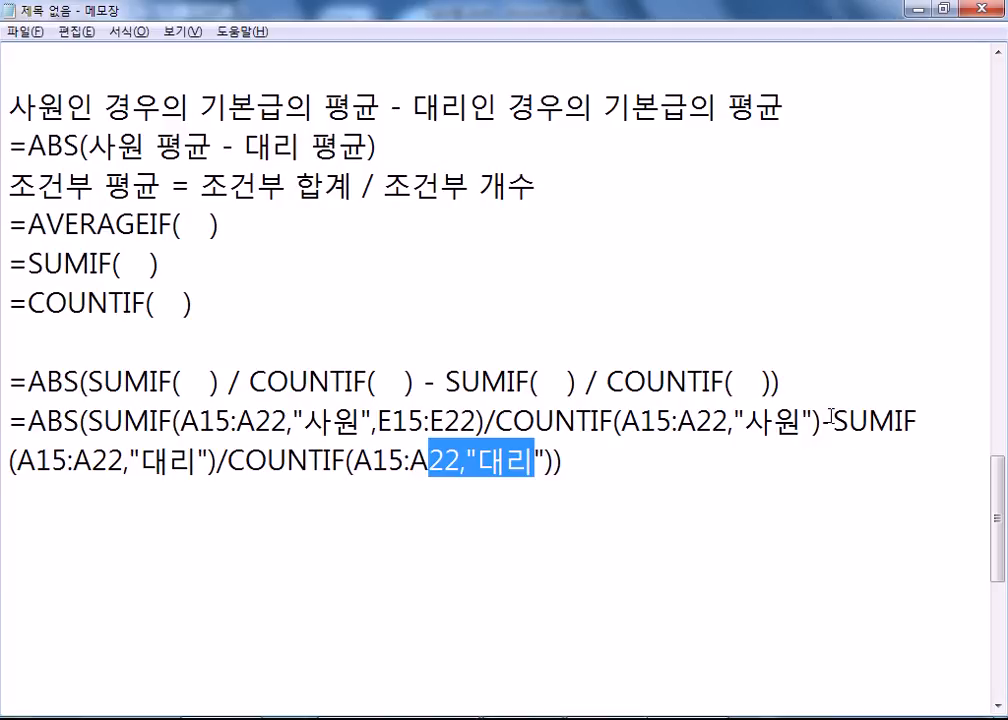
drag(831, 418, 853, 439)
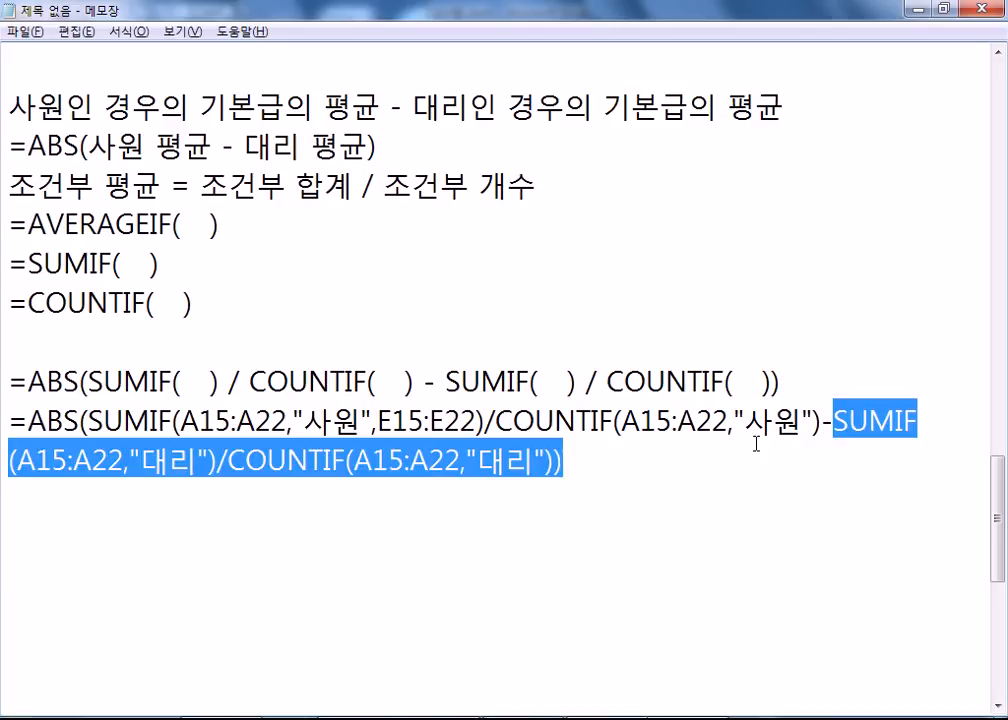
drag(823, 420, 835, 421)
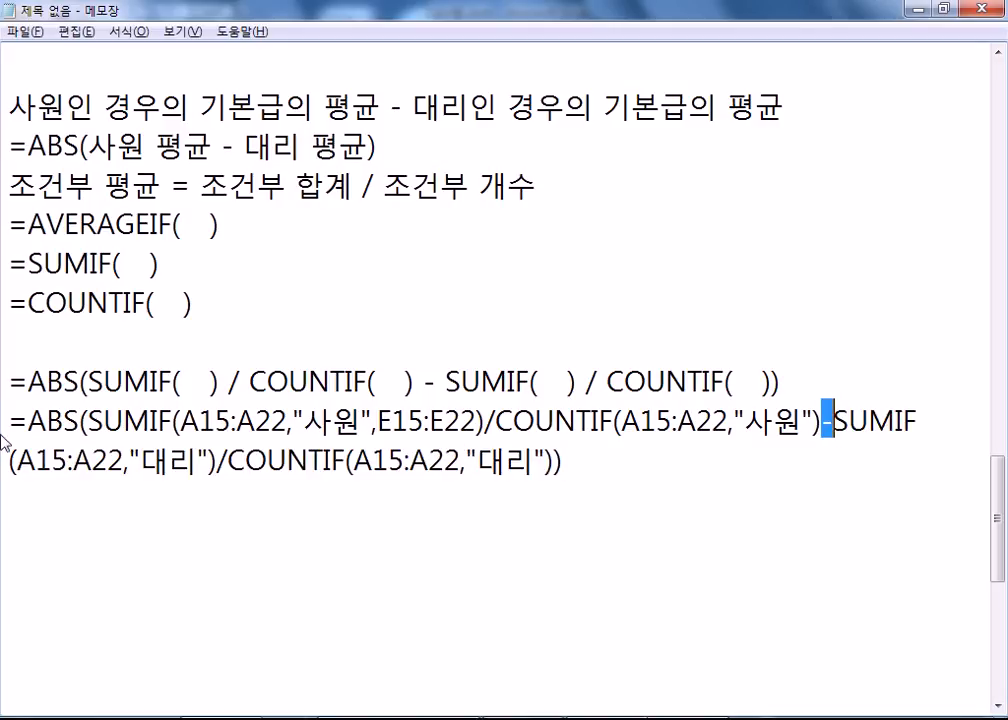
drag(28, 421, 78, 424)
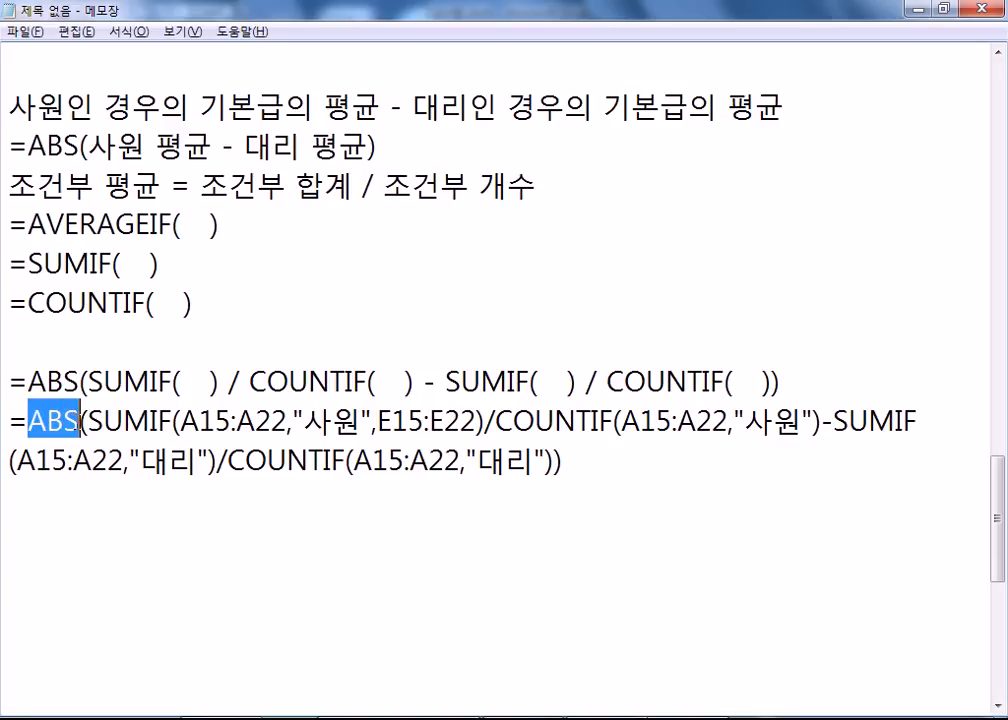
click(124, 512)
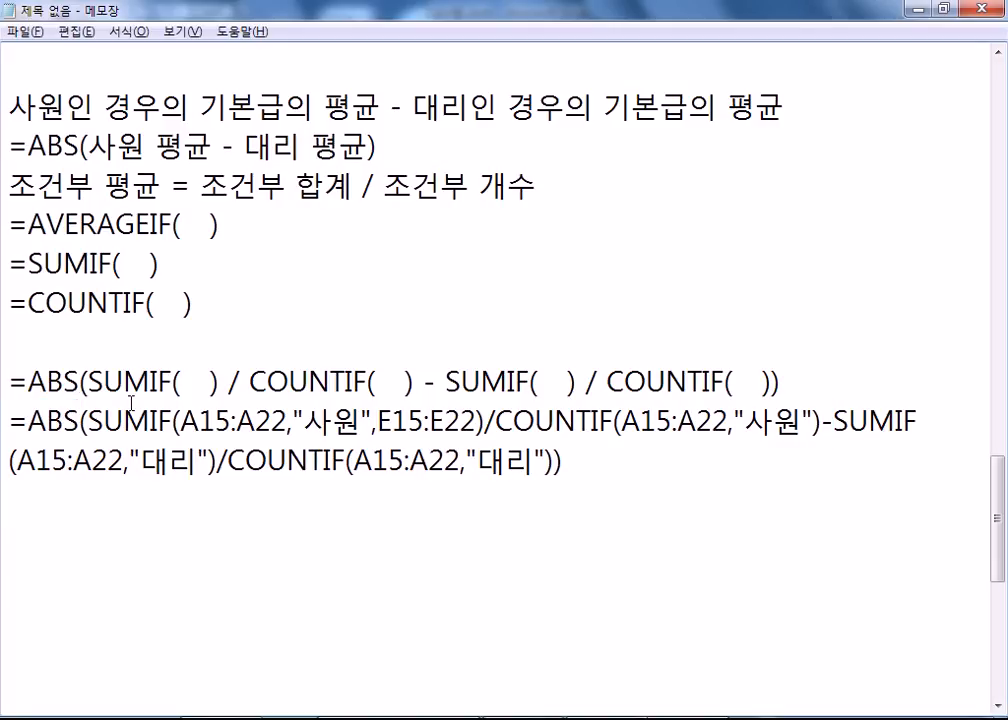
text(ABS = )
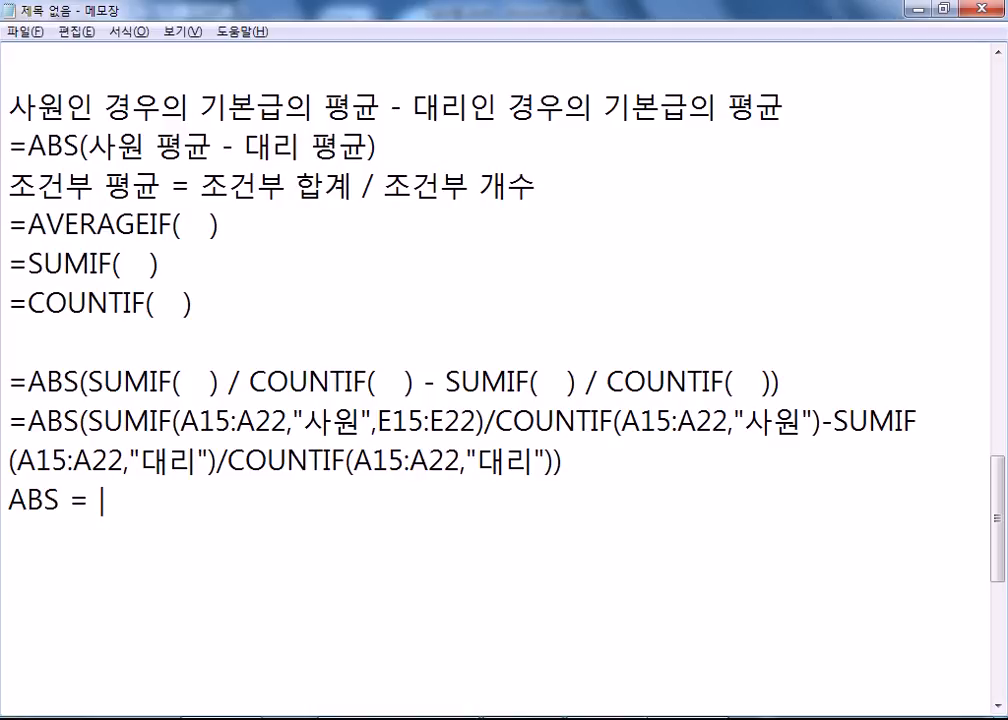
text(|X|)
key(Return)
scroll(211, 413, down, 1)
drag(100, 382, 135, 381)
click(135, 381)
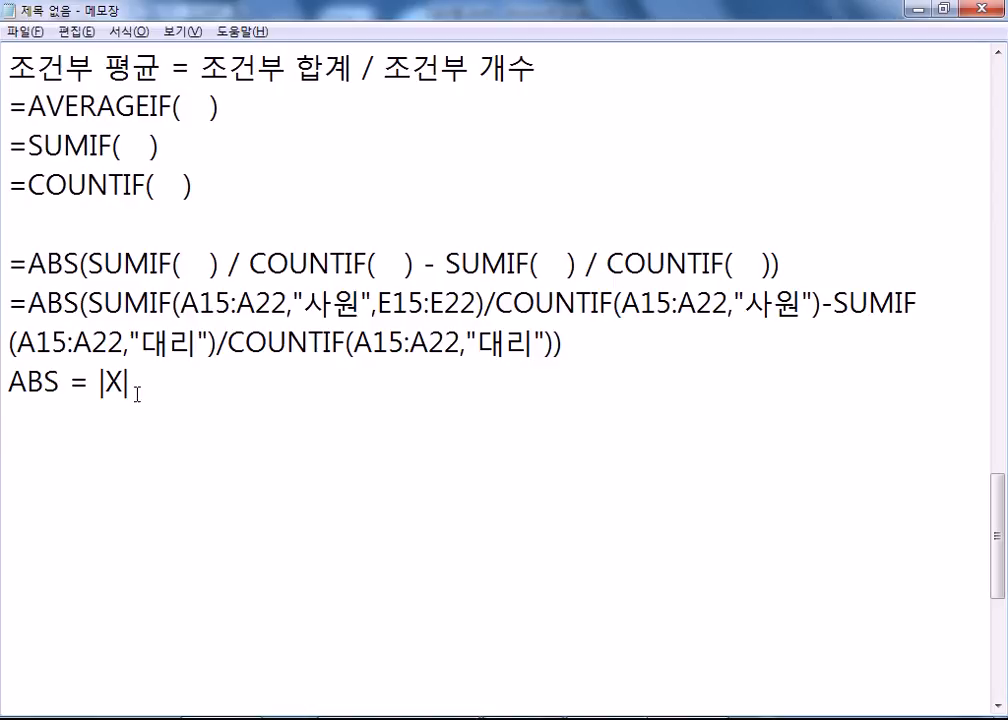
double_click(80, 386)
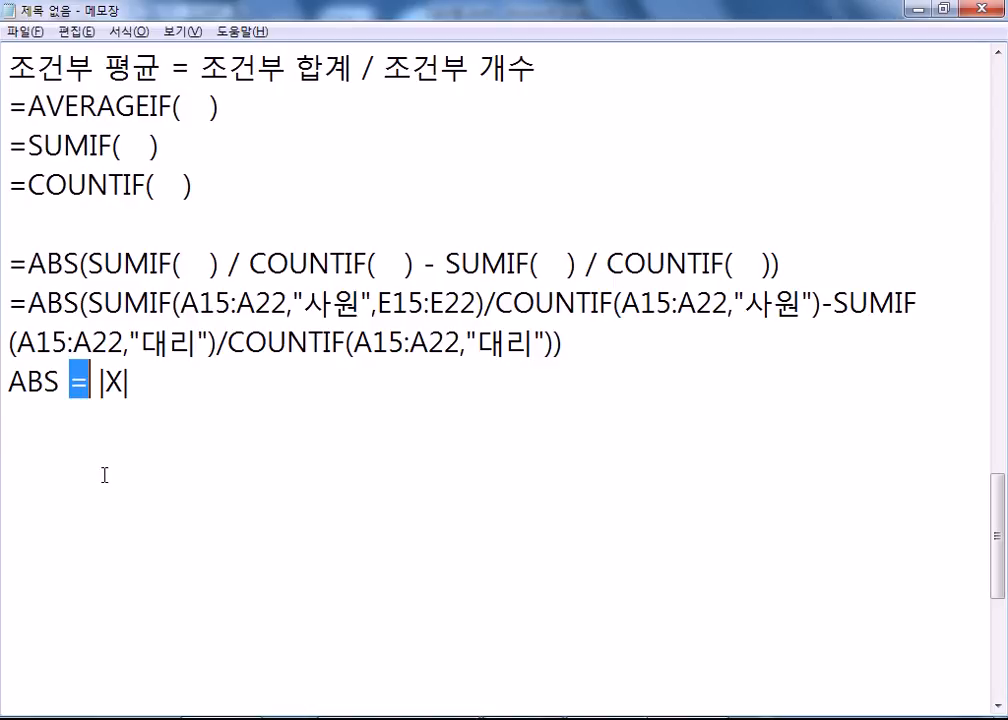
click(76, 427)
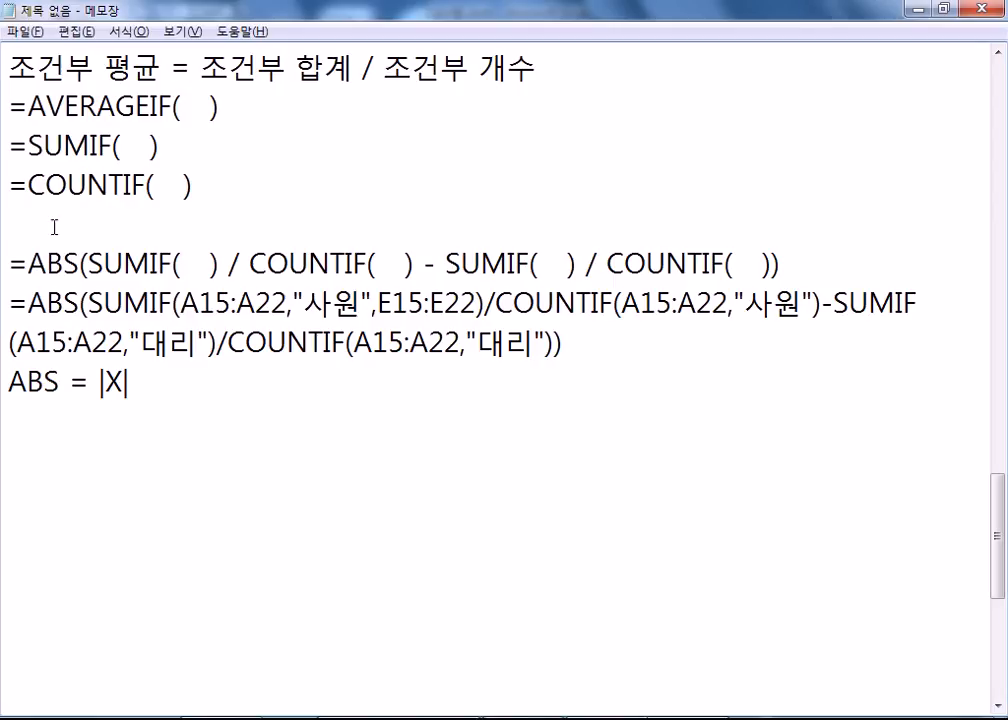
drag(47, 262, 166, 262)
drag(266, 262, 347, 263)
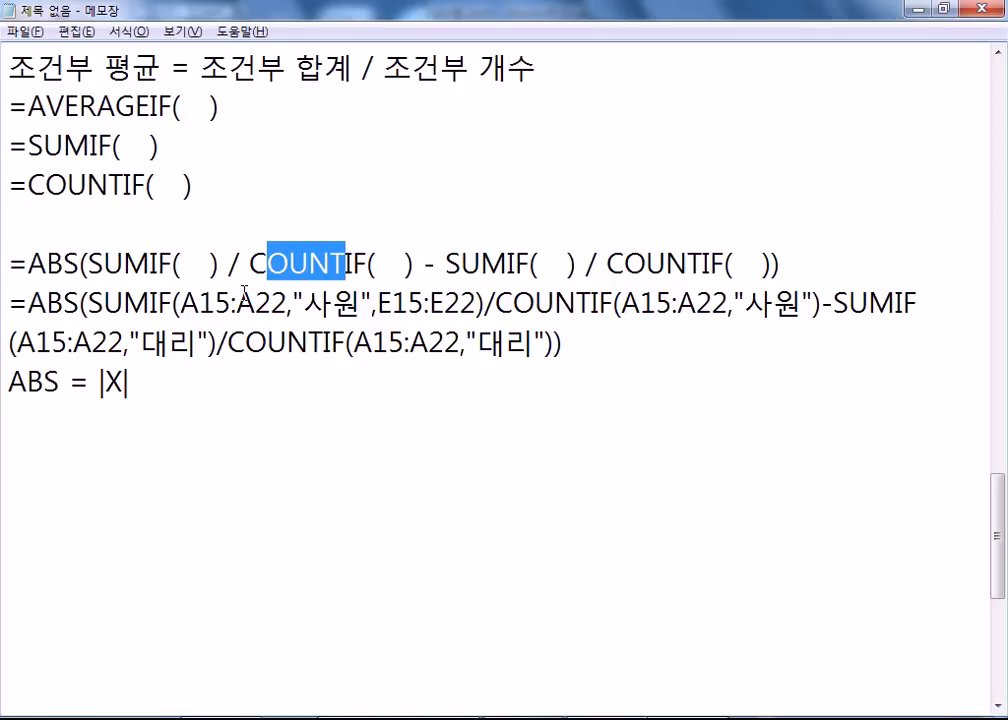
click(227, 433)
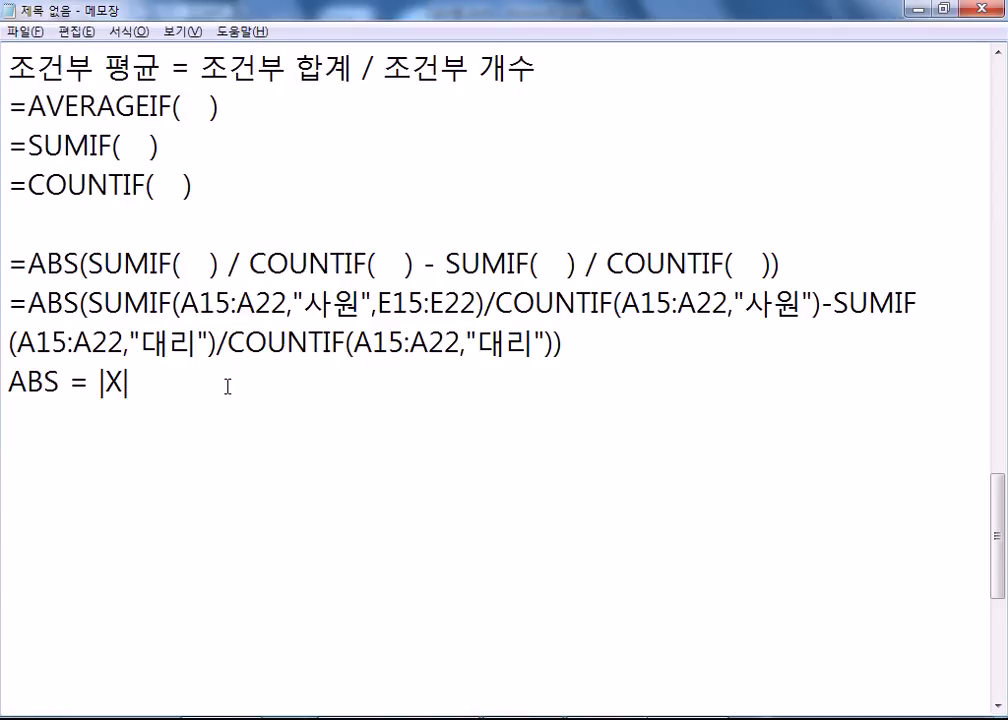
Back in Excel, confirm E25 and start =DAVERAGE( in the 영어평균 cell H25.
mouse_move(398, 717)
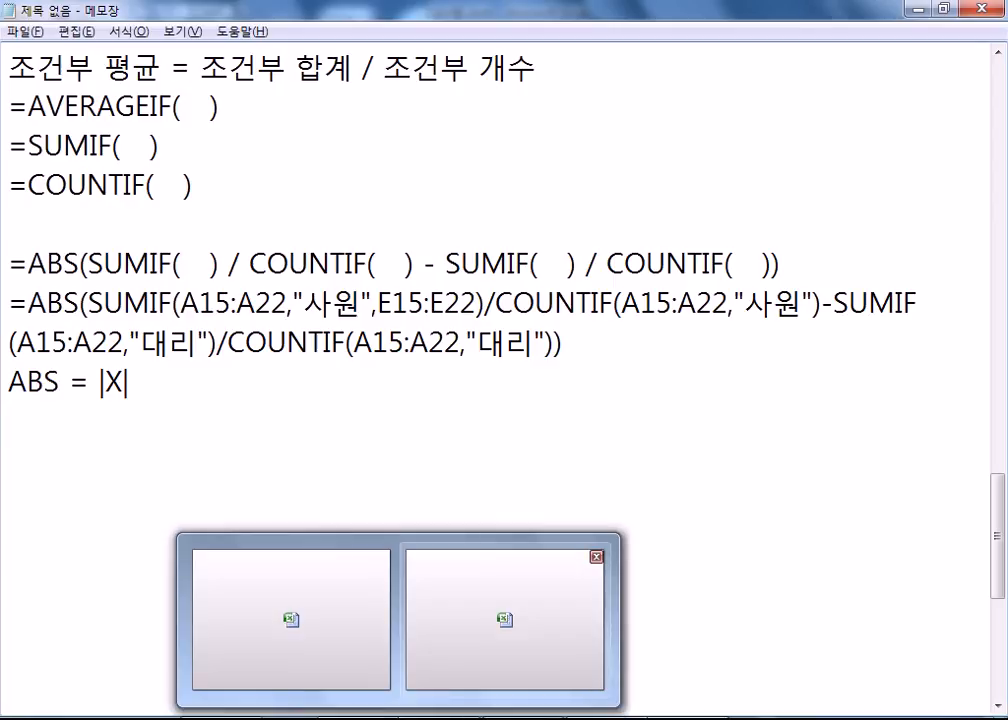
click(468, 622)
key(ctrl+Return)
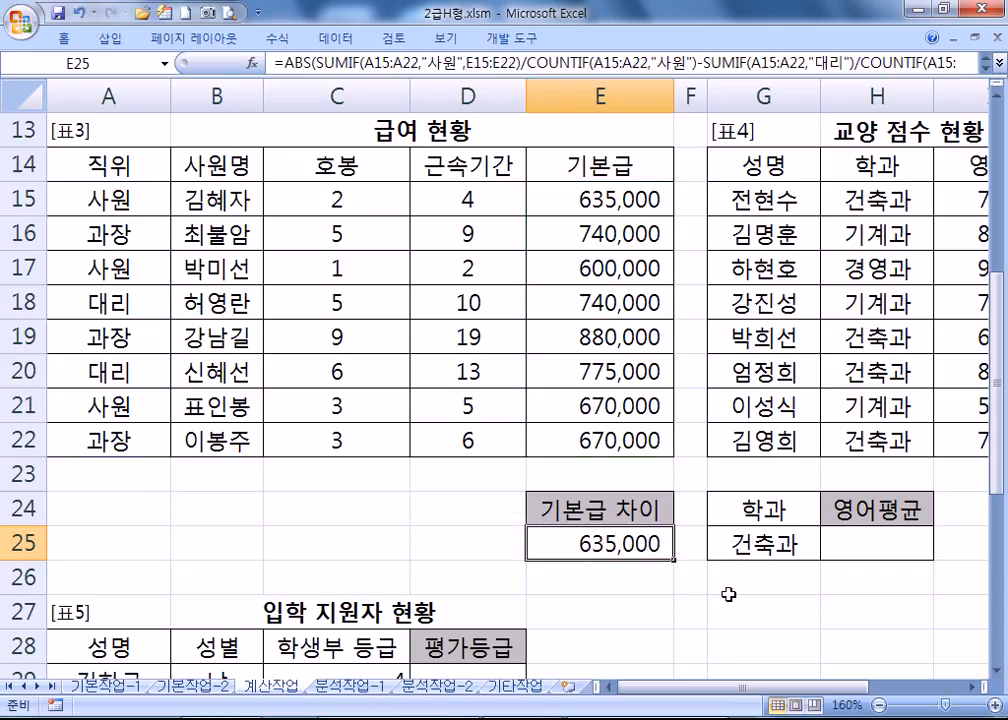
click(833, 552)
drag(838, 697, 895, 697)
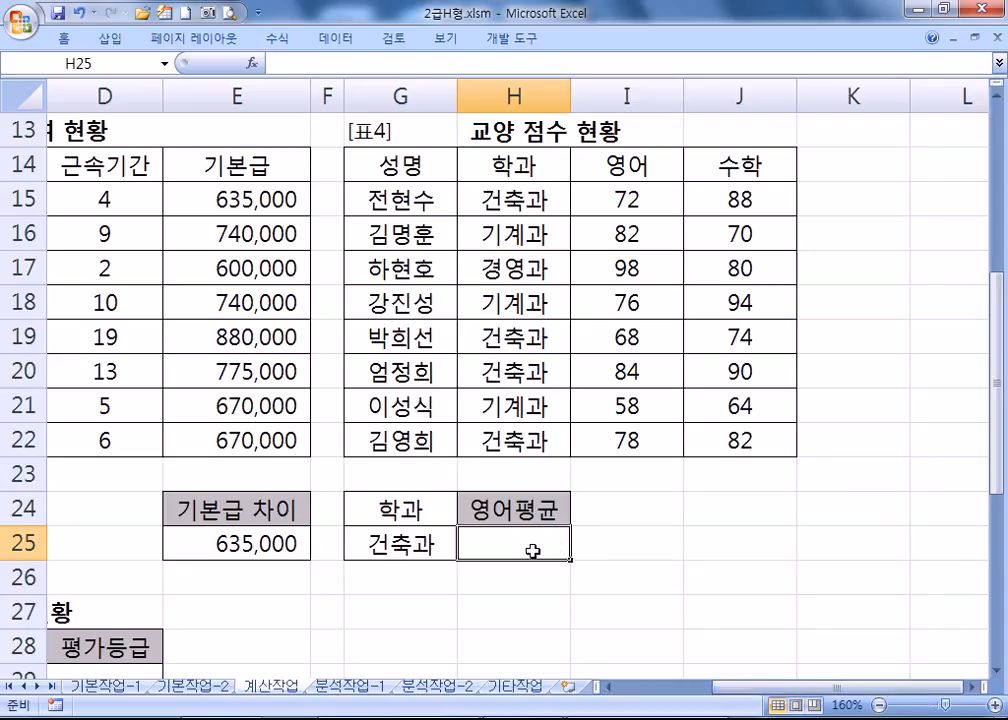
text(=)
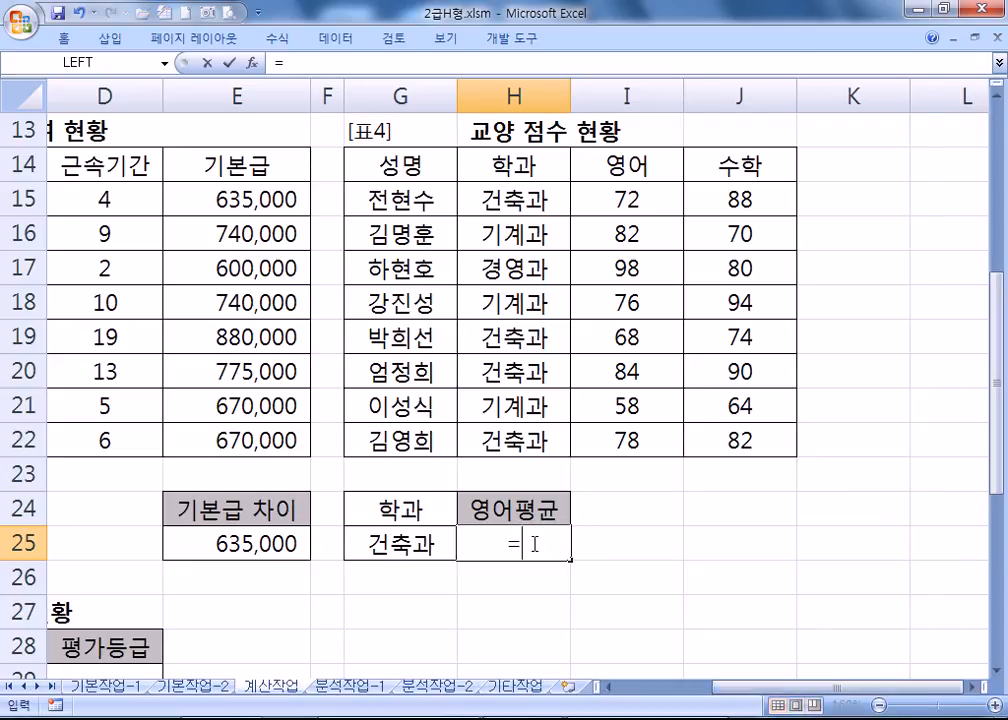
text(ㅇ)
key(BackSpace)
key(Hangul)
text(DAV)
key(Tab)
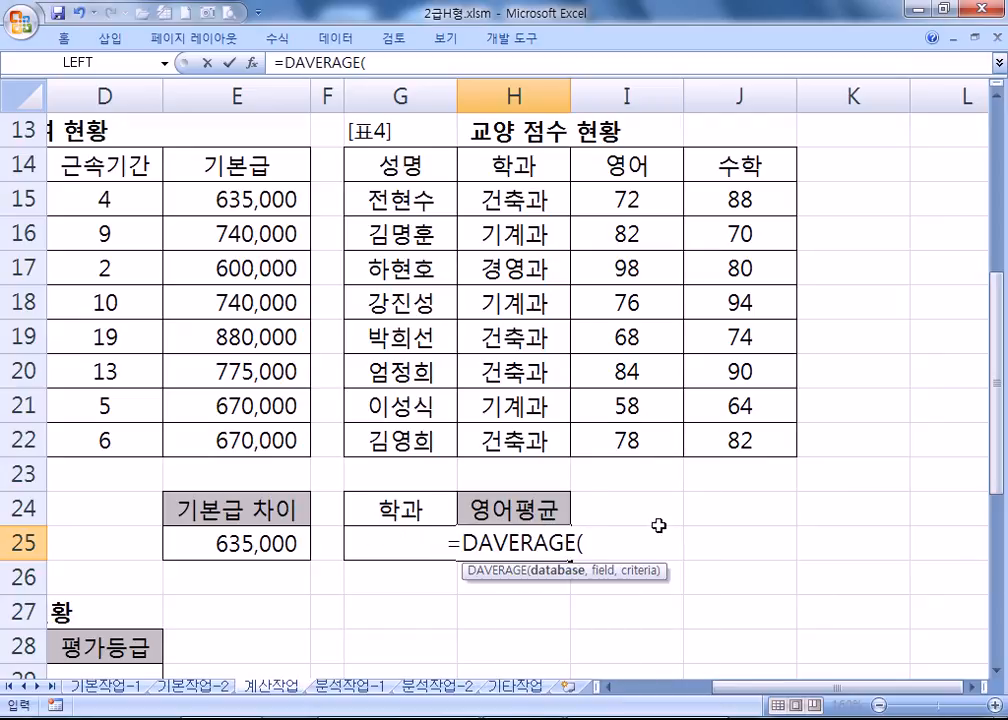
Give DAVERAGE database G14:J22, field I14 and criteria G24:G25, returning 75.5.
drag(396, 162, 709, 455)
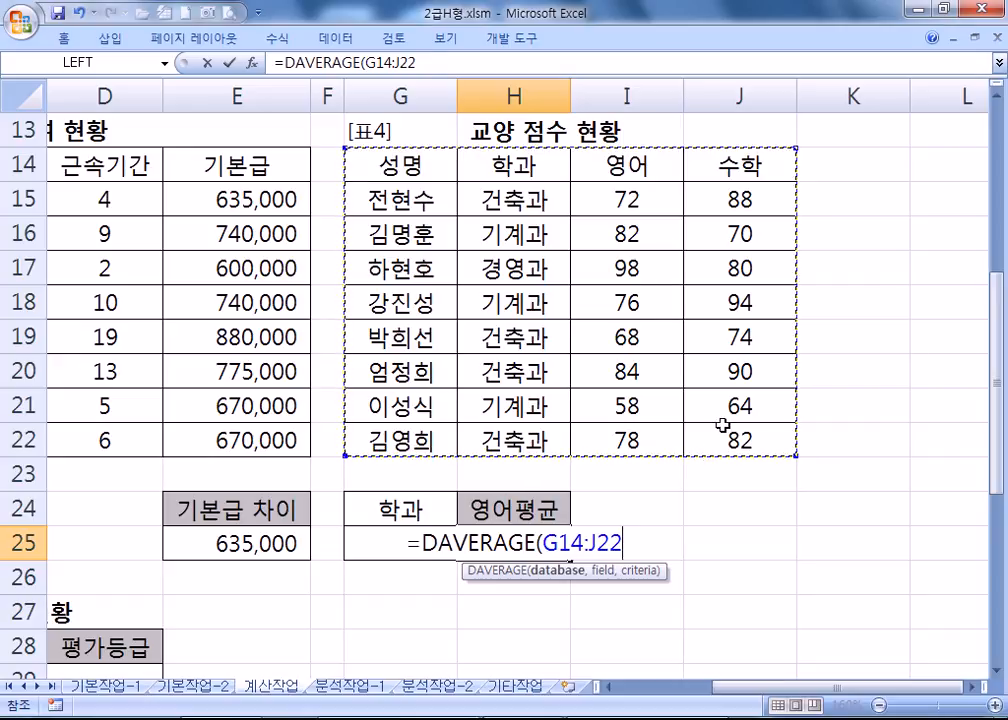
text(,)
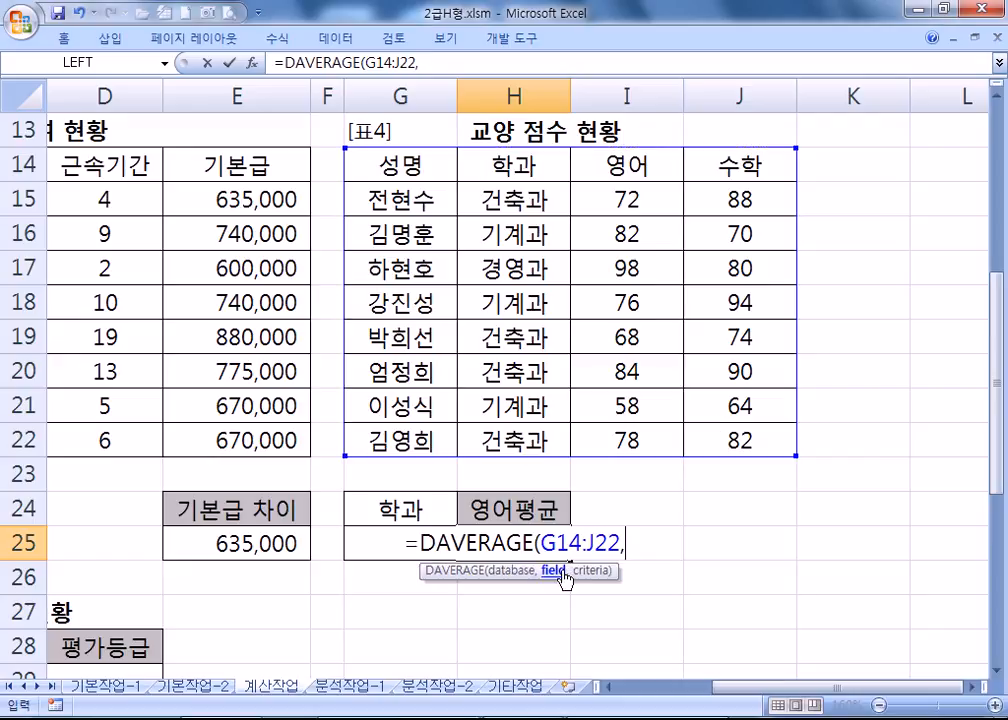
drag(596, 578, 770, 485)
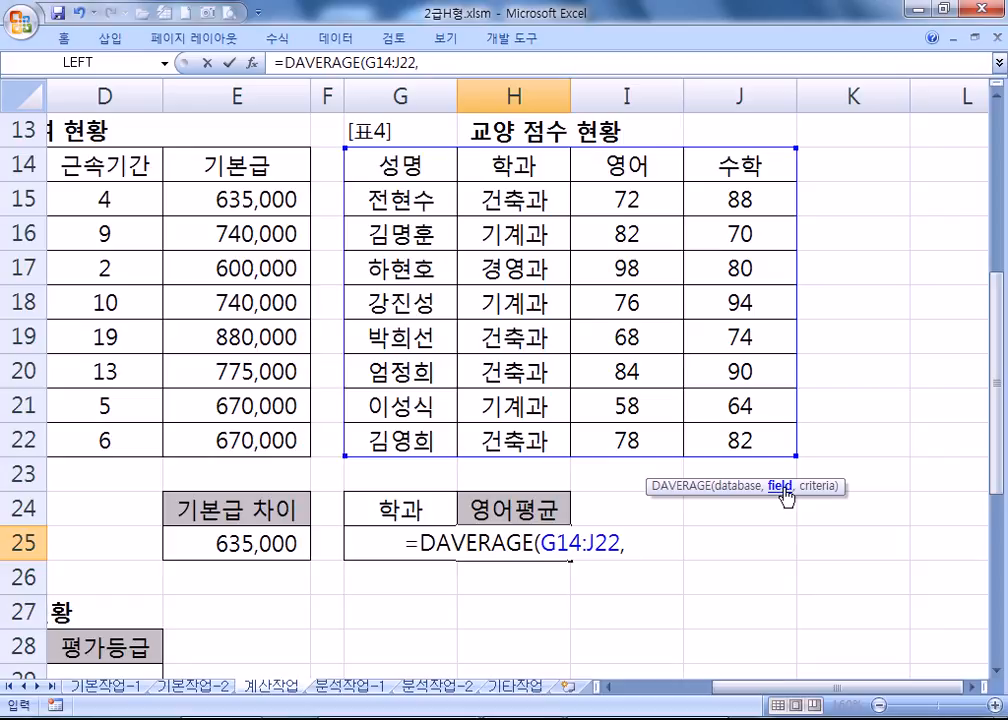
click(655, 167)
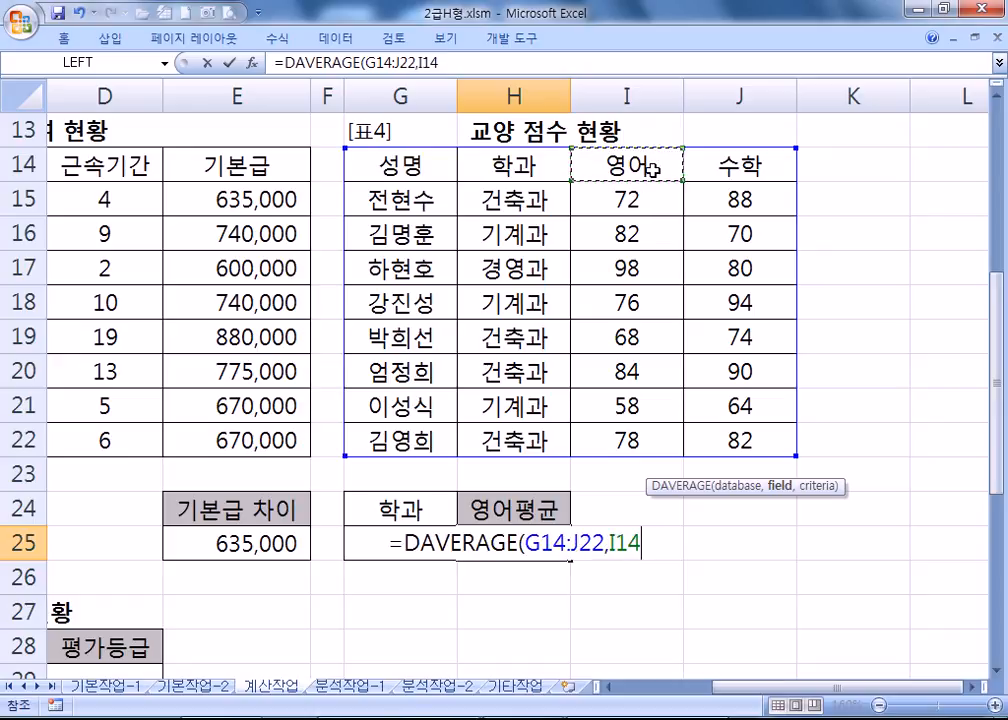
text(,)
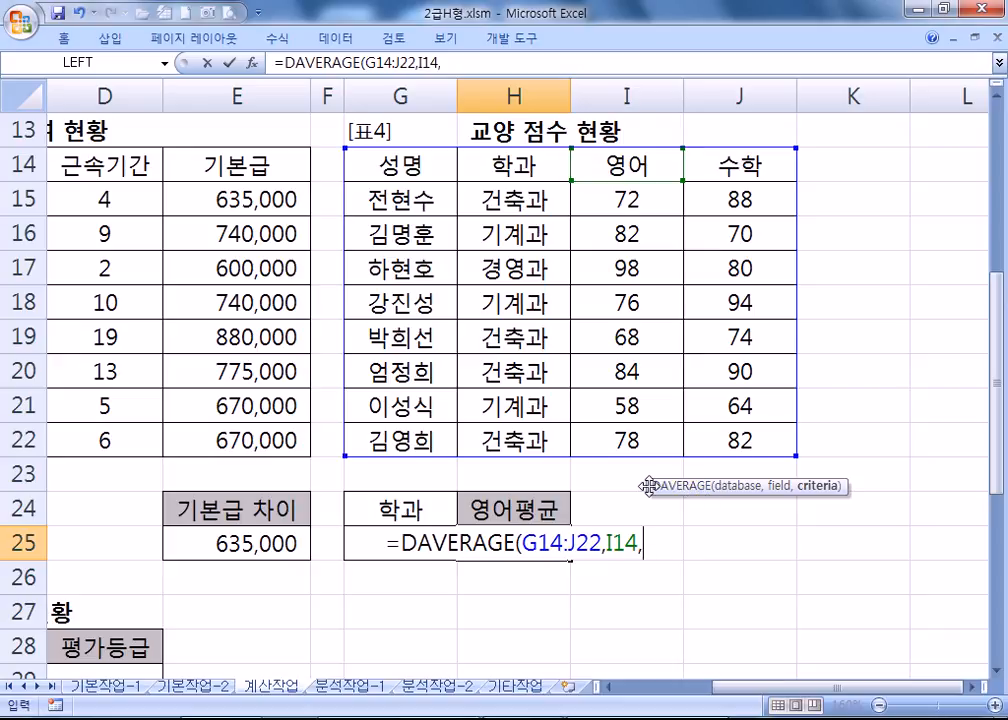
drag(653, 485, 617, 482)
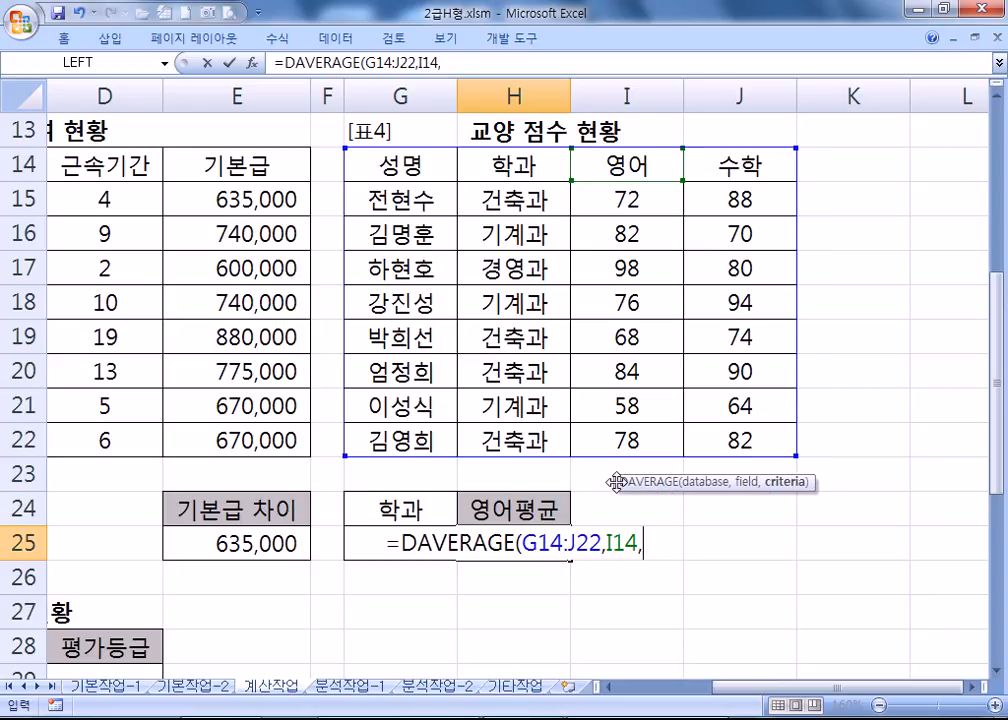
click(392, 508)
drag(392, 508, 389, 540)
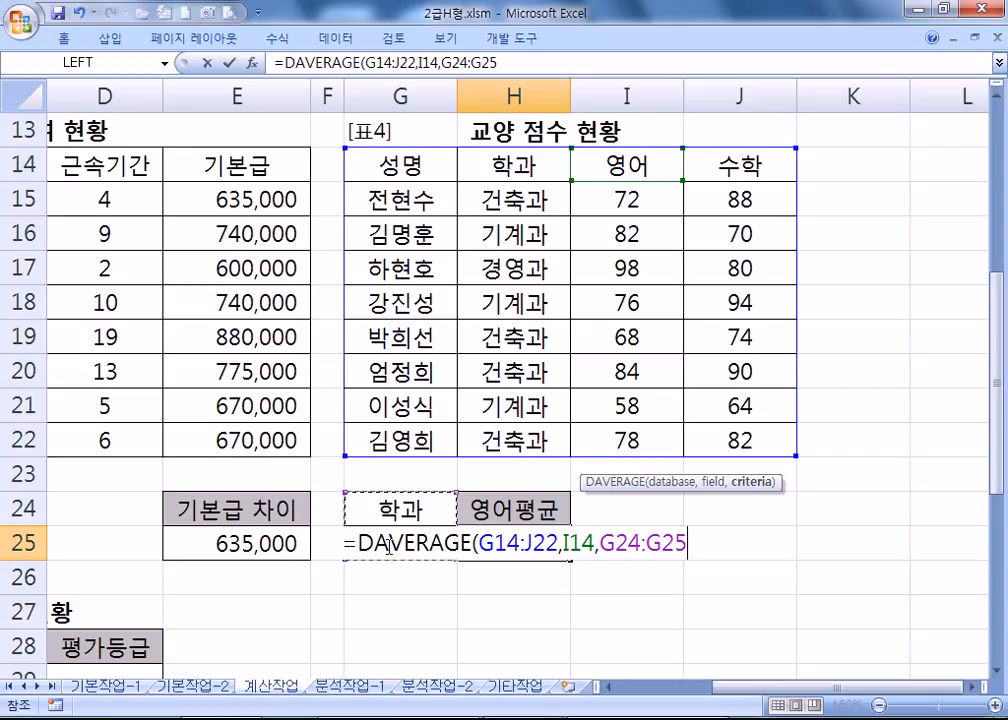
key(Return)
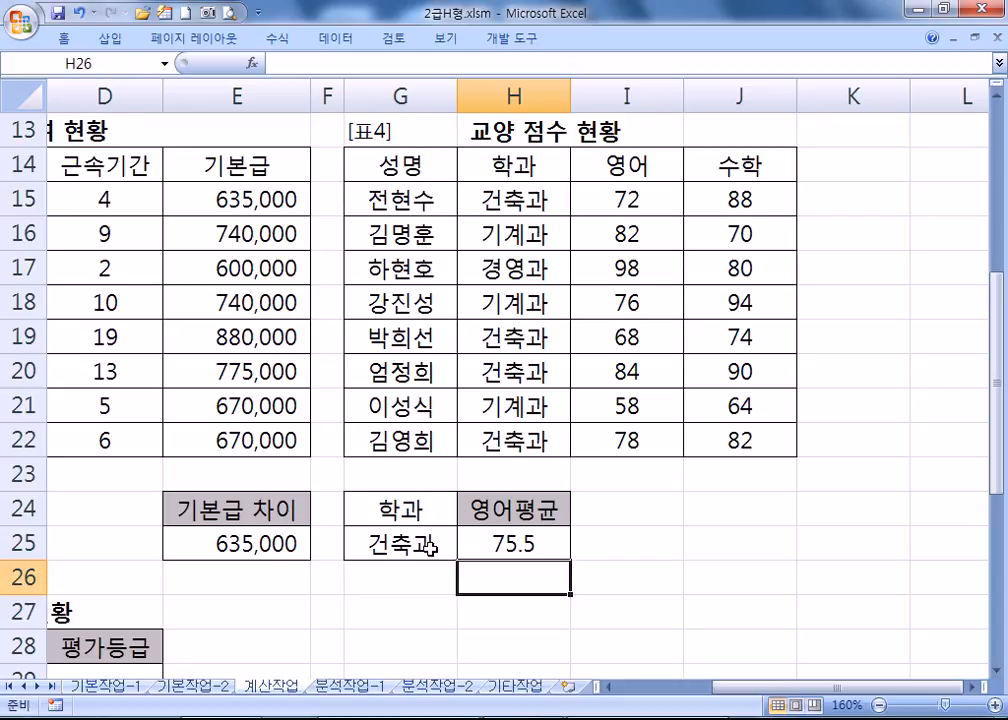
drag(489, 165, 487, 200)
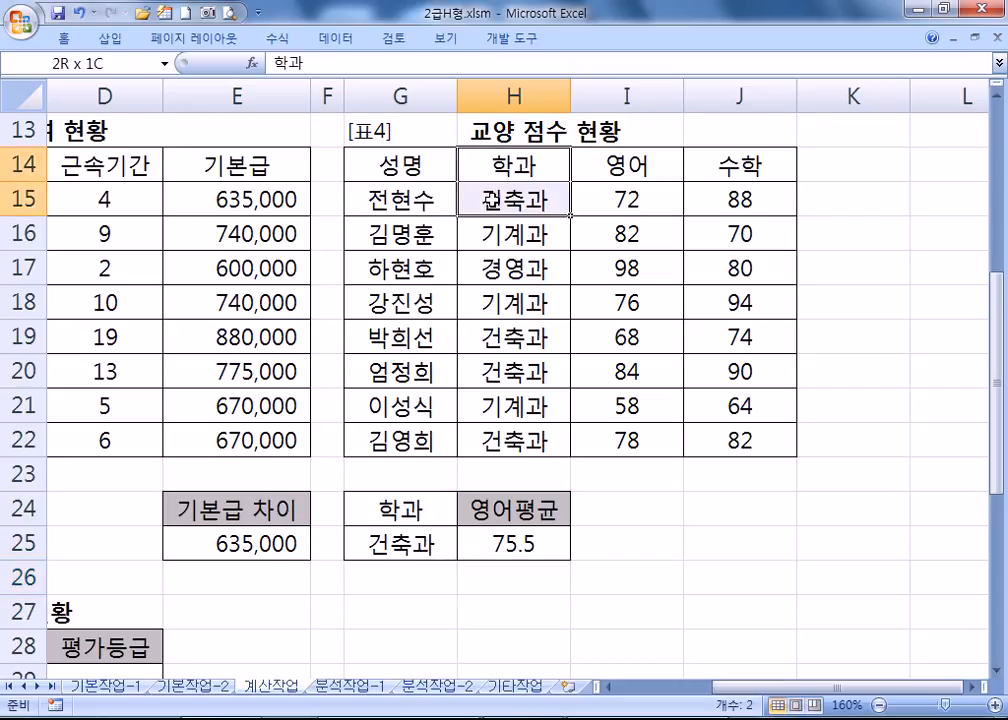
drag(477, 187, 484, 199)
drag(487, 199, 487, 199)
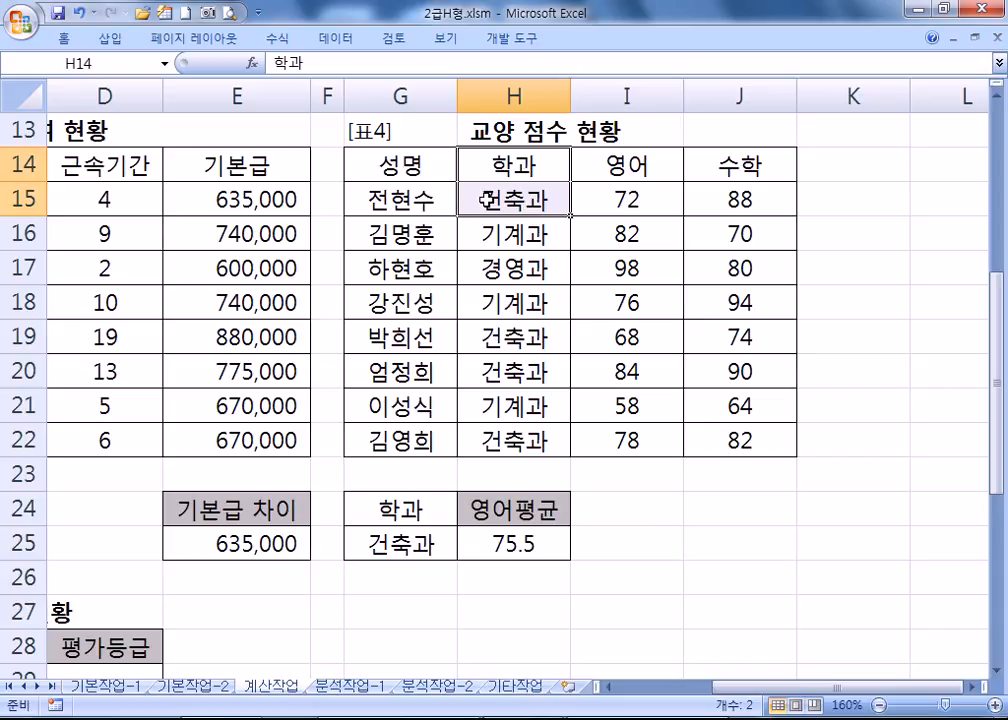
double_click(511, 541)
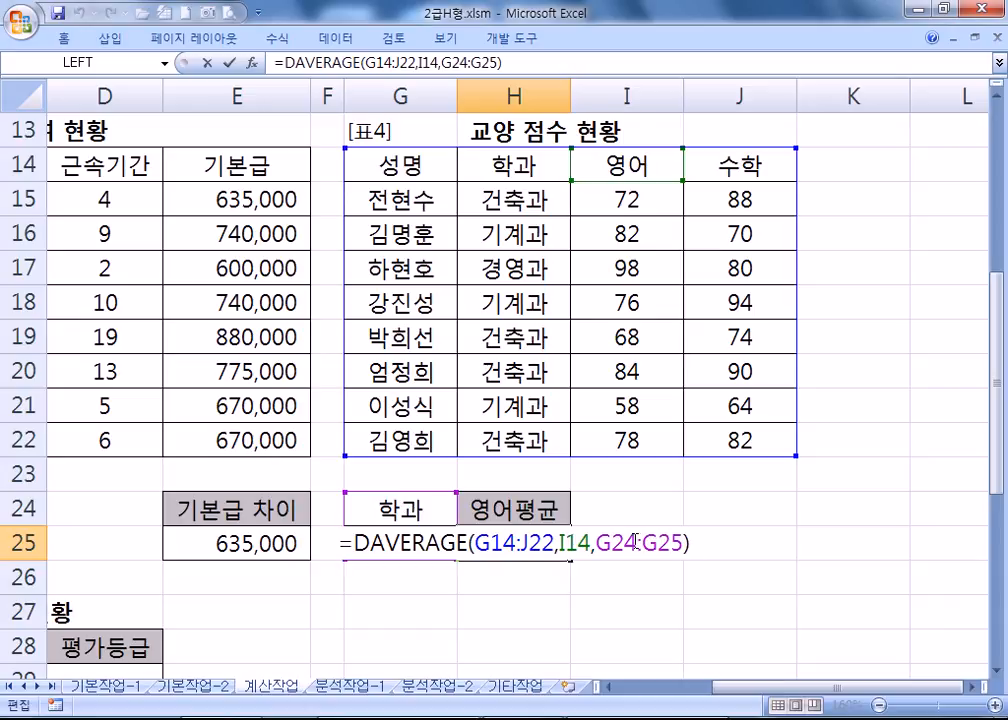
key(Escape)
drag(400, 508, 410, 540)
drag(490, 163, 478, 198)
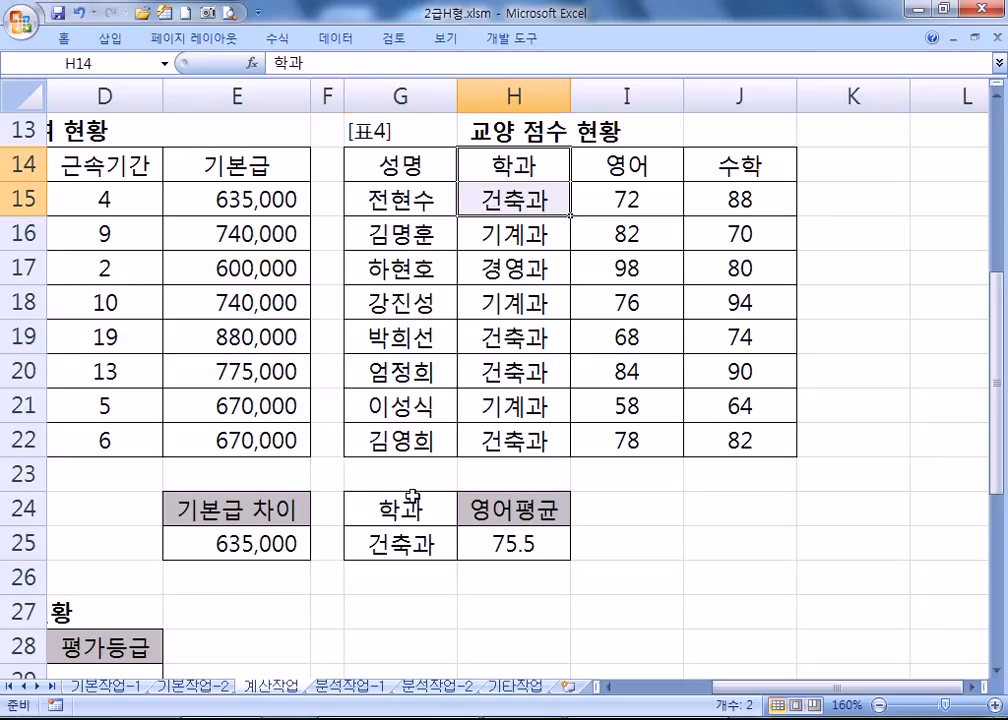
drag(400, 510, 441, 553)
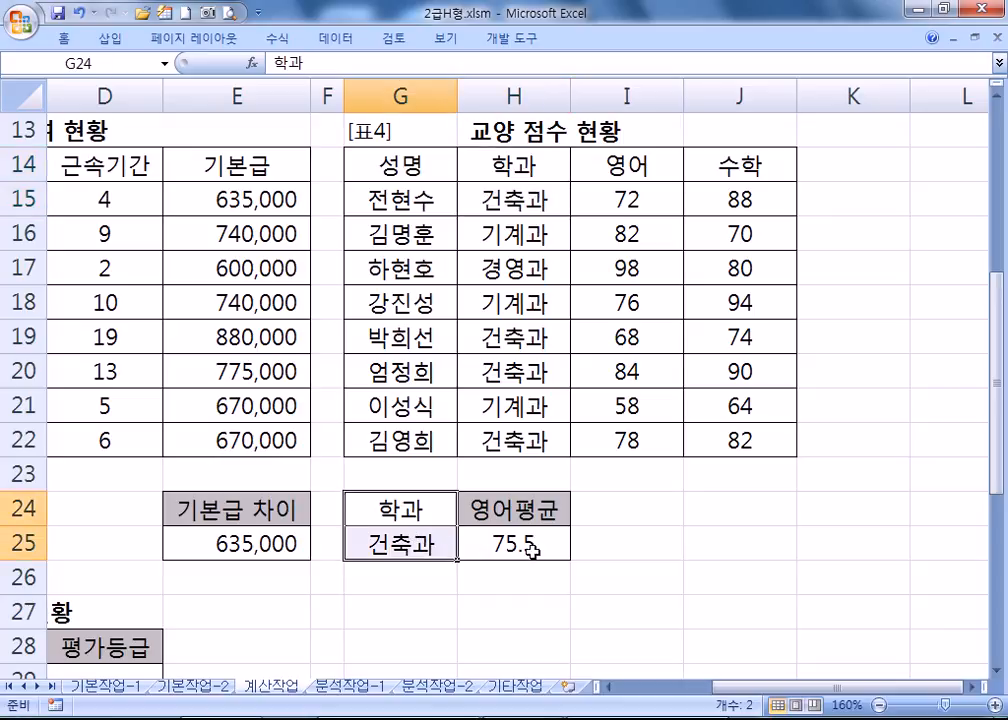
click(529, 541)
key(F2)
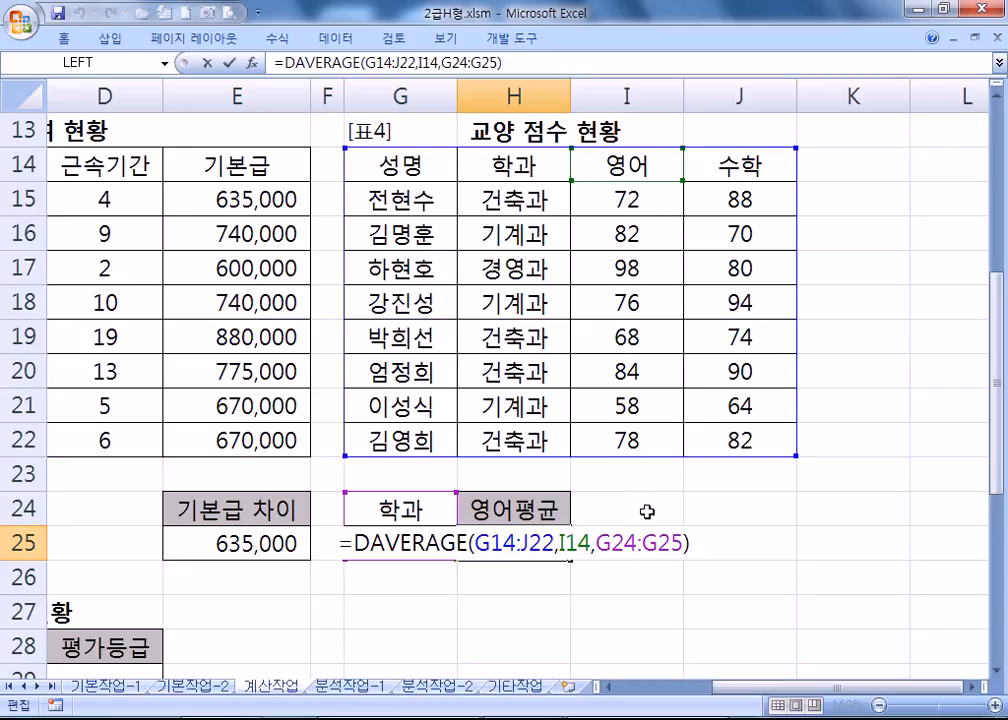
double_click(563, 541)
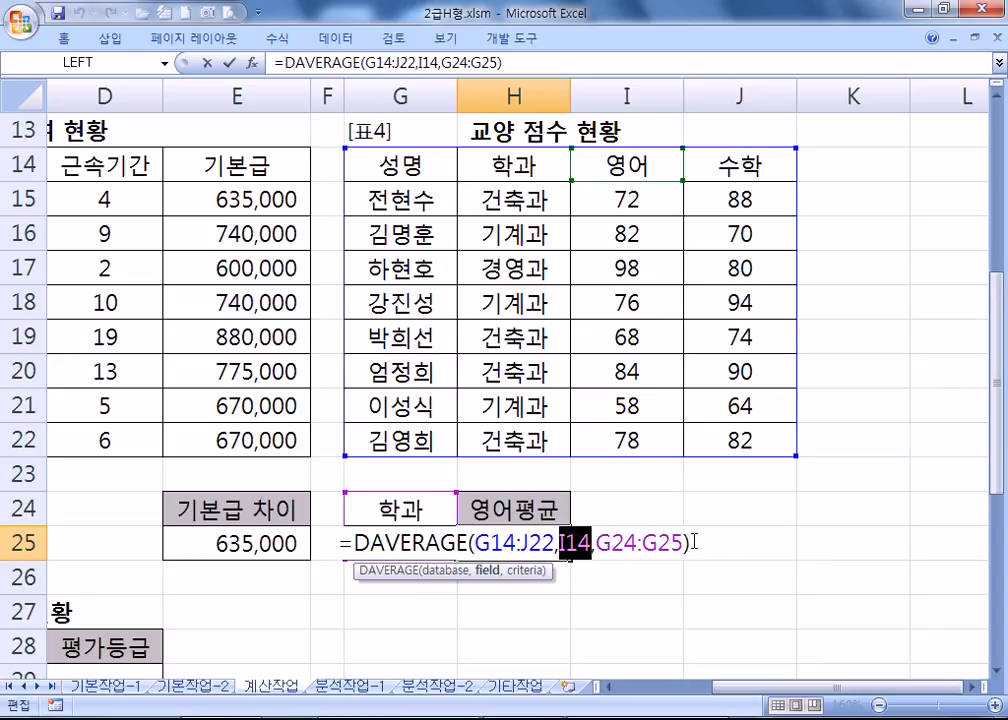
drag(704, 542, 371, 516)
key(alt+Tab)
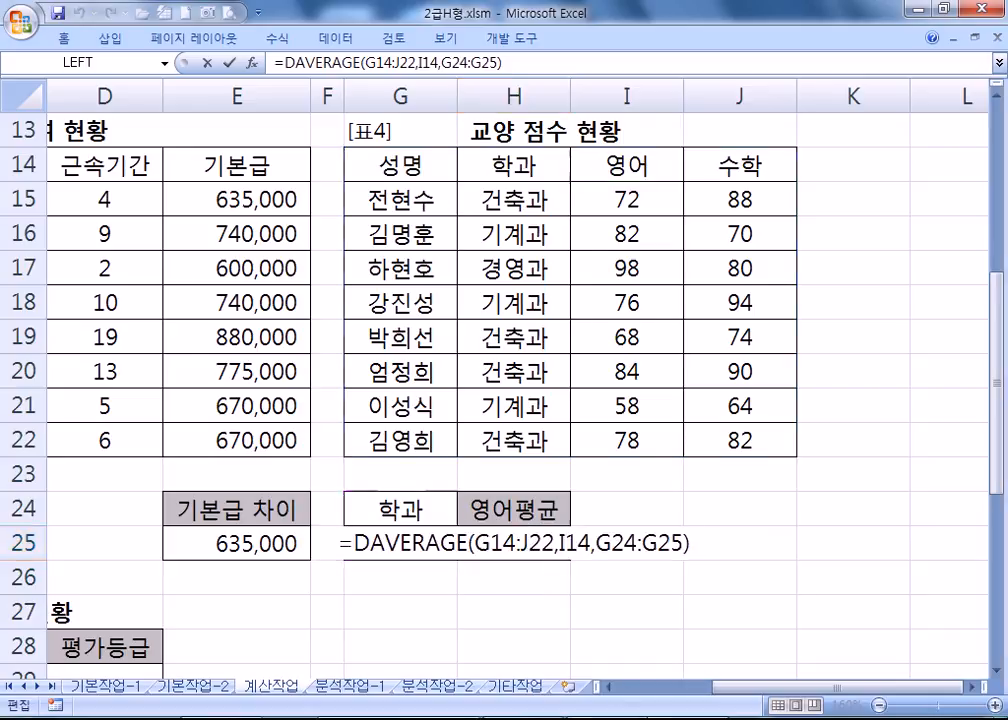
Paste the DAVERAGE formula twice, changing the second copy's field from I14 to 3.
key(Return)
key(ctrl+v)
scroll(254, 428, down, 2)
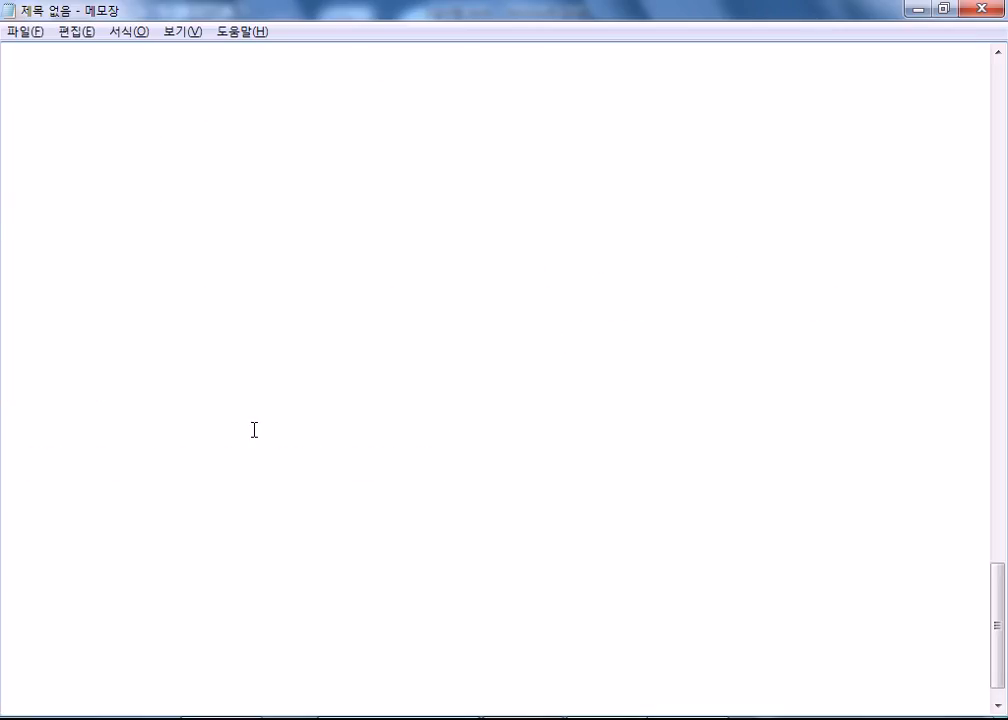
scroll(260, 407, up, 1)
key(Return)
key(ctrl+v)
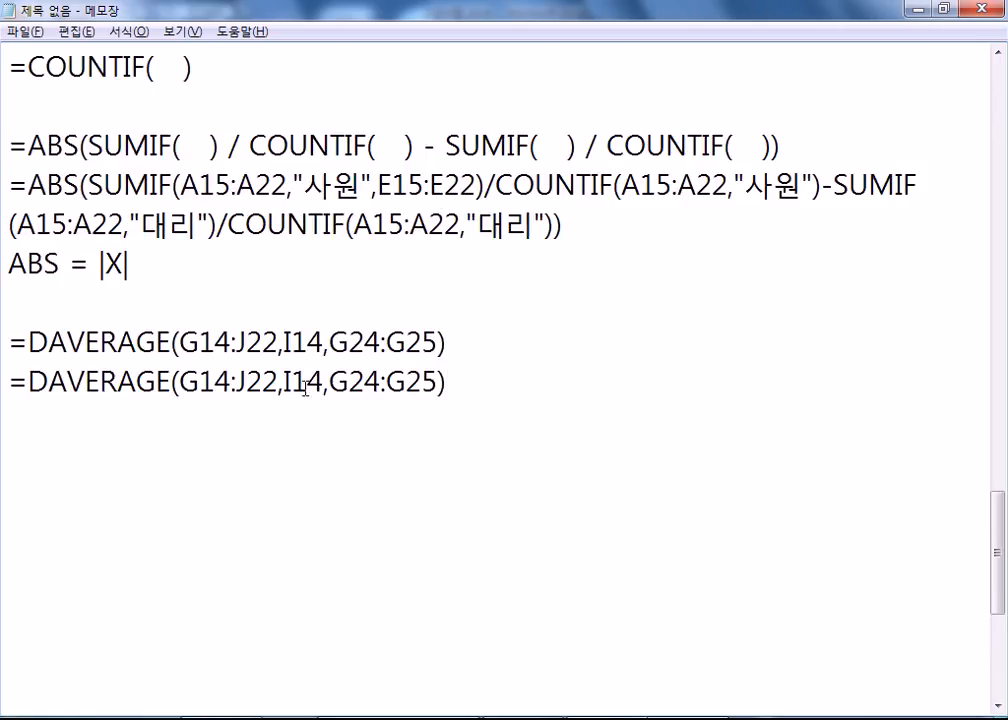
drag(284, 382, 322, 382)
text(43)
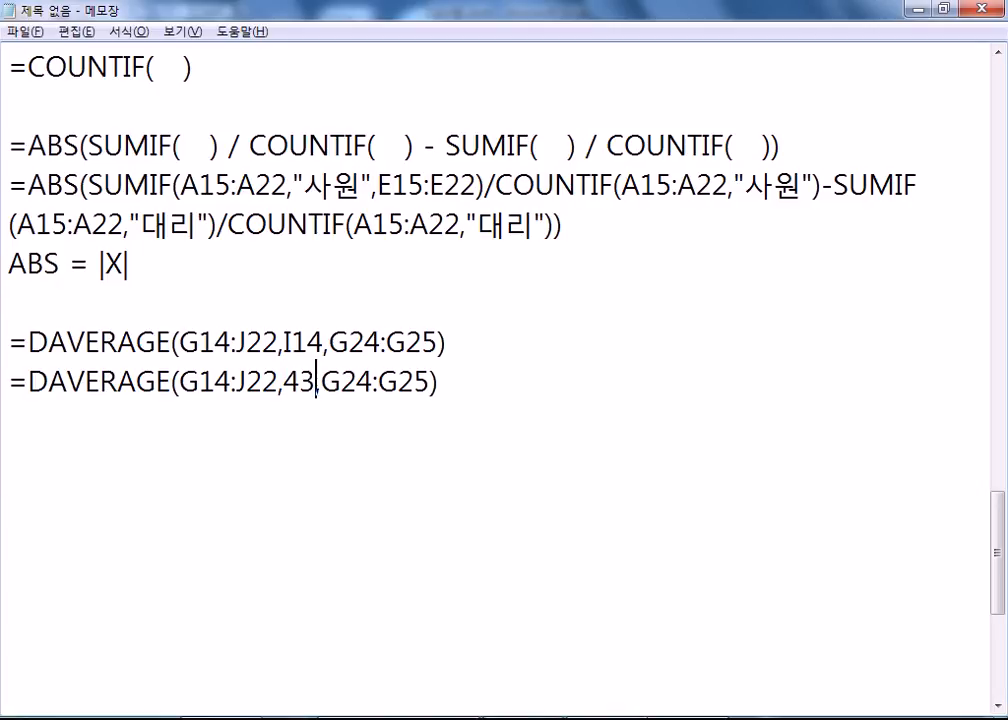
click(286, 381)
key(Delete)
key(shift+Right)
Paste a third copy using "영어" as the field instead of I14.
key(alt+Tab)
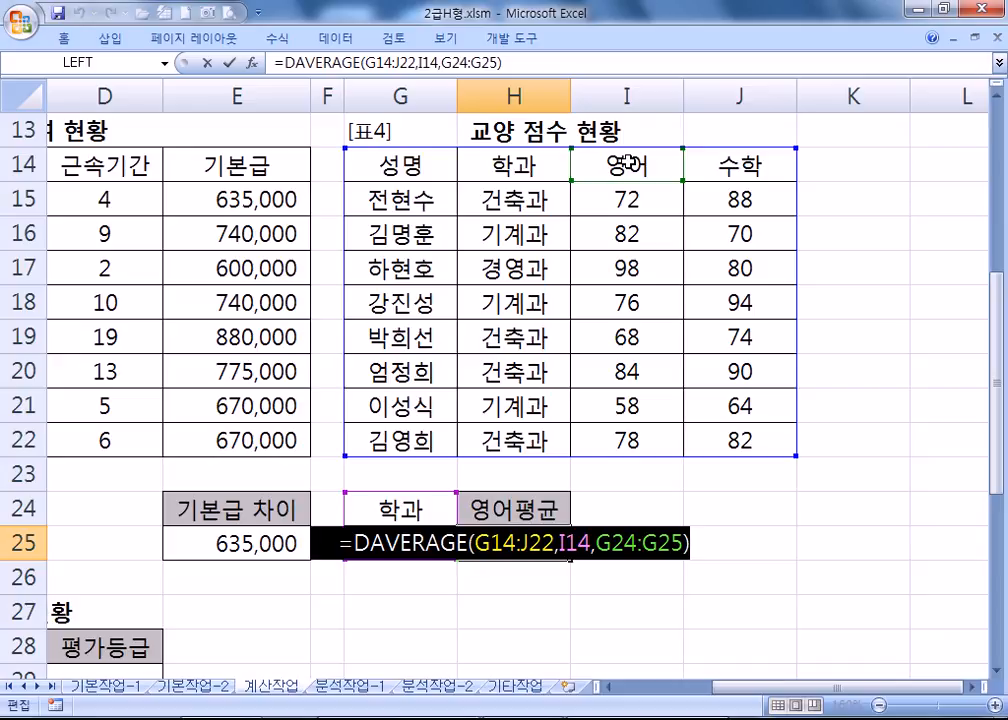
key(alt+Tab)
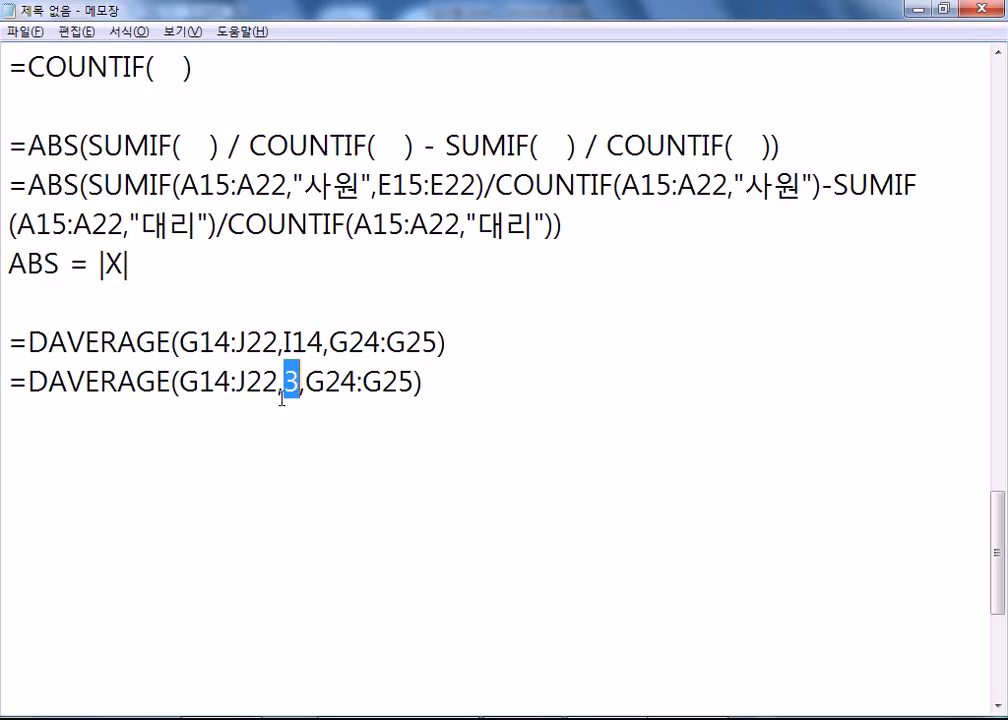
key(alt+Tab)
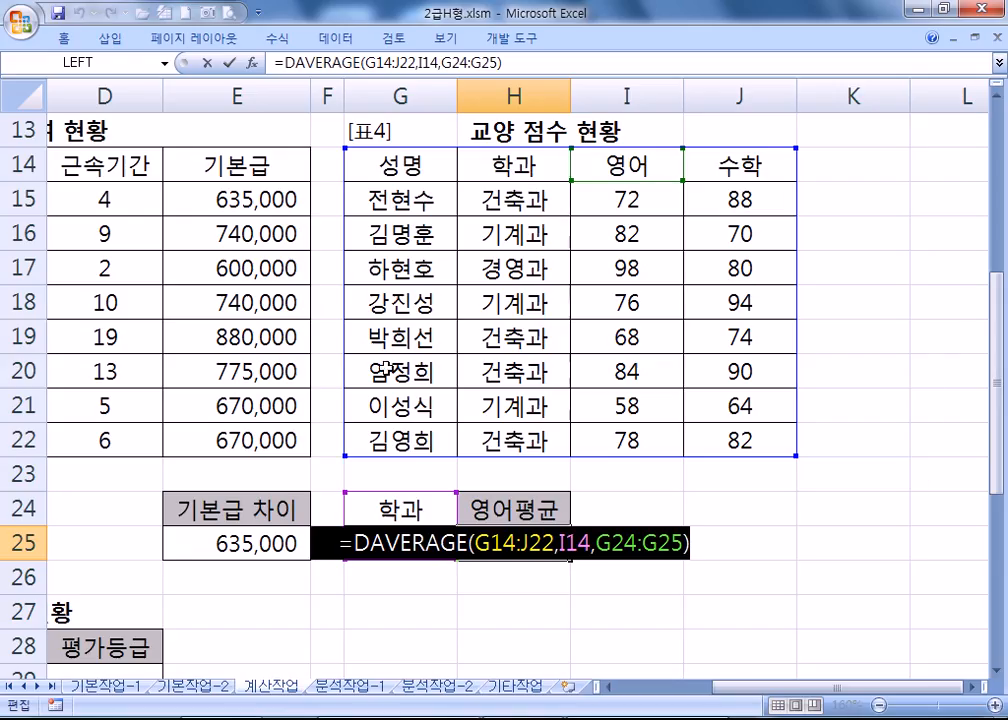
key(alt+Tab)
click(165, 428)
key(ctrl+v)
key(alt+Tab)
key(alt+Tab)
click(291, 421)
drag(286, 421, 322, 421)
text("영어")
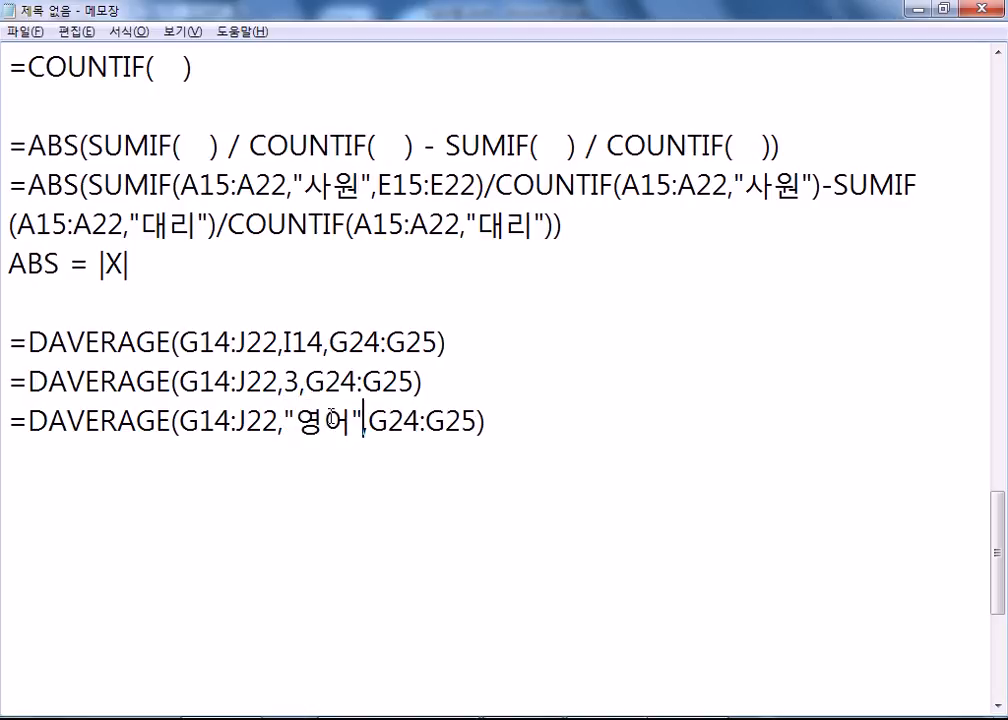
Add blank lines below the DAVERAGE lines, then commit H25's formula in Excel.
key(alt+Tab)
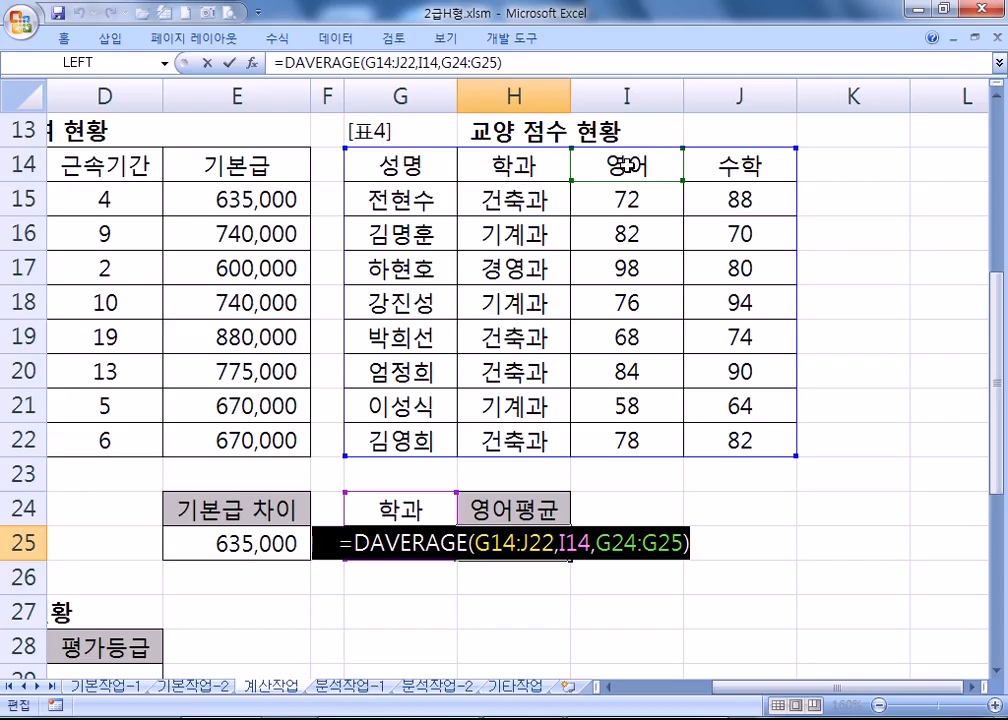
key(alt+Tab)
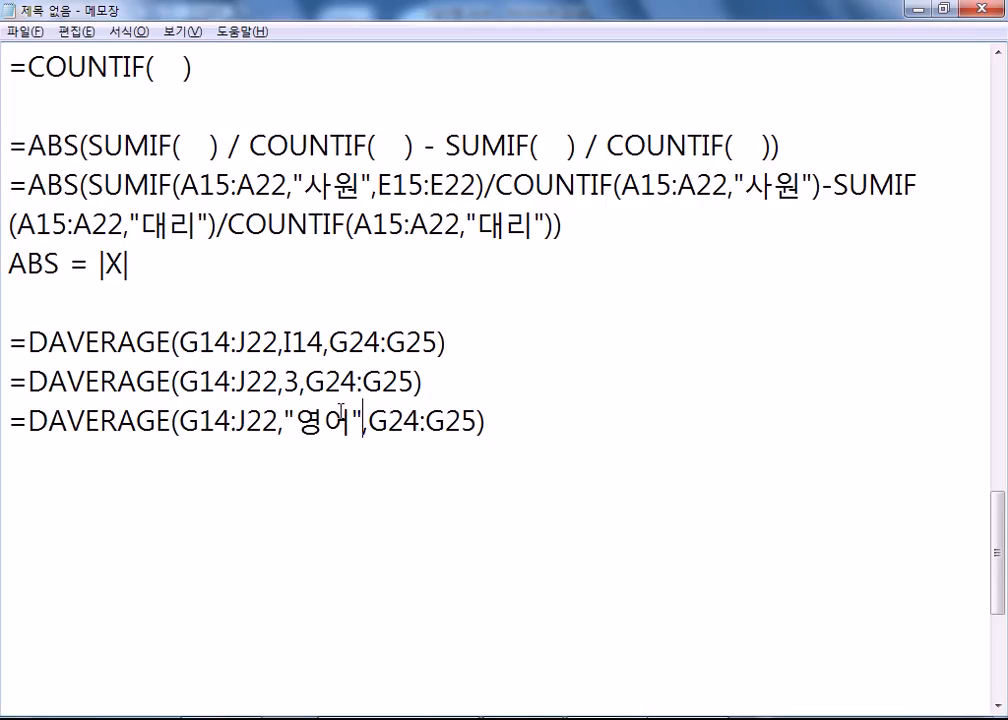
click(72, 466)
key(Return)
key(Return)
key(Return)
key(Return)
key(Return)
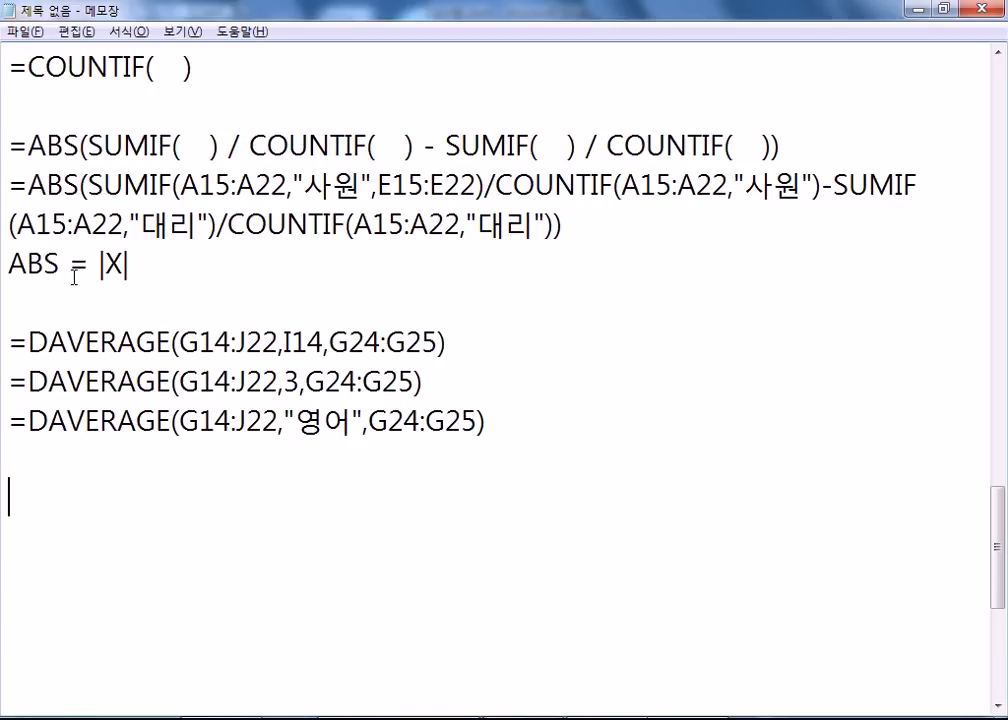
click(998, 705)
click(998, 705)
click(25, 414)
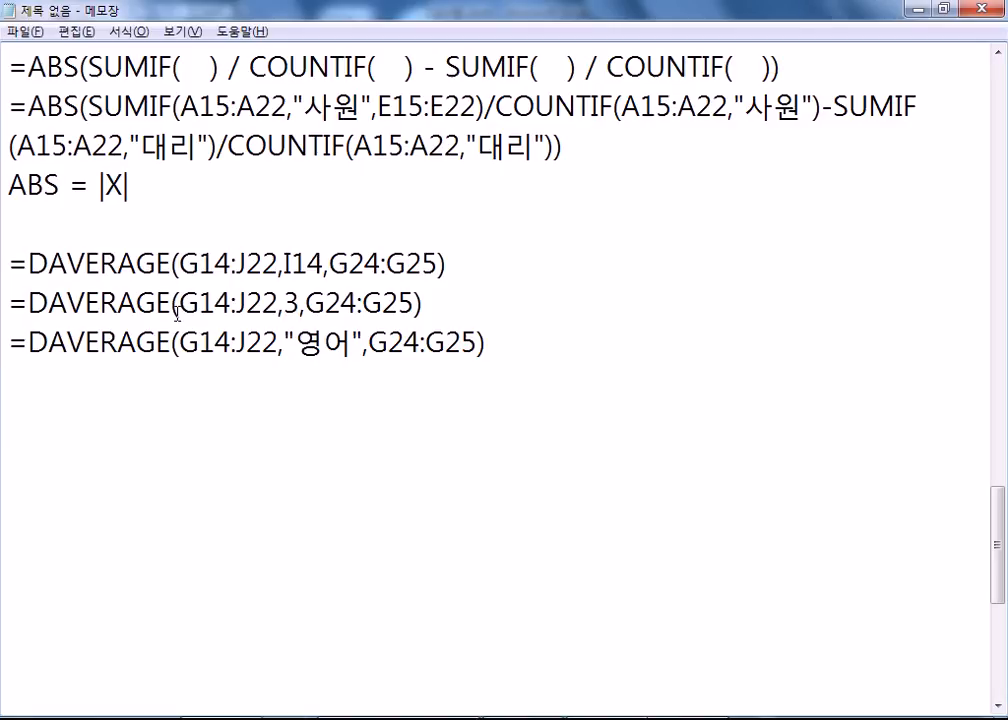
key(alt+Tab)
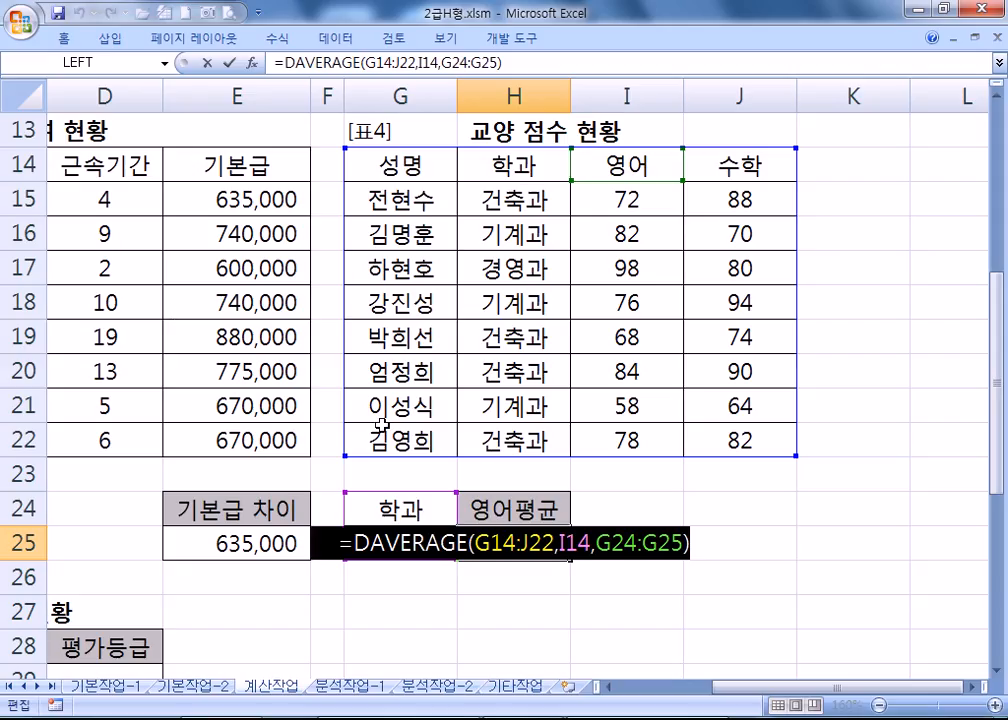
key(ctrl+Return)
Scroll to 표5 and compare C29's grade 4 with the 등급표, where threshold 1 maps to A.
key(Home)
scroll(385, 423, down, 4)
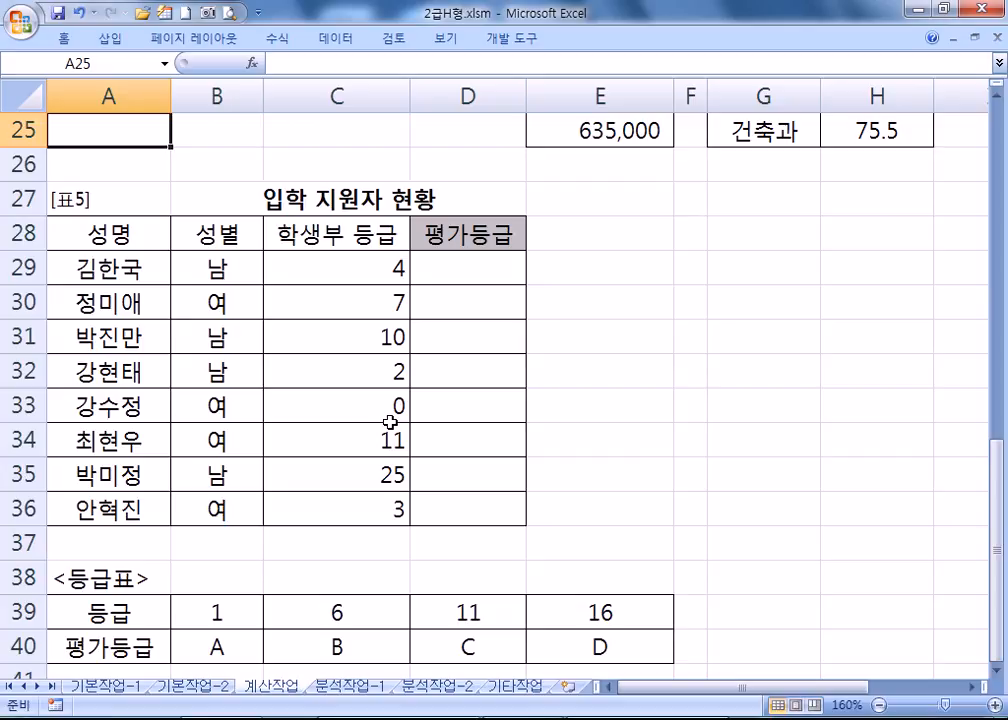
scroll(392, 421, down, 1)
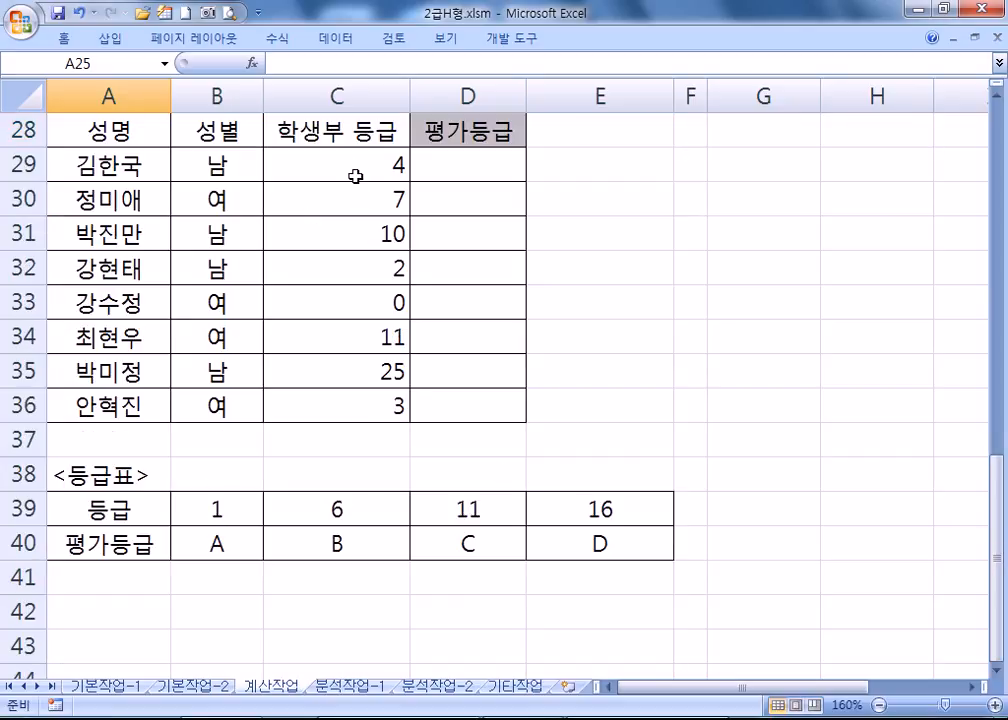
scroll(375, 170, down, 1)
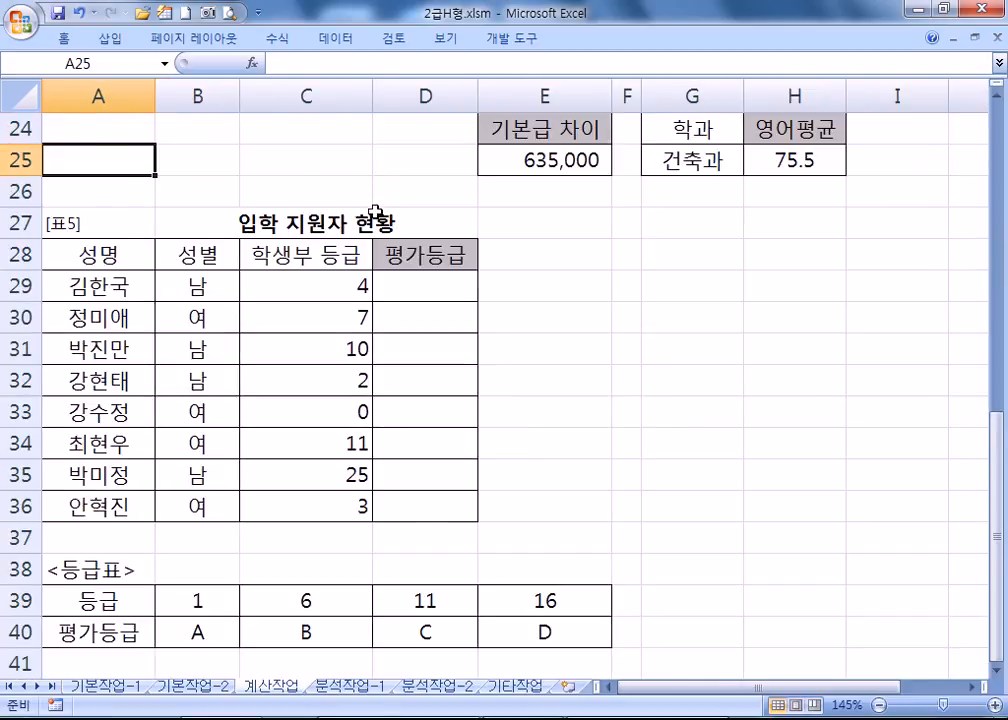
scroll(376, 205, down, 1)
click(292, 194)
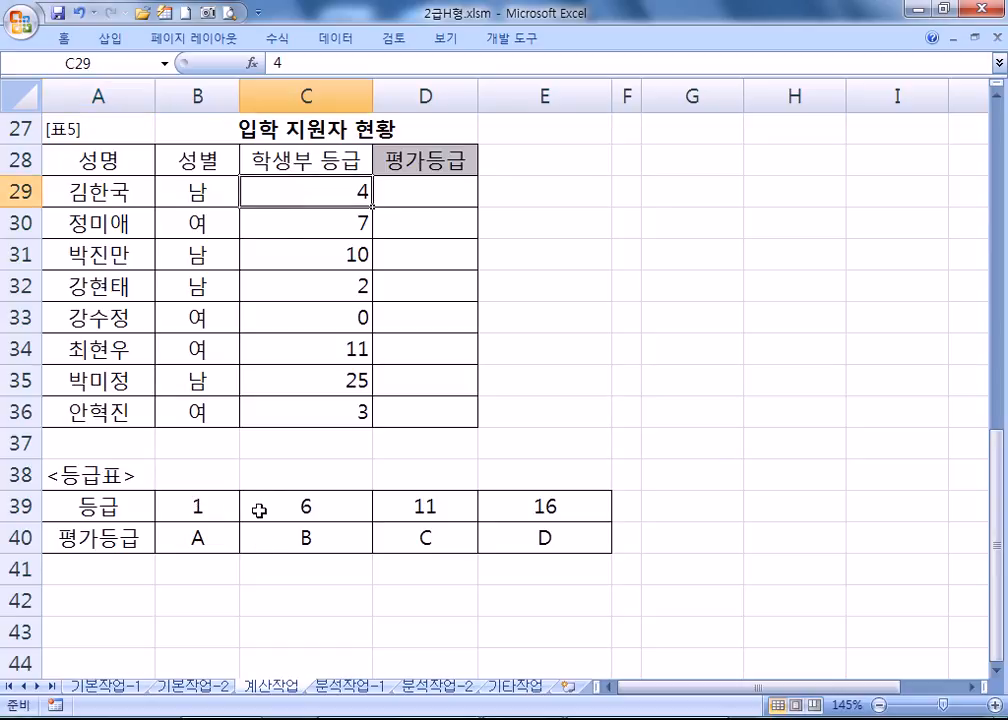
click(207, 506)
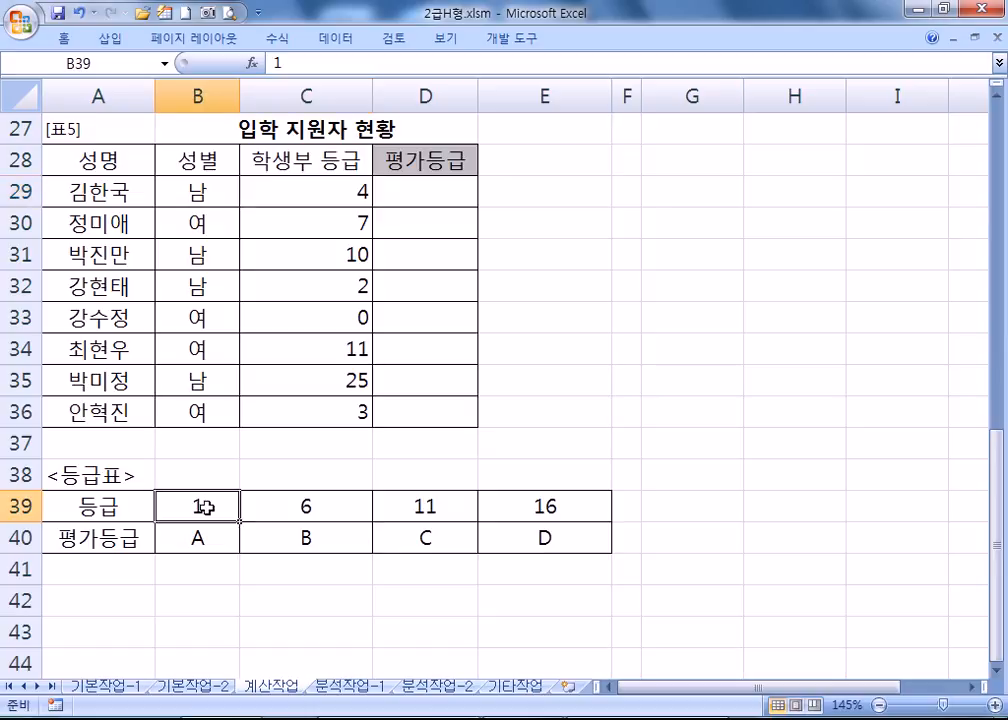
click(279, 507)
click(194, 530)
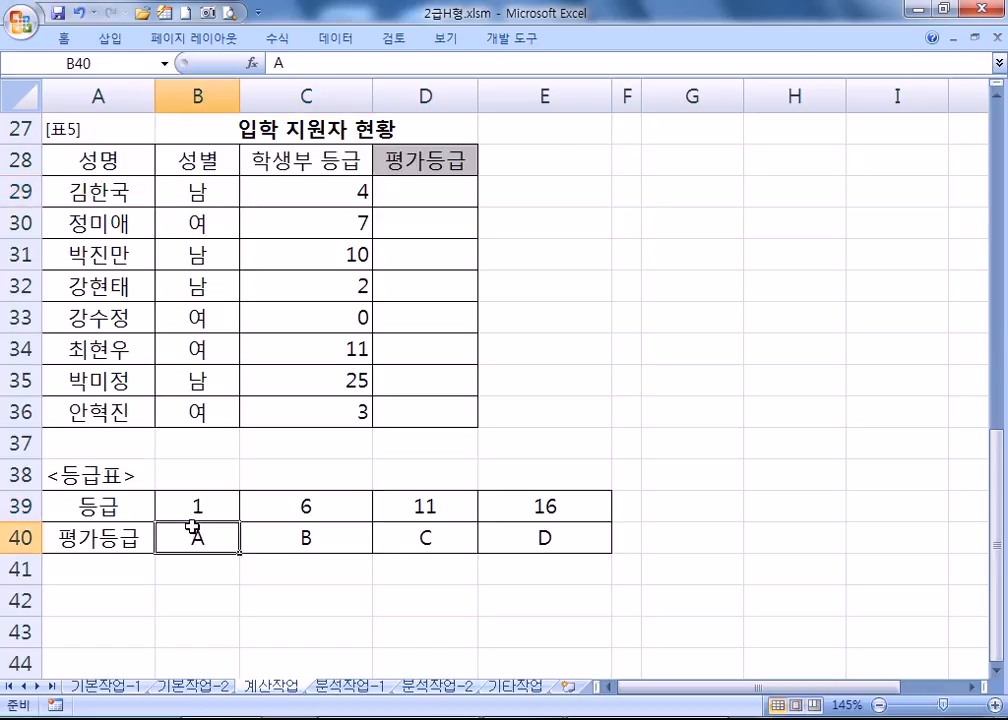
Trace C29's grade 4 across the 등급표 thresholds 1, 6, 11, 16 and their grades B and C.
click(334, 186)
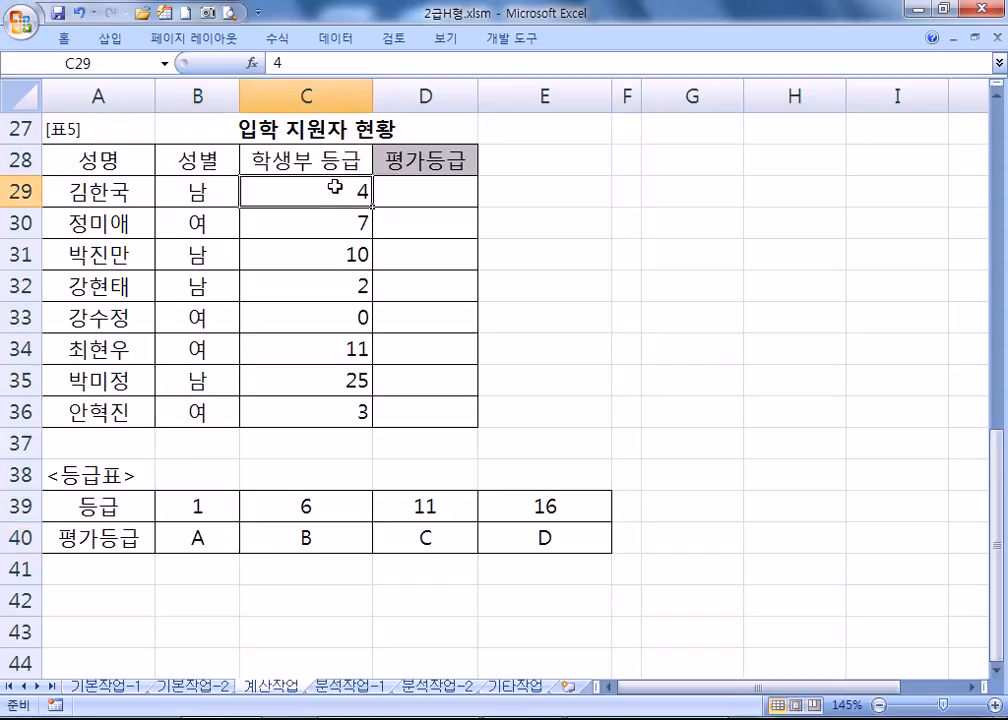
click(205, 509)
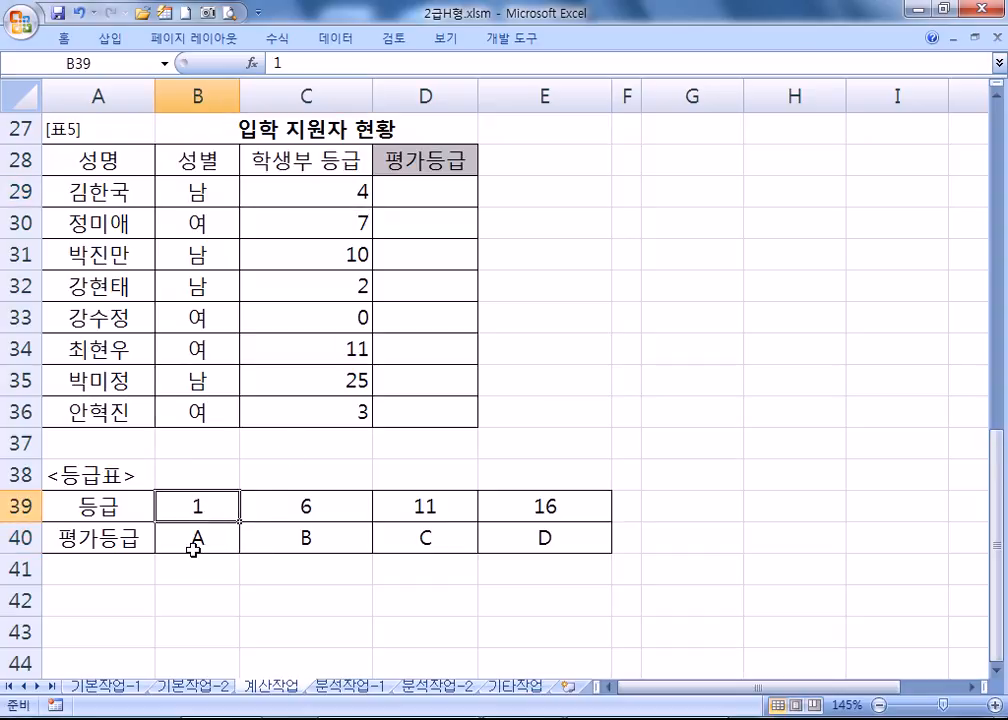
click(335, 503)
click(425, 511)
click(320, 510)
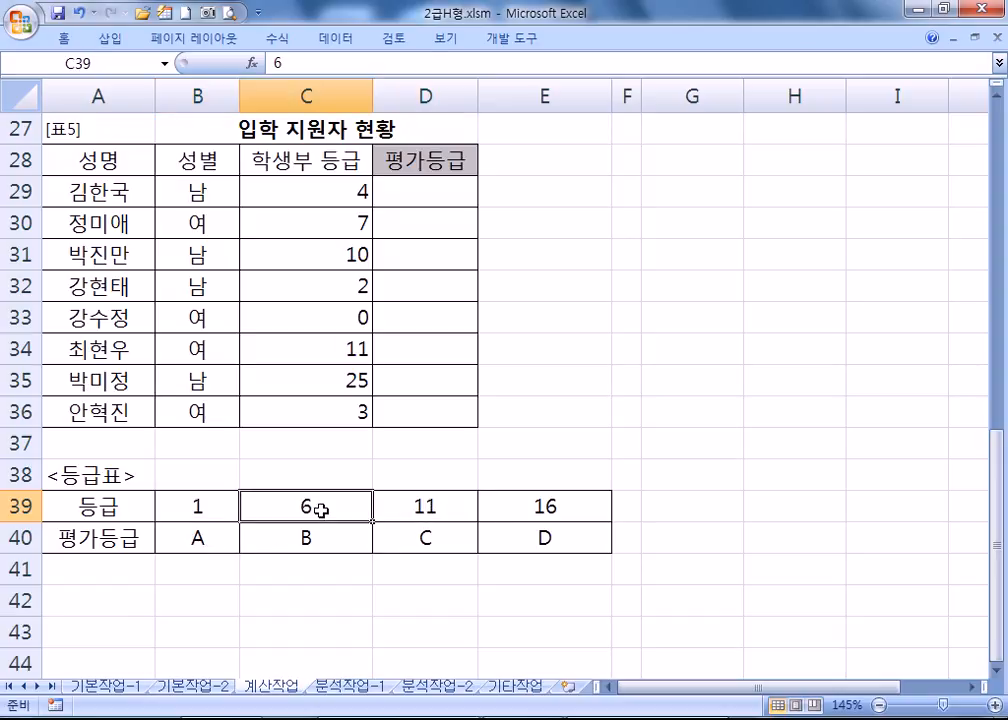
click(326, 537)
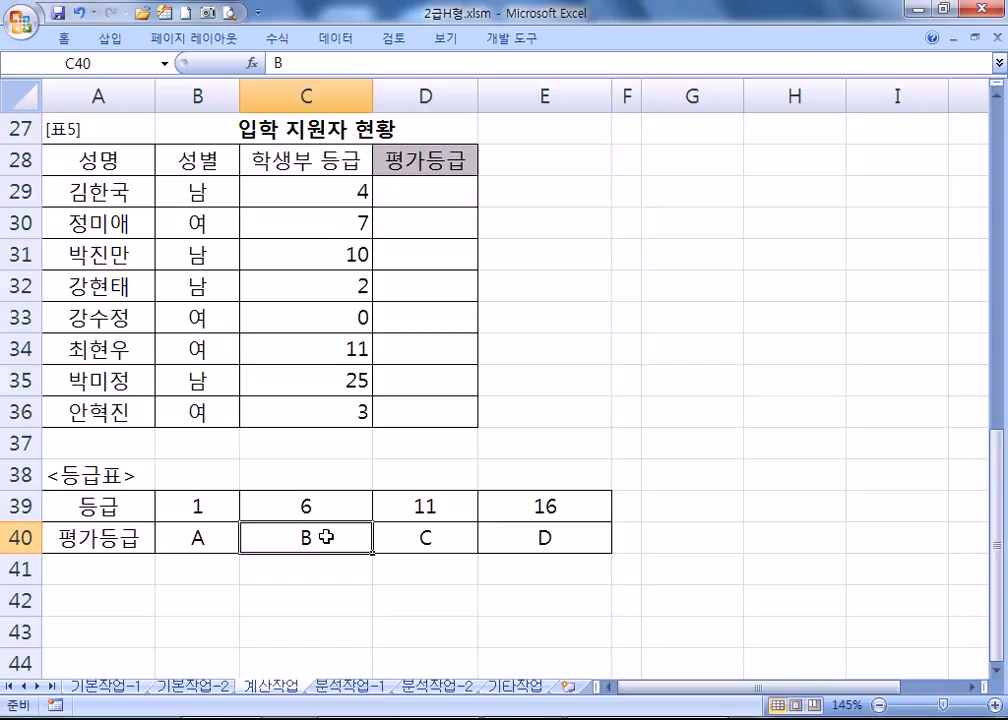
click(427, 505)
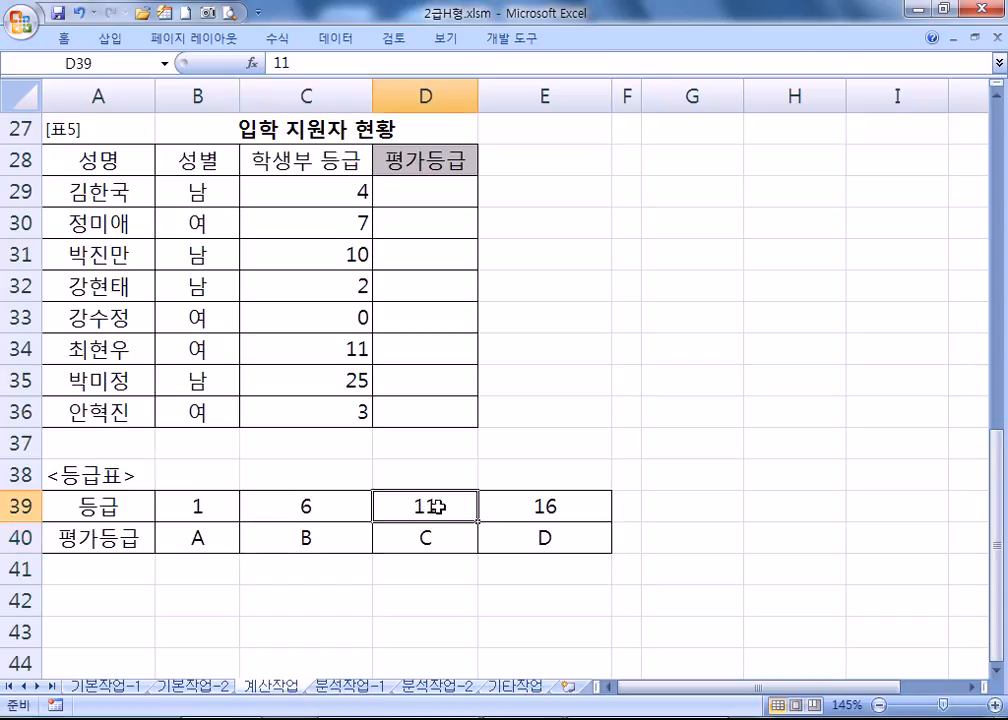
click(450, 536)
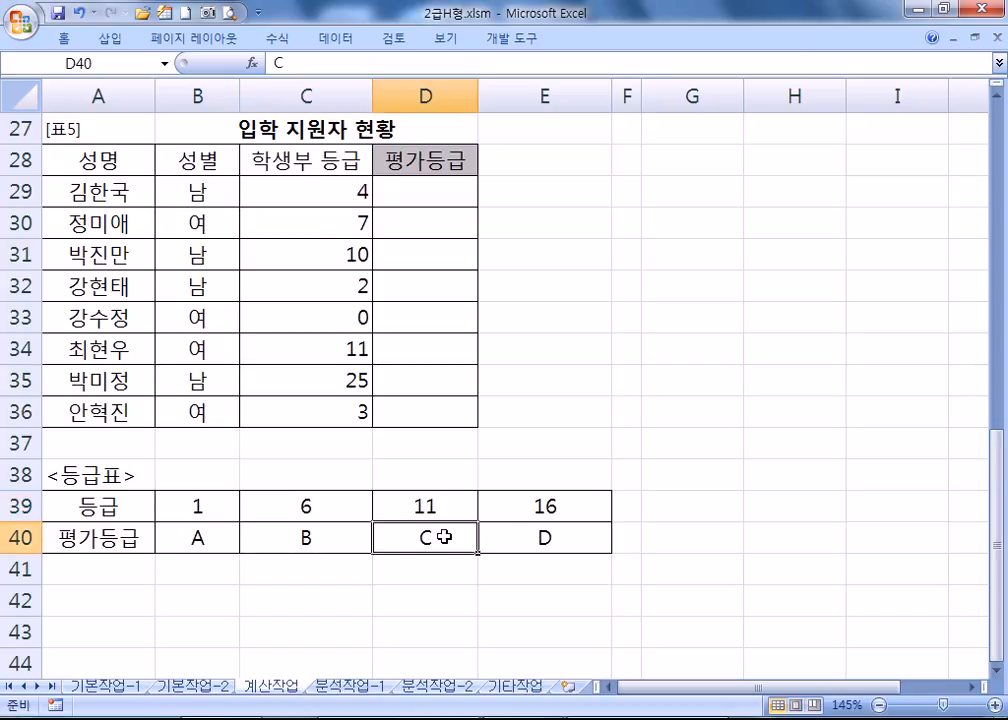
click(549, 507)
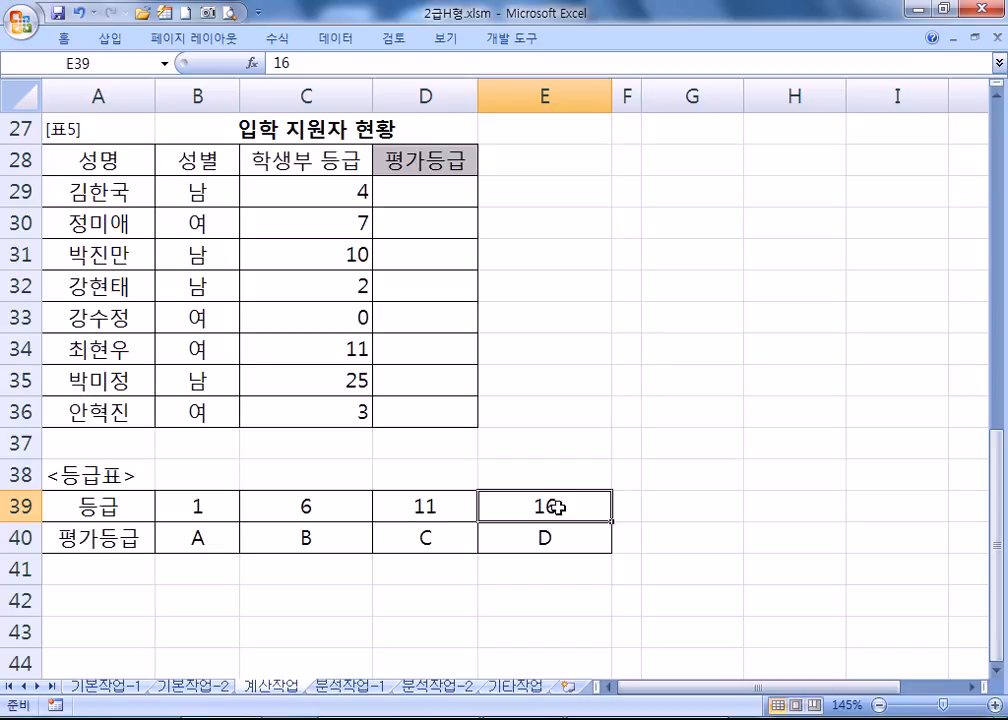
Check C33's grade 0 against the thresholds, then select the 등급표 range B39:E40.
click(352, 318)
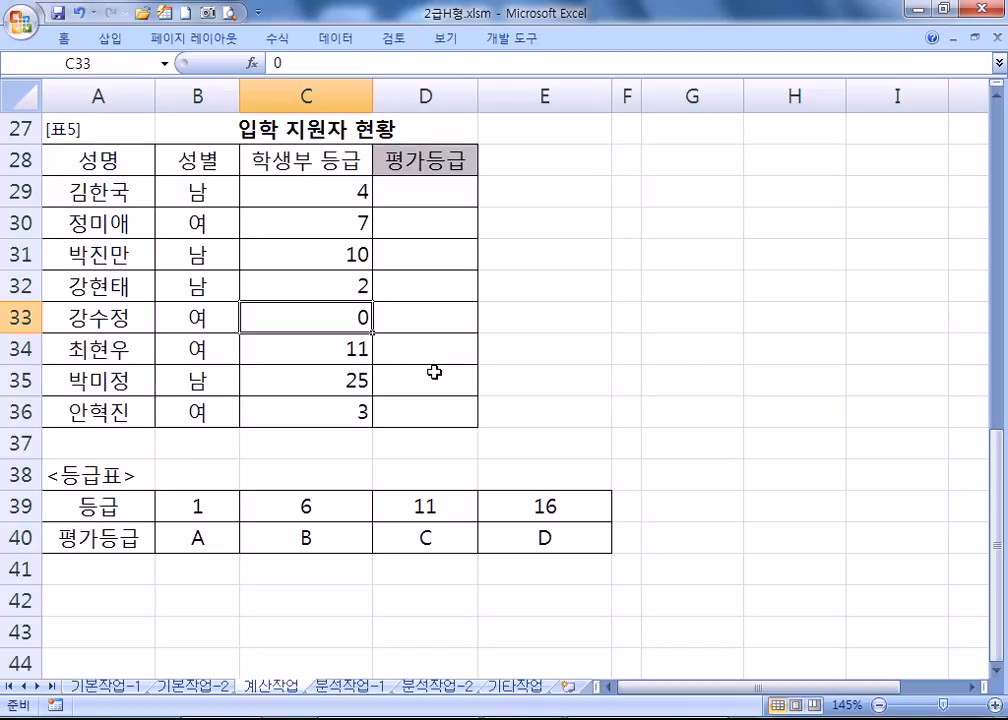
click(198, 508)
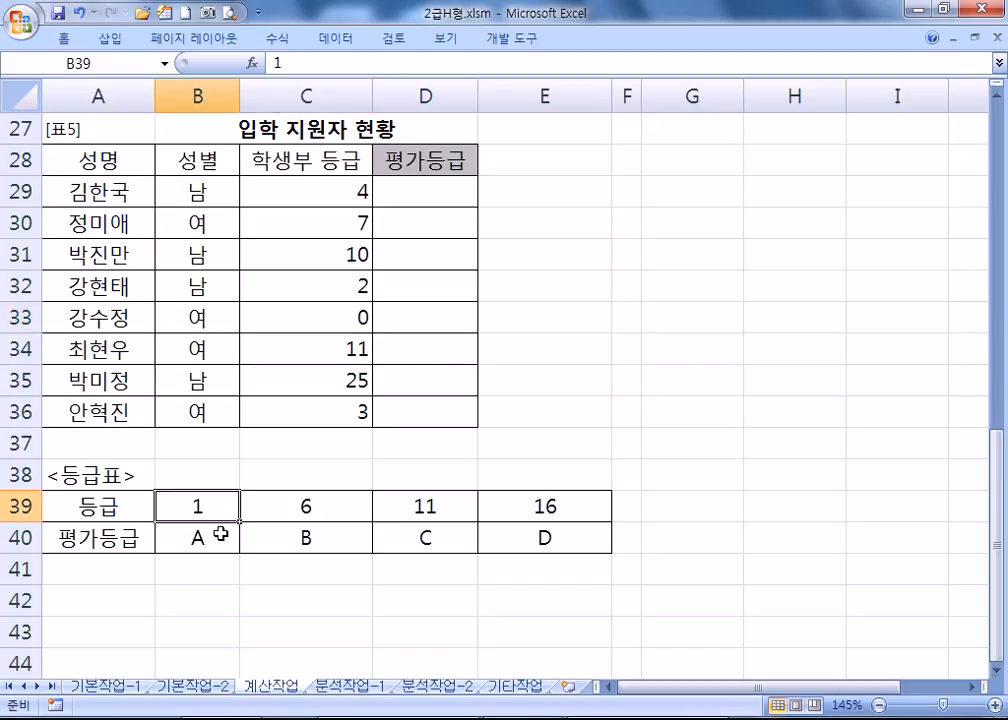
click(310, 506)
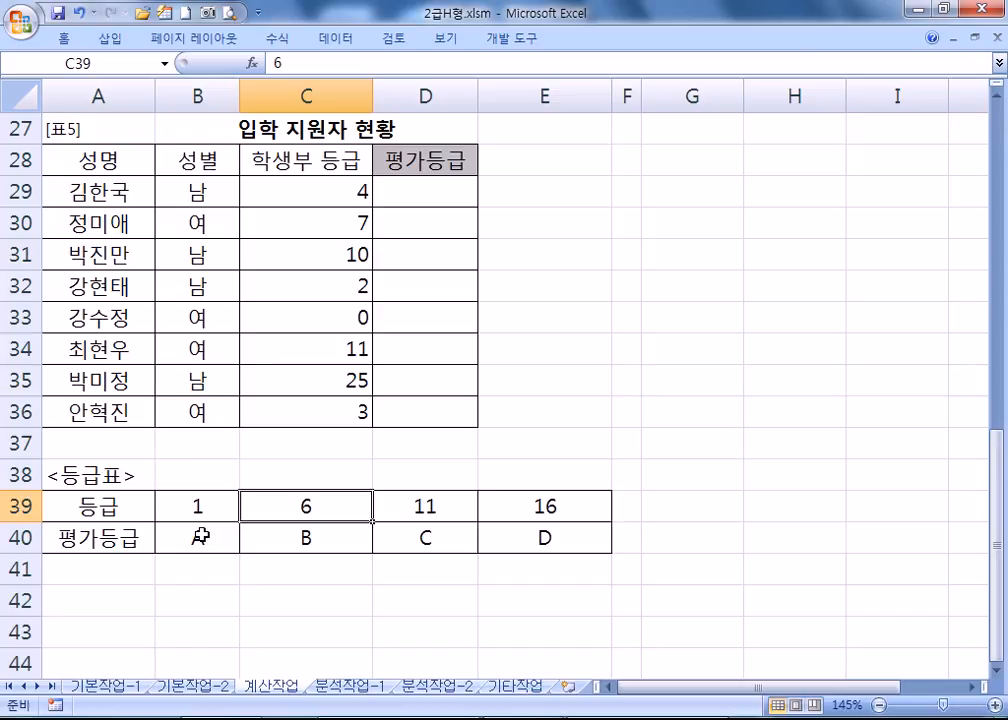
click(520, 502)
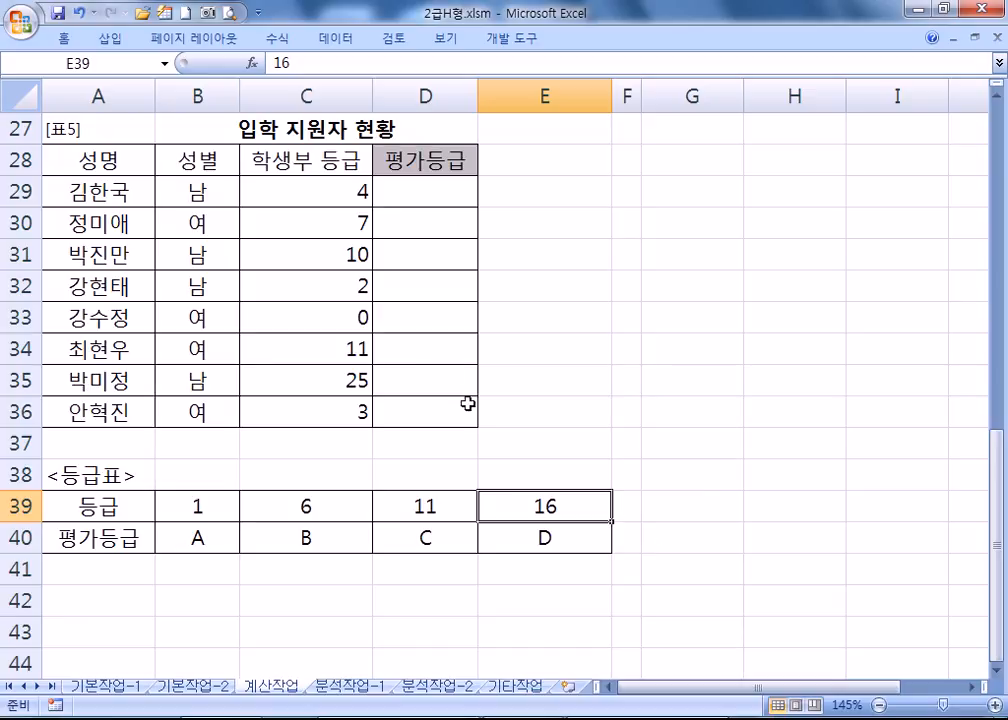
click(355, 322)
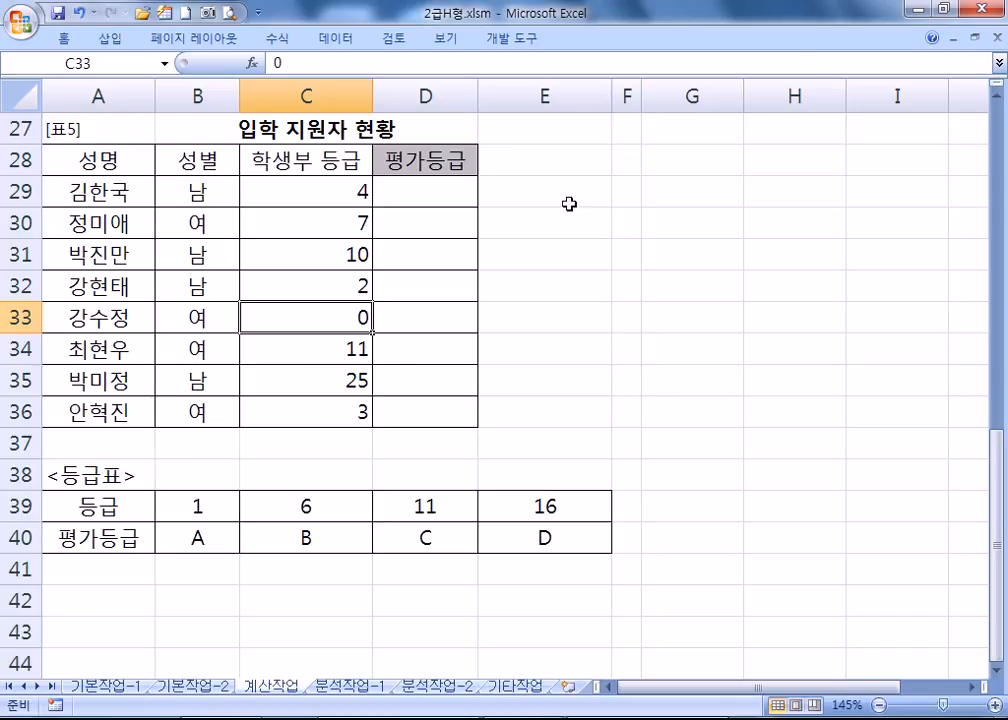
drag(164, 503, 564, 540)
Start an HLOOKUP in E29 using C29, the absolute table $B$39:$E$40 and row 2.
click(535, 192)
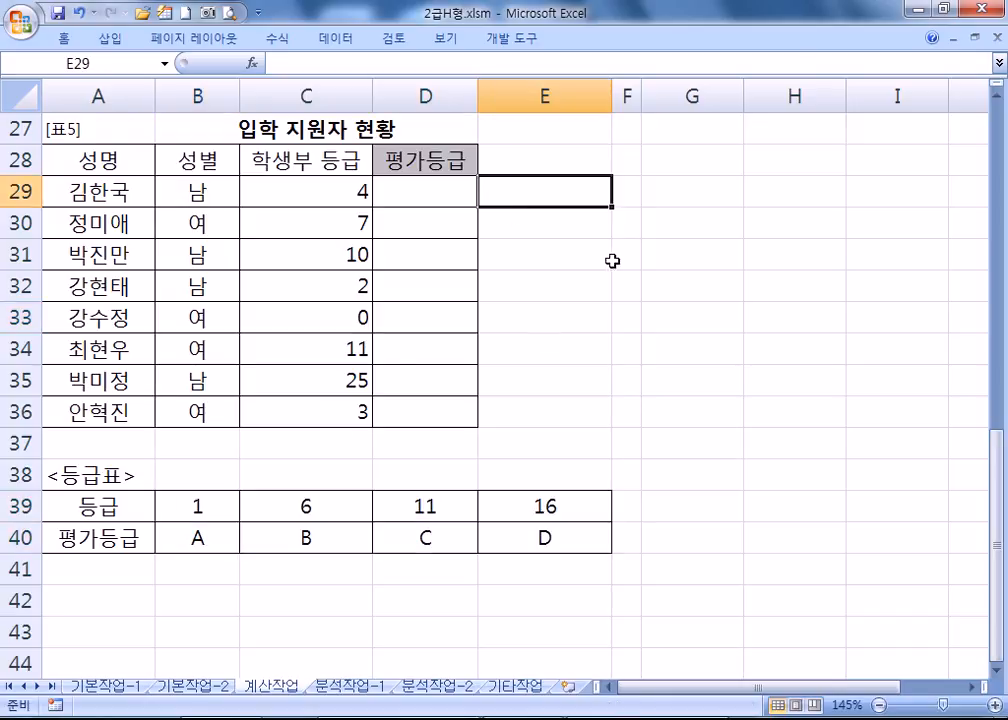
text(=HLO)
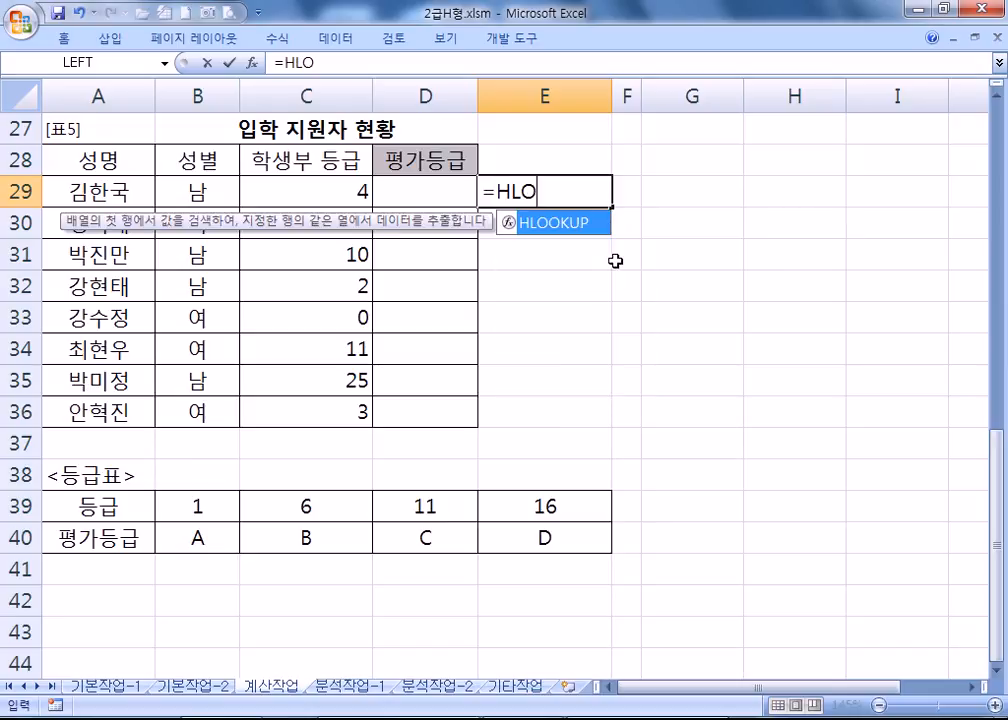
key(Tab)
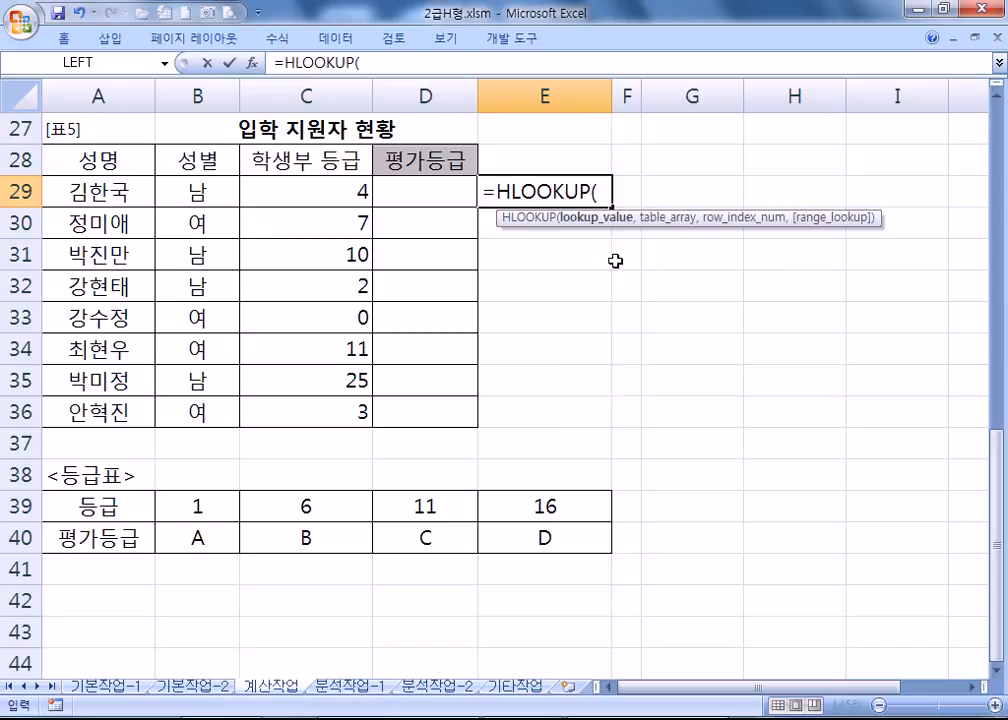
click(325, 186)
text(,)
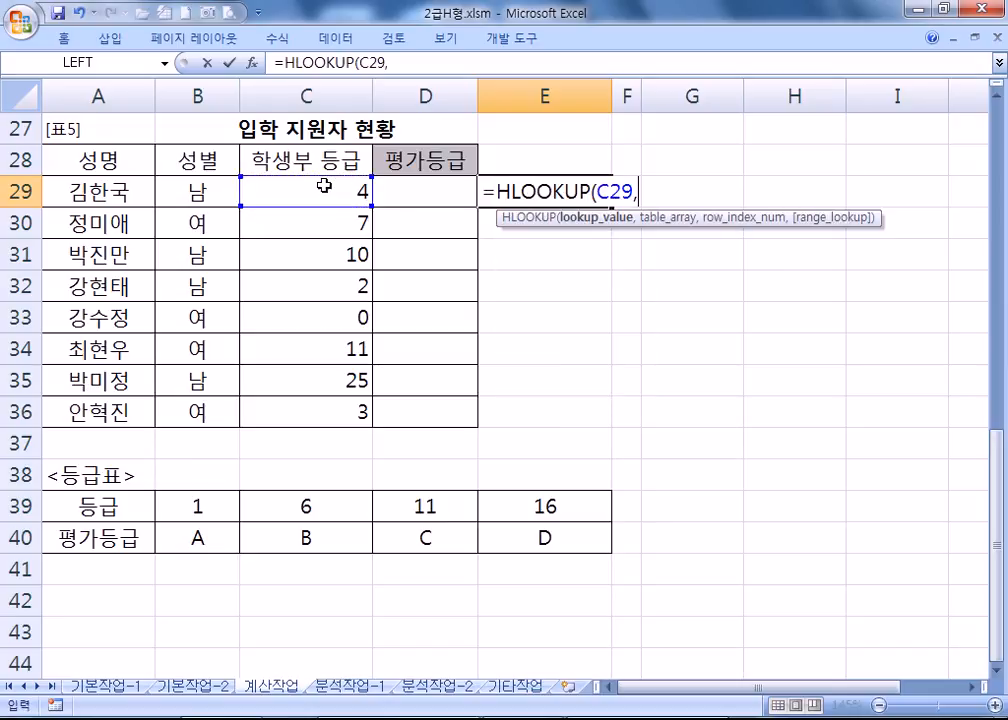
drag(197, 506, 580, 541)
key(F4)
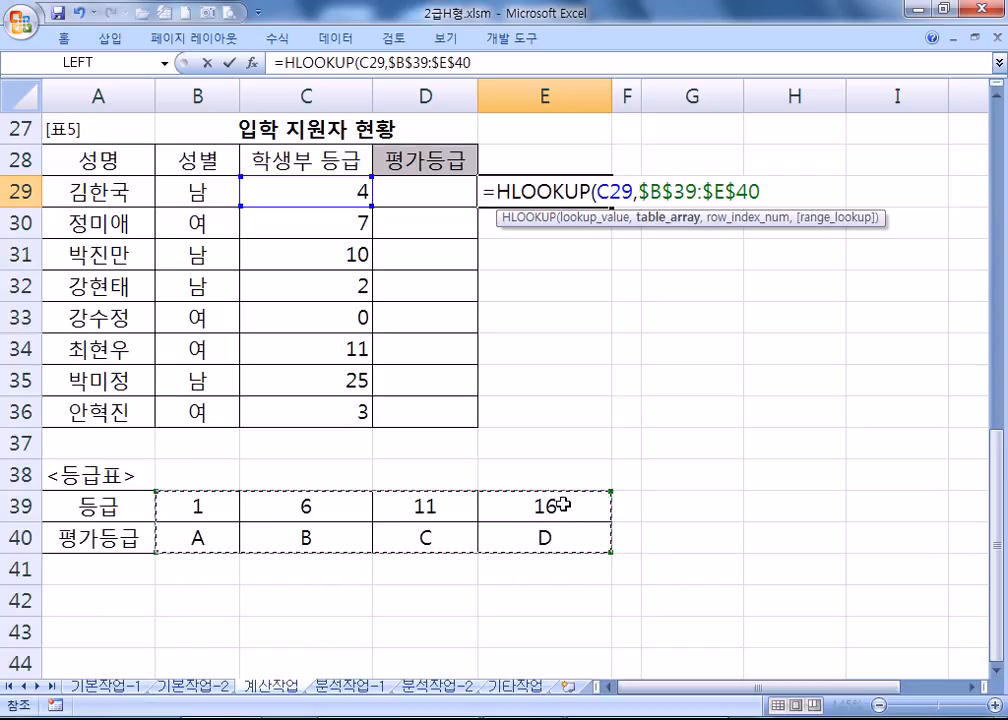
text(,2,)
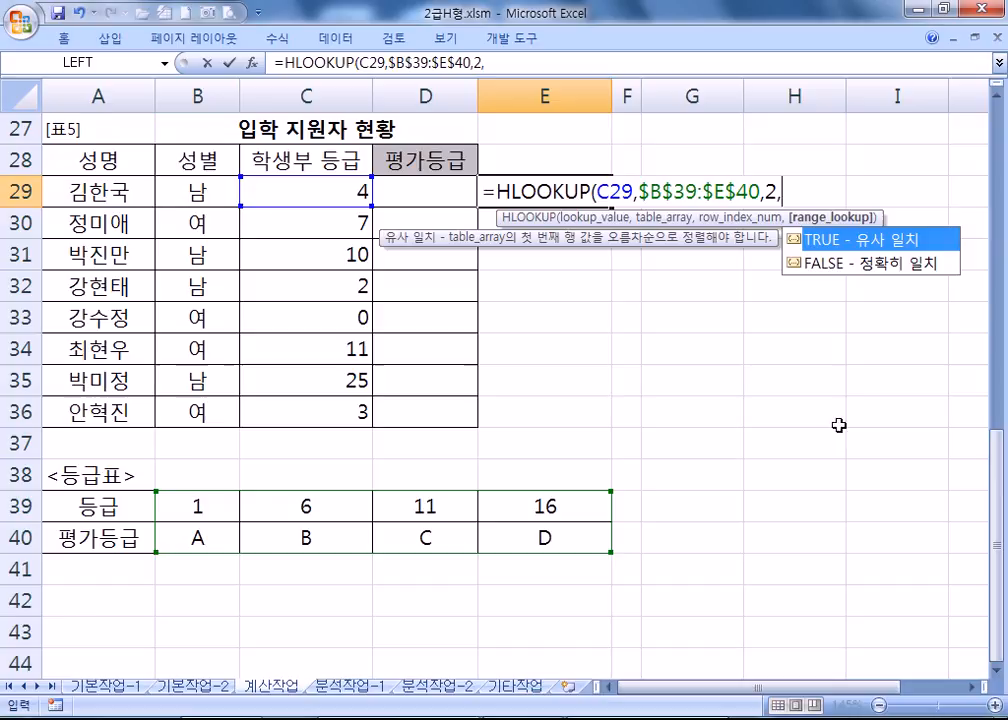
Use approximate match 1, commit the formula and fill it down to E36.
click(868, 265)
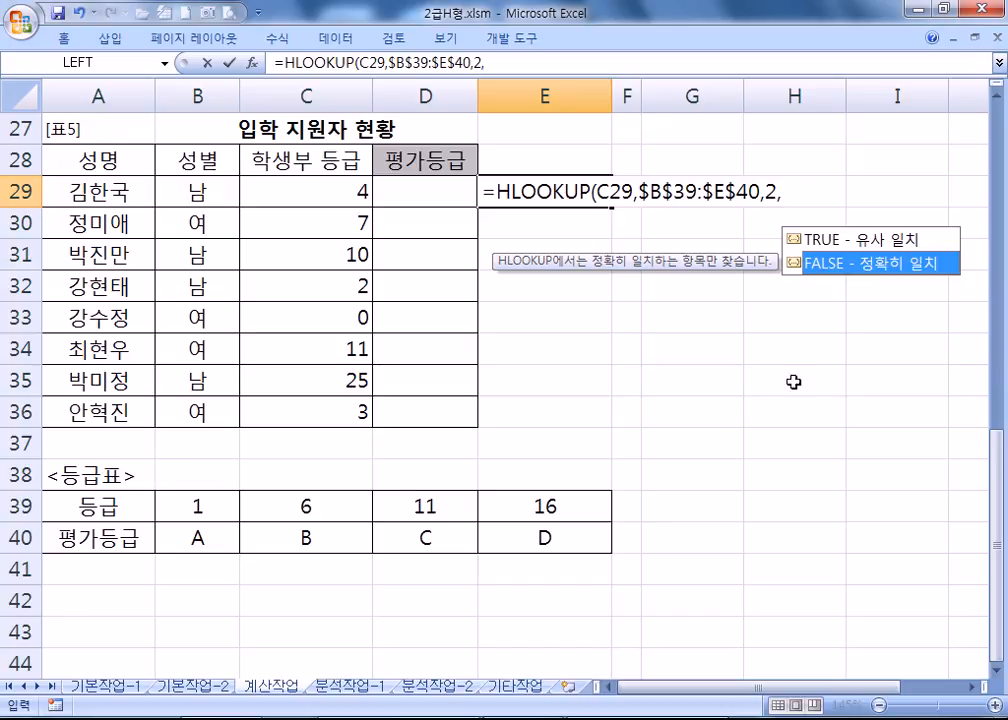
click(832, 239)
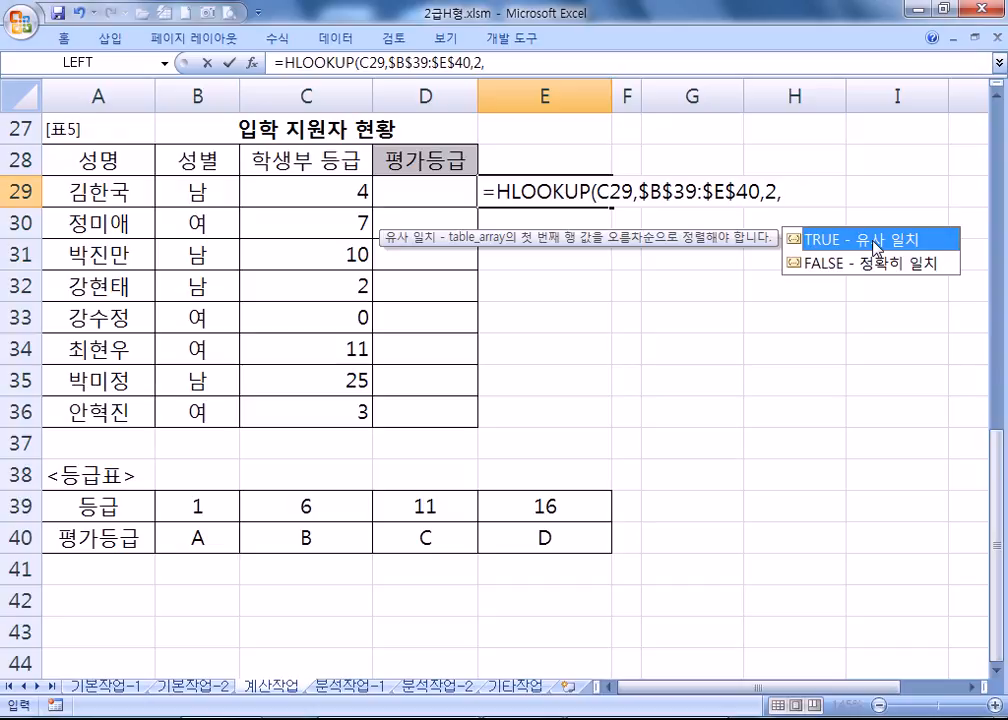
text(1)
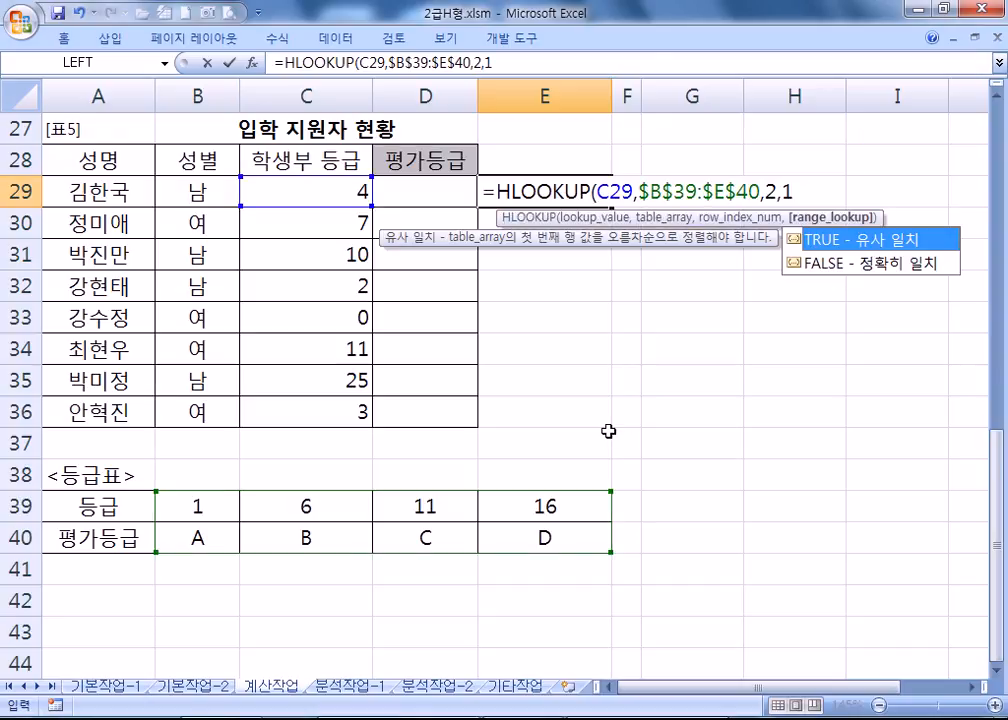
key(Return)
click(522, 187)
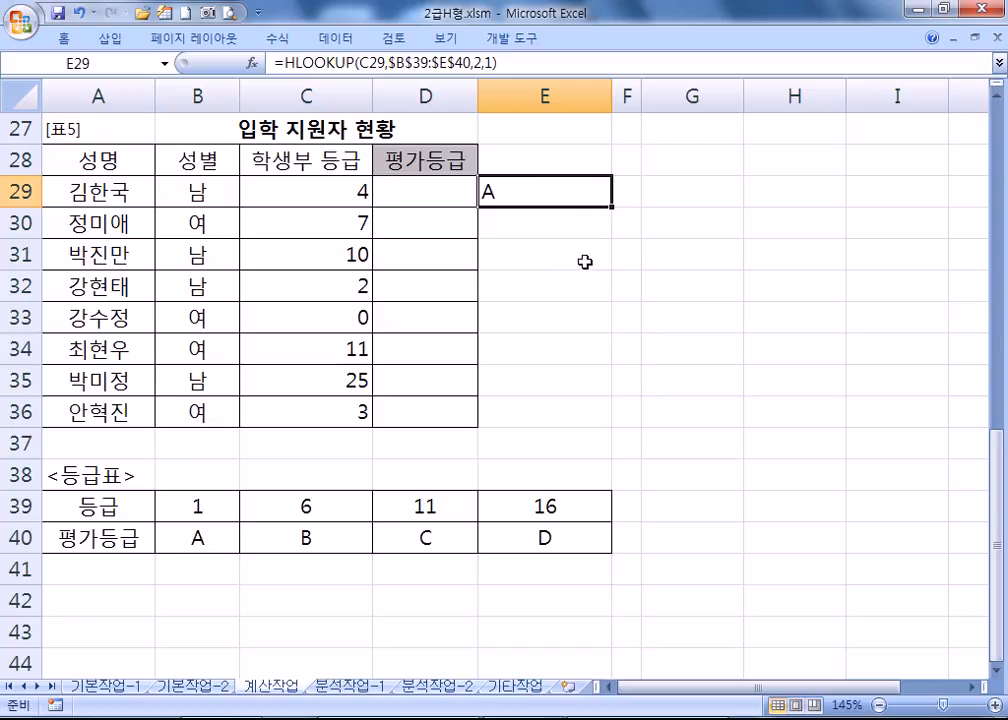
drag(611, 207, 600, 423)
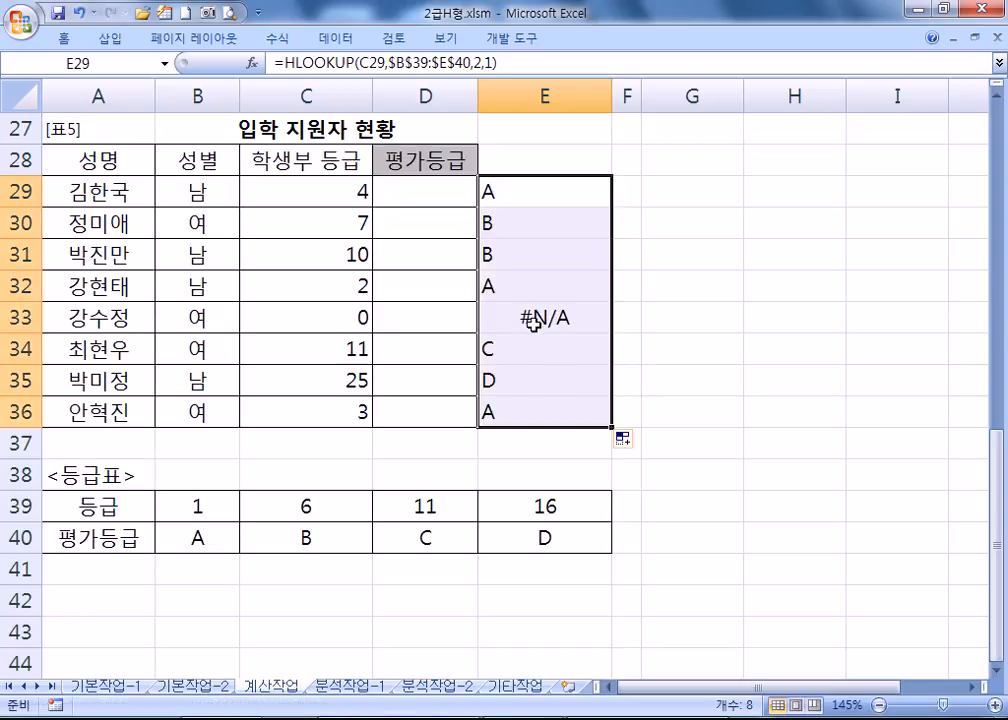
Trace E33's #N/A to the grade 0 in C33, then open E29's formula for editing.
click(531, 322)
click(316, 327)
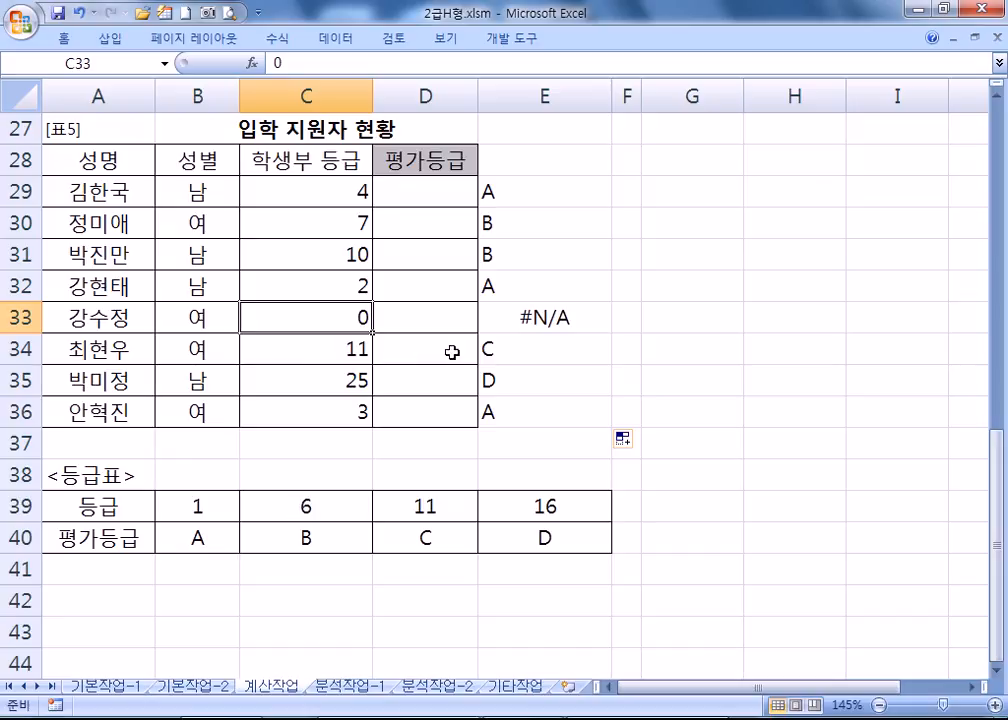
click(526, 322)
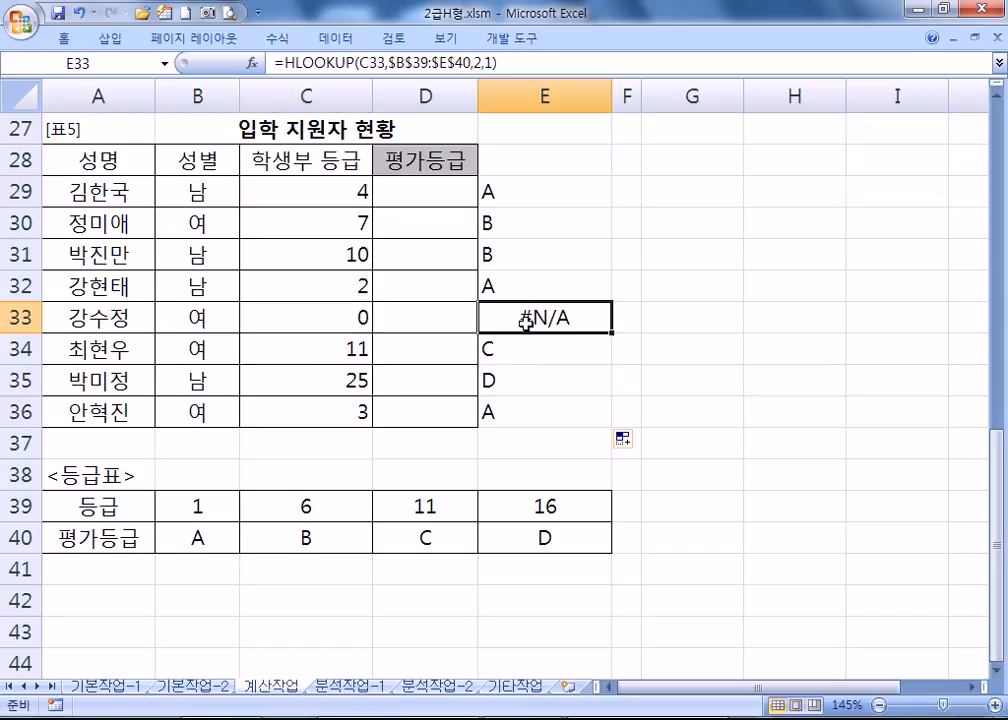
click(495, 200)
key(F2)
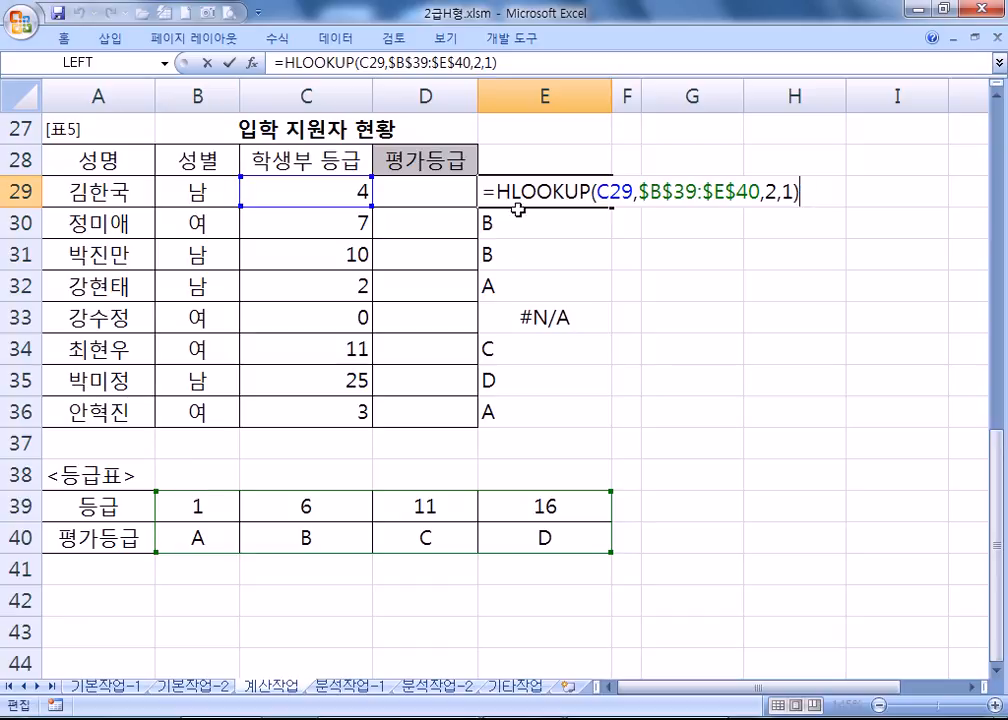
Paste E29's HLOOKUP formula into Notepad with the note '이렇게 해서 등급을 출력'.
drag(758, 192, 844, 189)
key(ctrl+c)
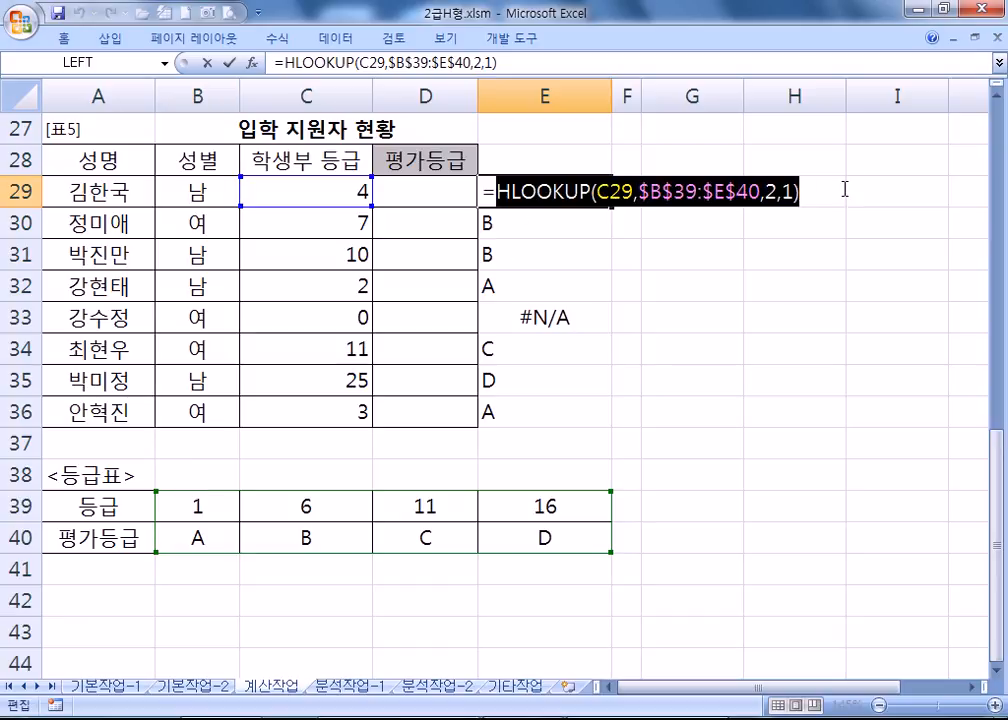
click(600, 716)
text(=)
key(ctrl+v)
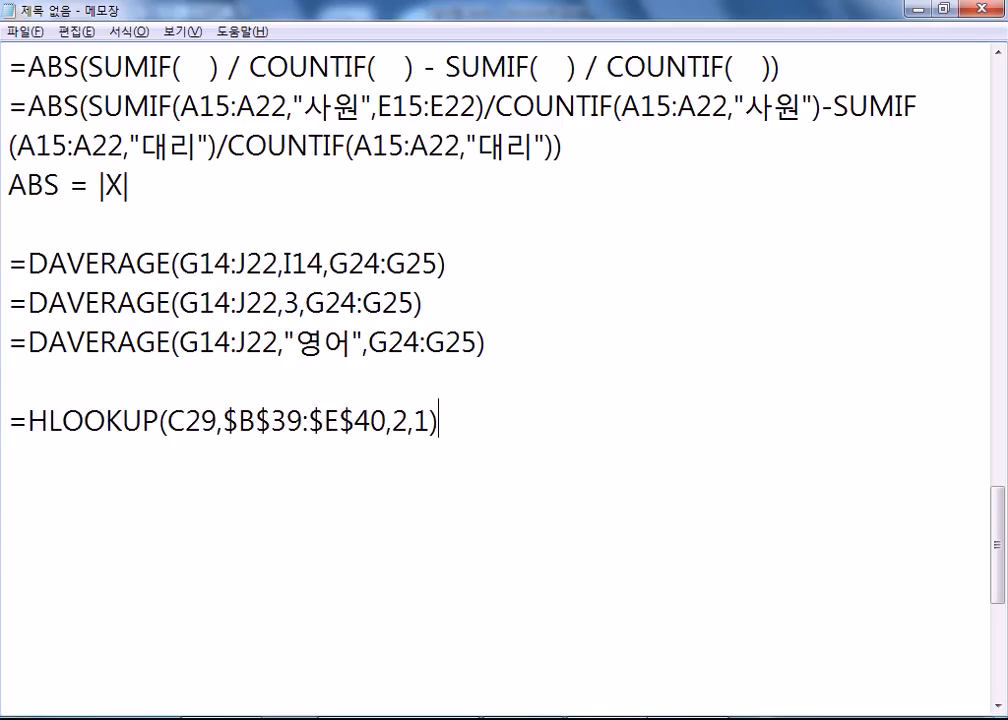
key(Return)
text(이렇게 해)
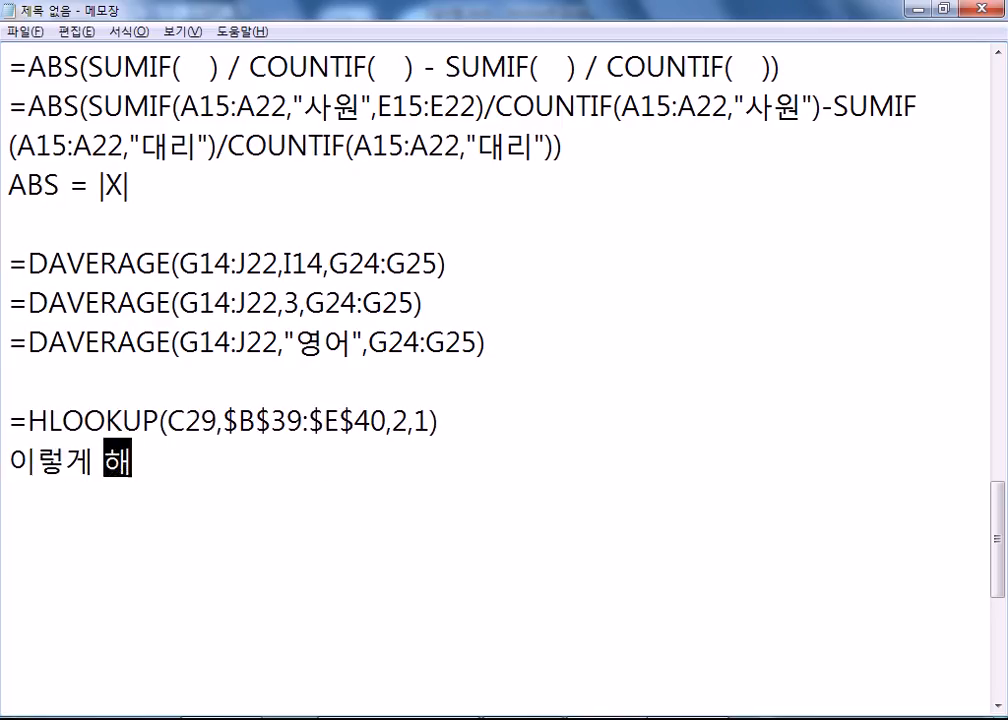
text(서 등급)
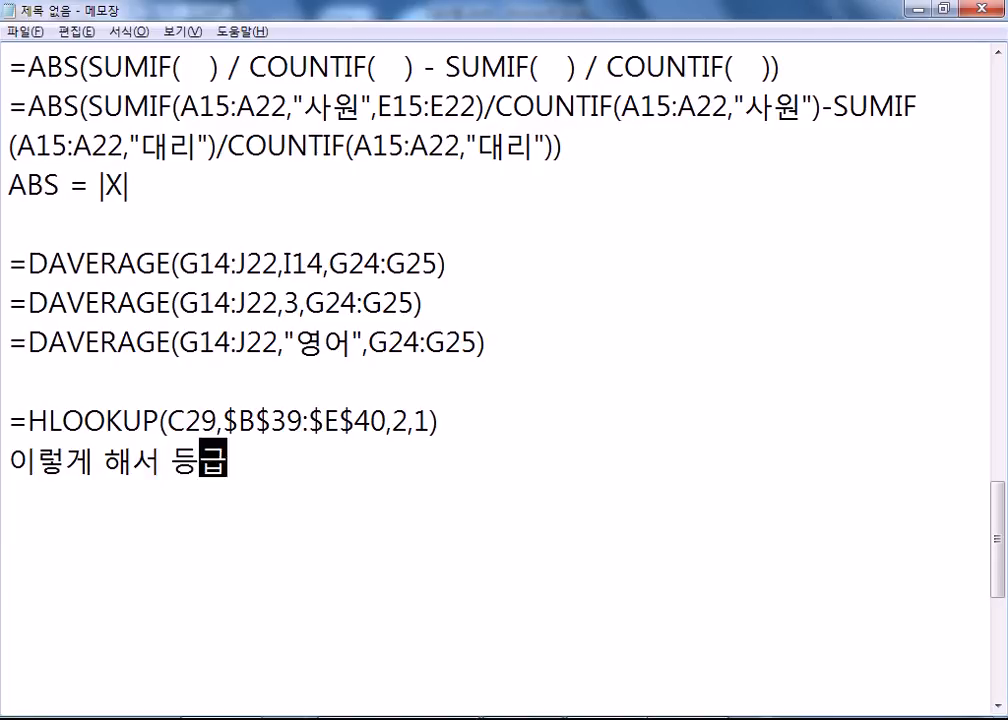
text(을 출력)
key(Return)
key(BackSpace)
Add the note '오류가 발생하면 "등급오류"' on the next line.
text(, )
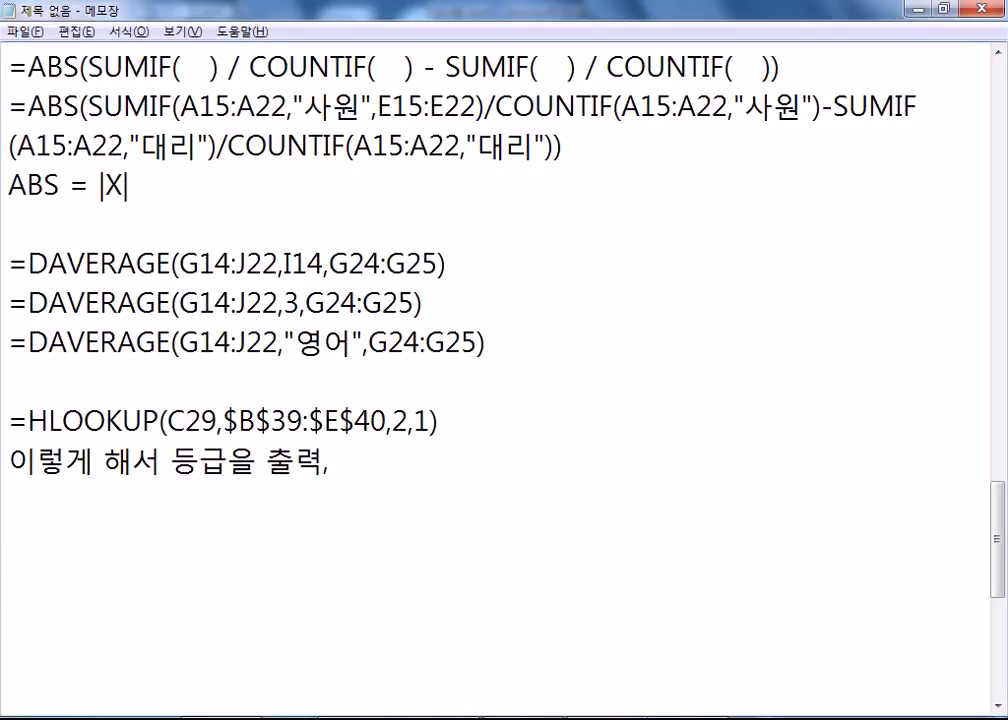
text(등)
key(BackSpace)
text(오류가 발생하면)
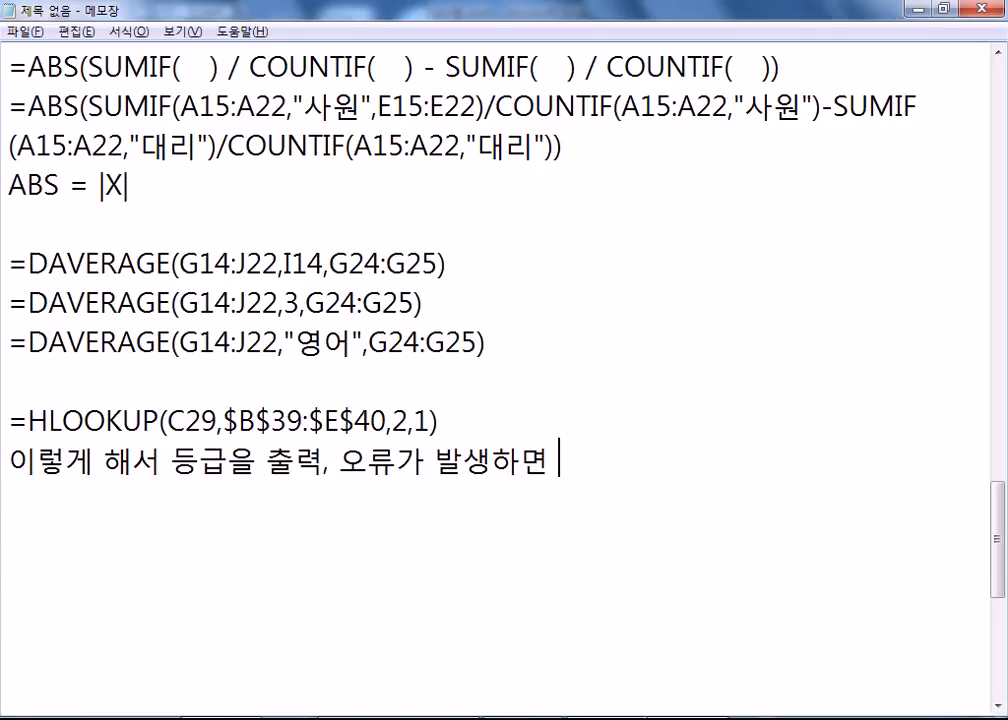
text("등급오류")
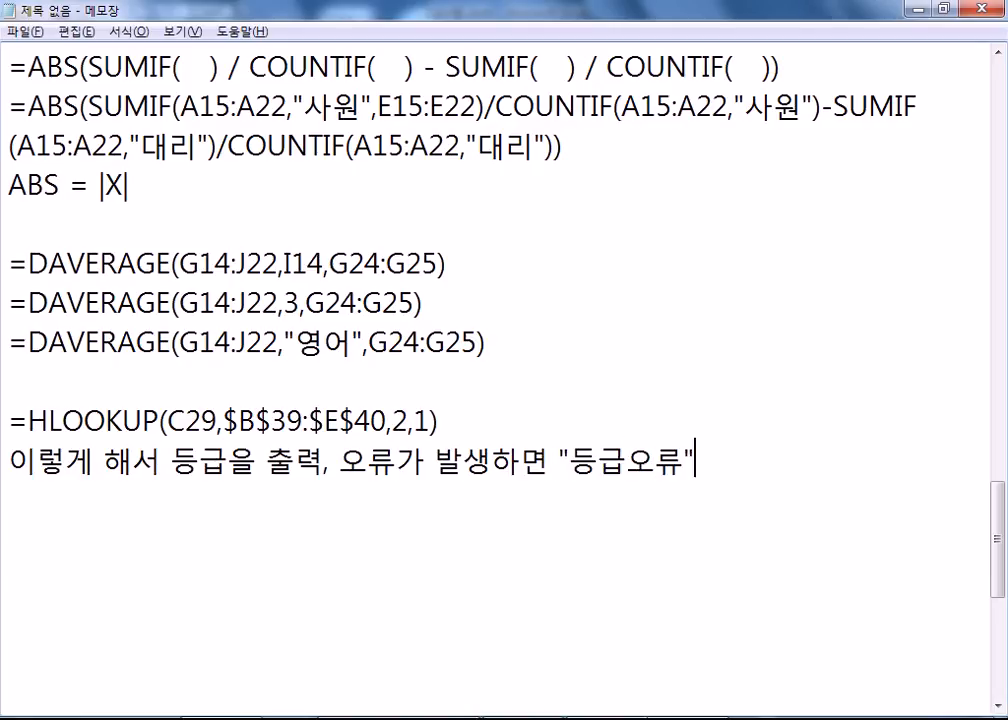
key(Return)
Write =IFERROR(HLOOKUP(C29,$B$39:$E$40,2,1), "등급오류") and select that line.
text(=I)
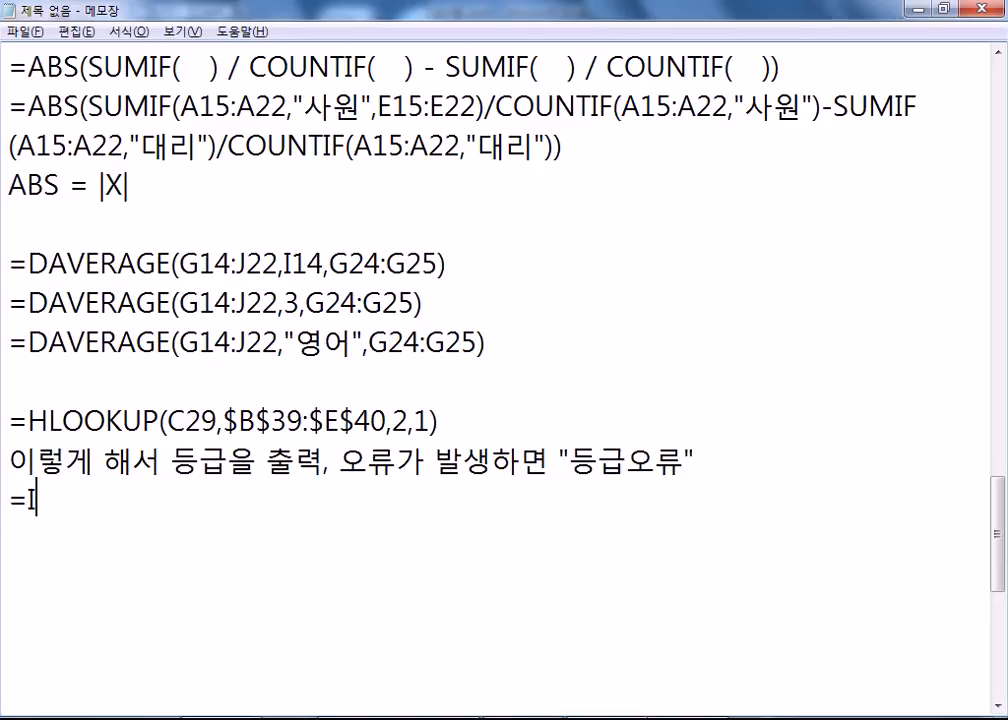
text(FERROR()
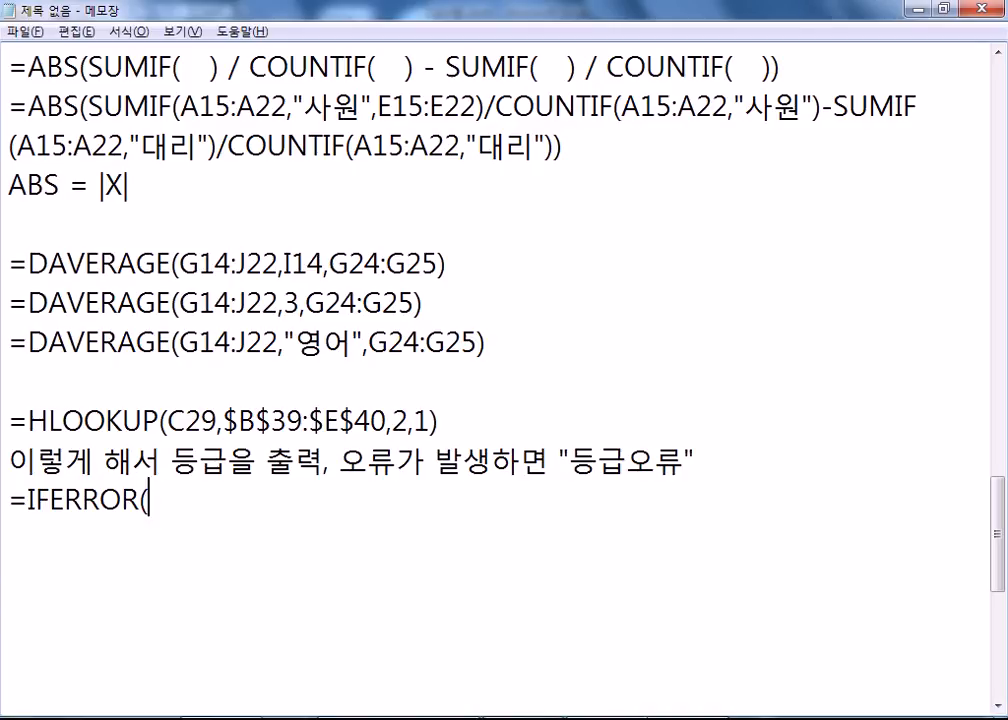
key(ctrl+v)
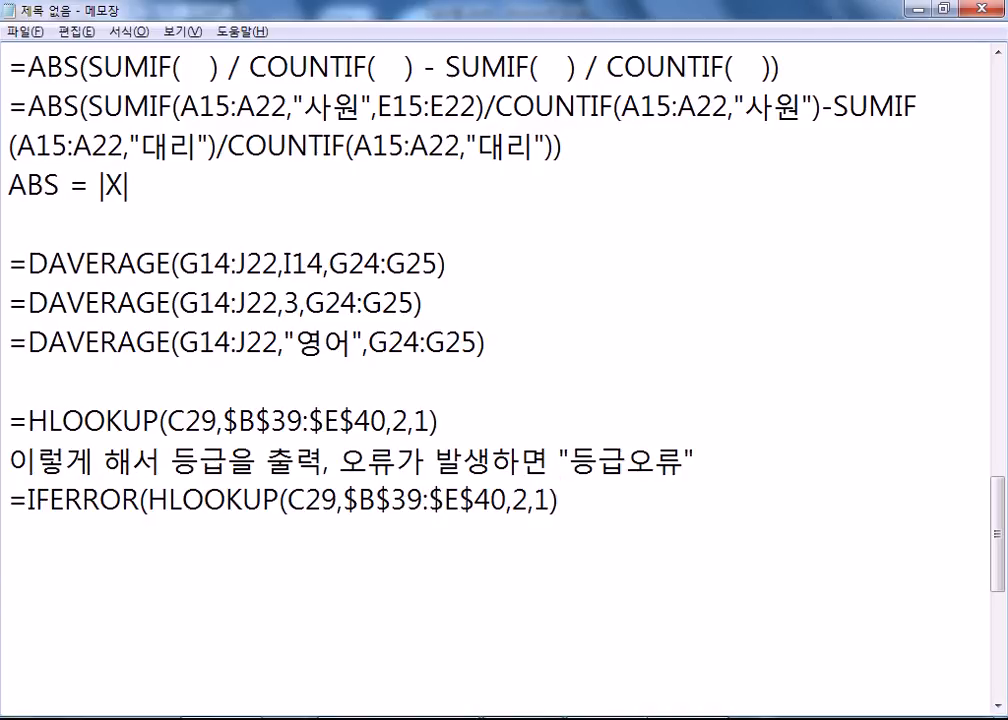
mouse_move(148, 500)
mouse_down()
mouse_move(586, 507)
mouse_move(138, 503)
mouse_up()
click(623, 504)
text(, "EM)
key(BackSpace)
key(BackSpace)
key(Hangul)
text(ㄷ)
text(등급오류")
text())
key(Return)
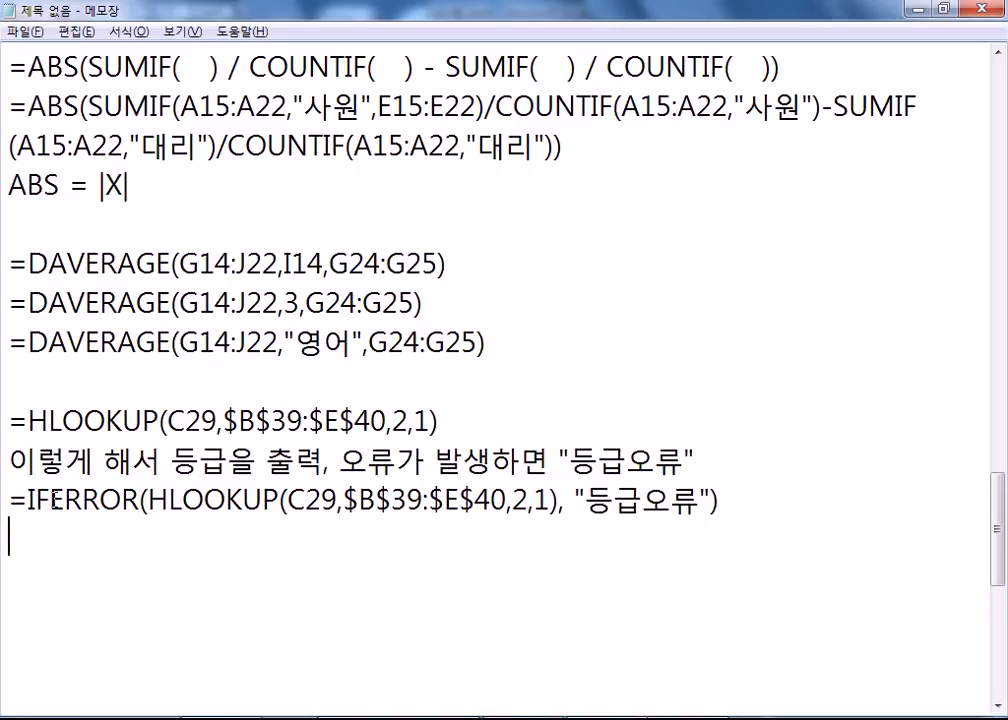
drag(27, 497, 140, 497)
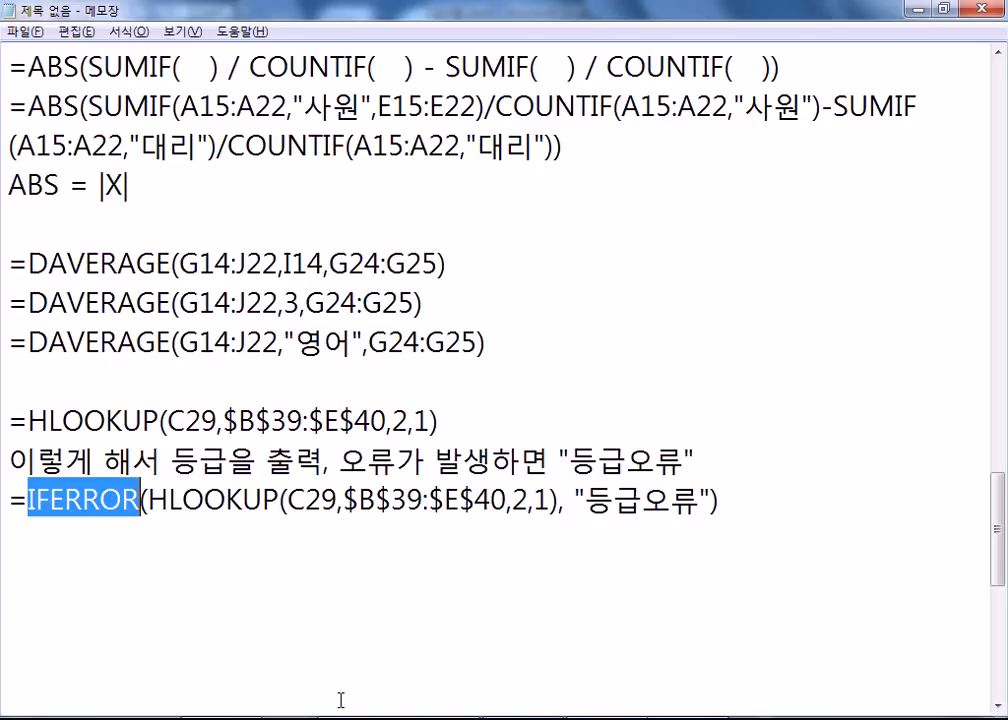
drag(797, 504, 7, 480)
Paste the IFERROR-wrapped HLOOKUP formula into D29 and fill it down to D36.
key(alt+Tab)
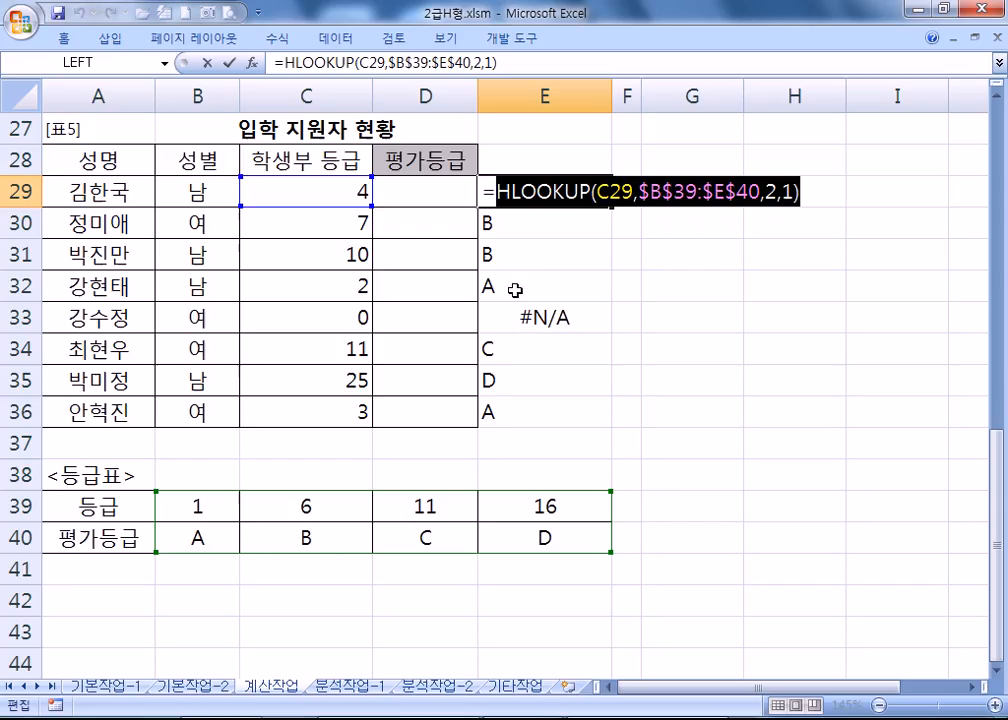
key(Escape)
ctrl+click(447, 194)
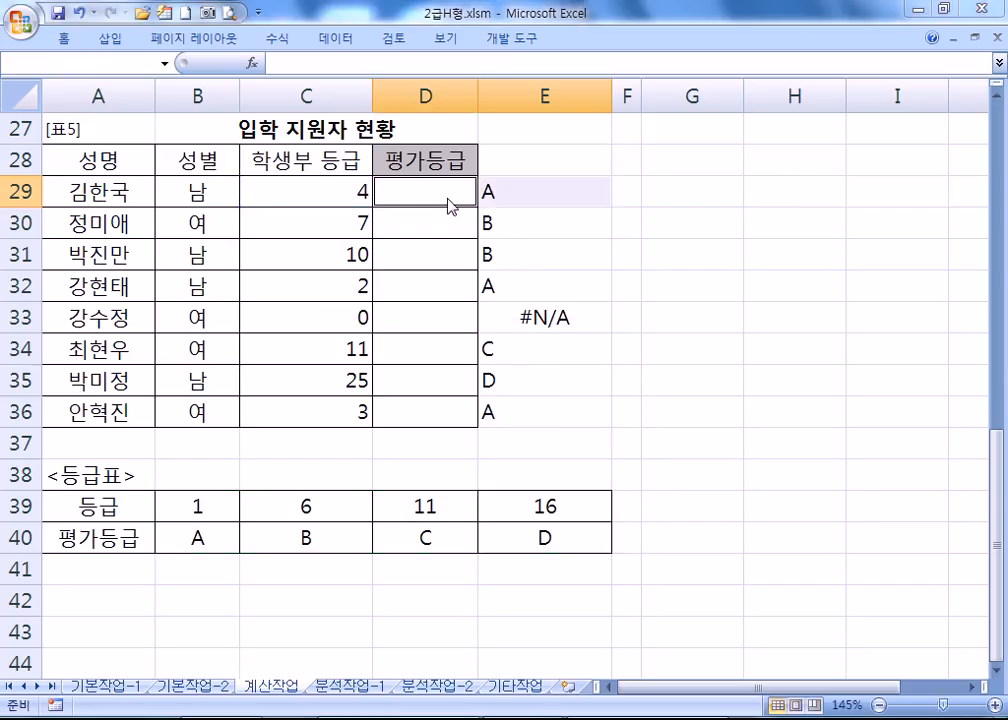
key(ctrl+v)
key(Return)
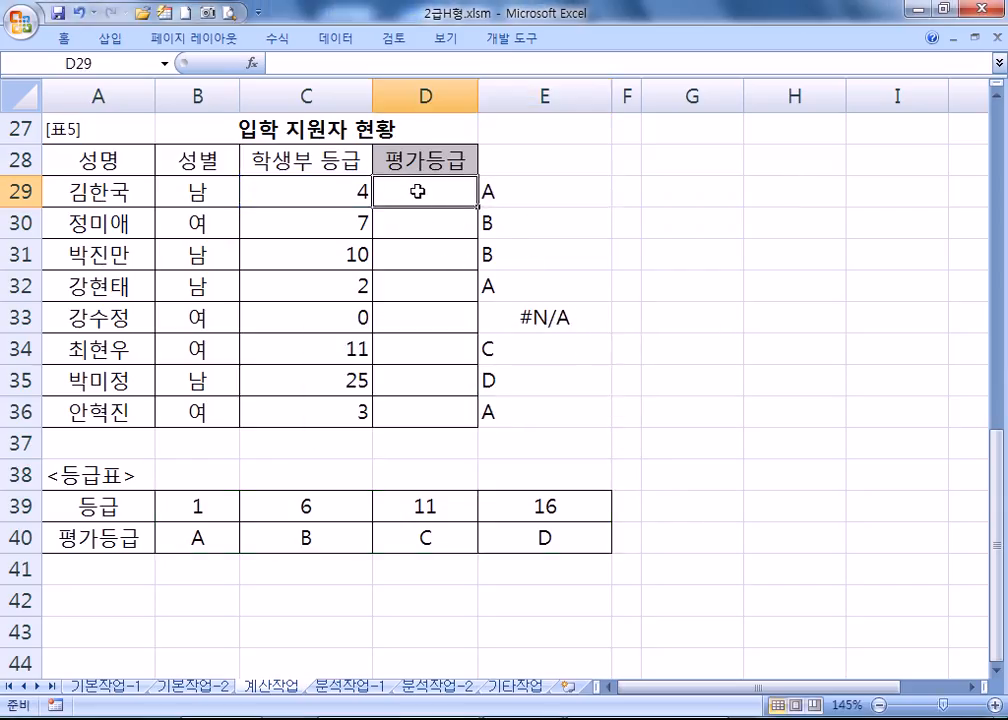
double_click(421, 189)
text(=IFERROR(HLOOKUP(C29,$B$39:$E$40,2,1), "등급오류"))
key(Return)
click(450, 194)
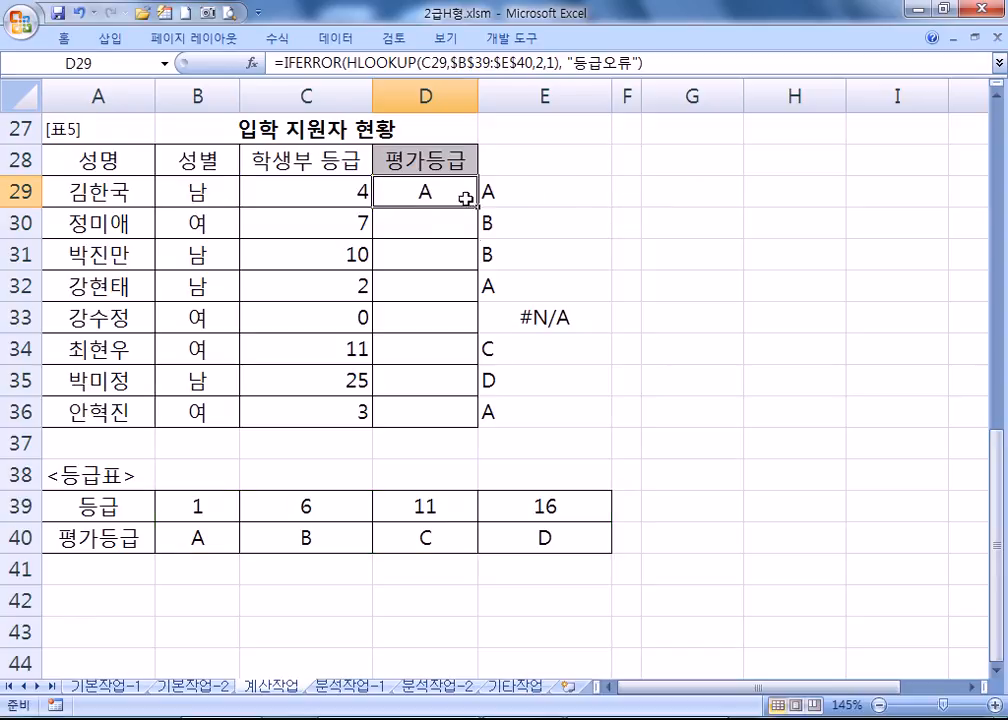
double_click(478, 208)
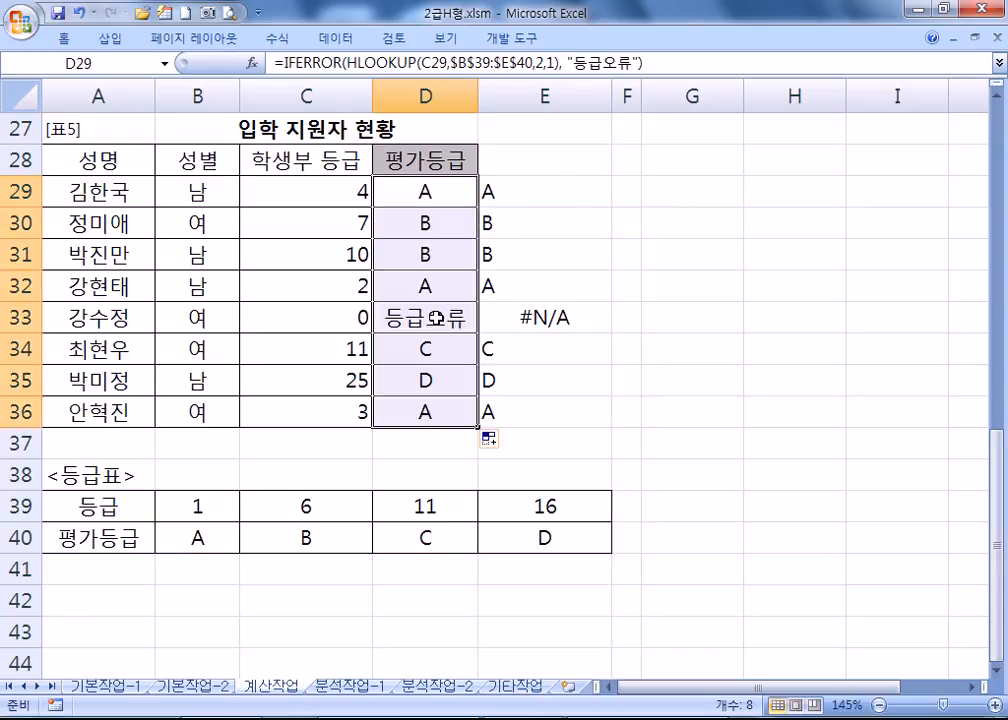
Review D29's formula, compare it with E33's #N/A result, and return to the notes.
click(760, 443)
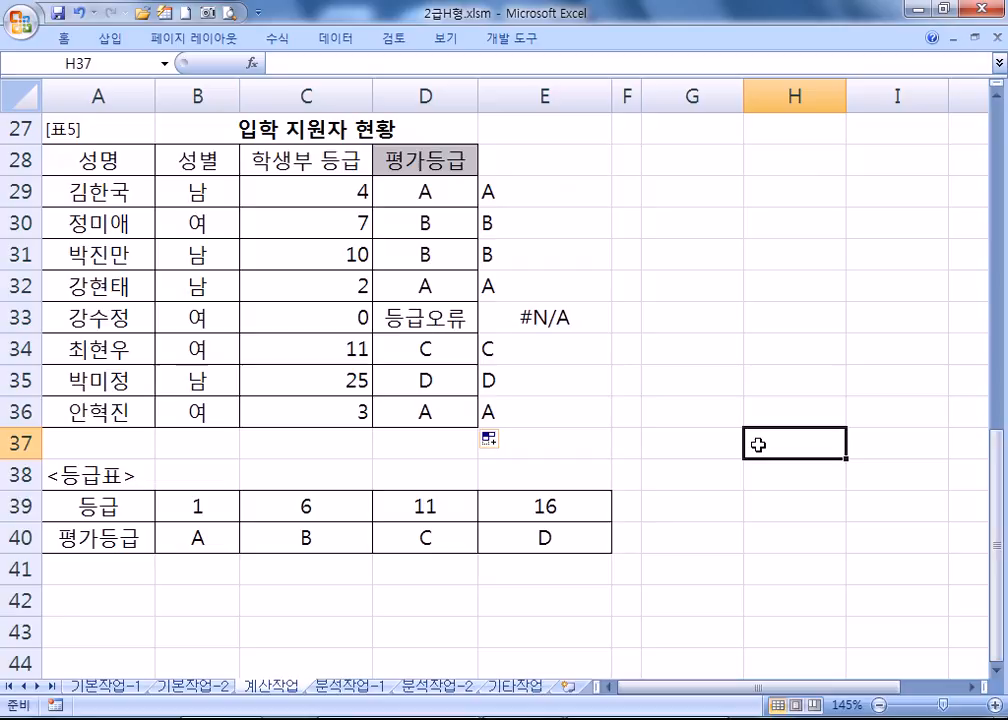
double_click(459, 189)
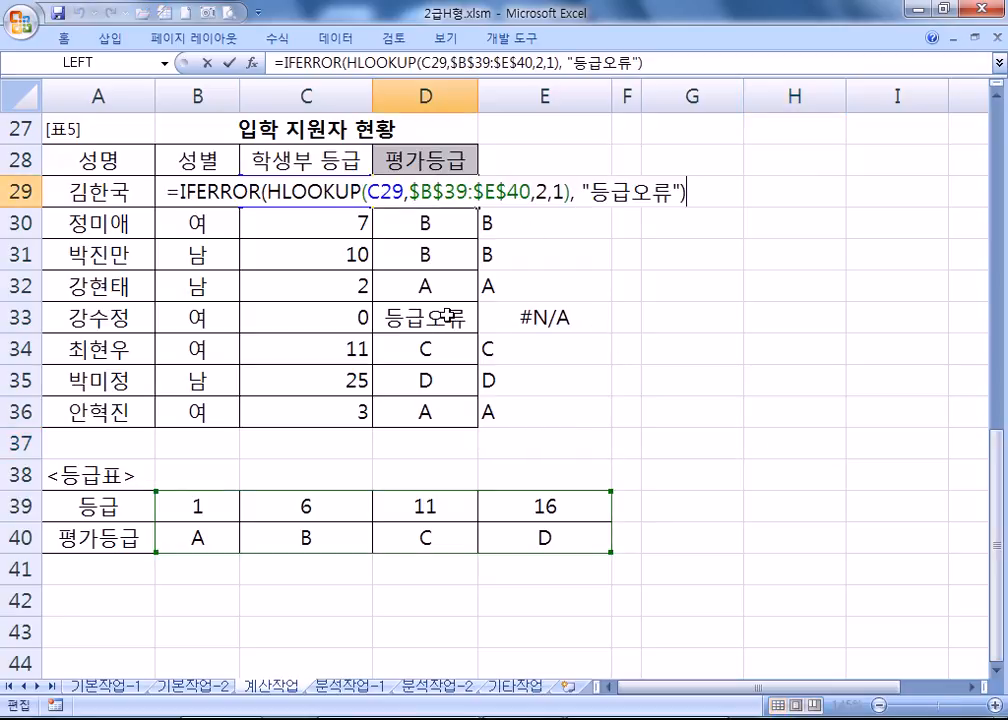
key(Escape)
click(522, 316)
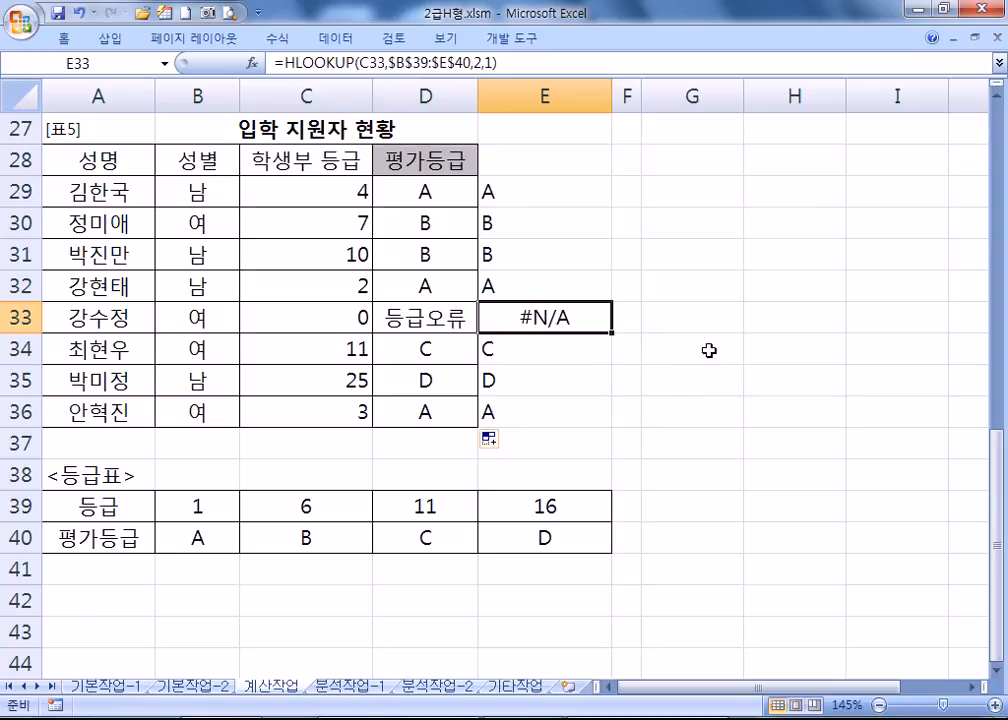
key(alt+Tab)
click(365, 585)
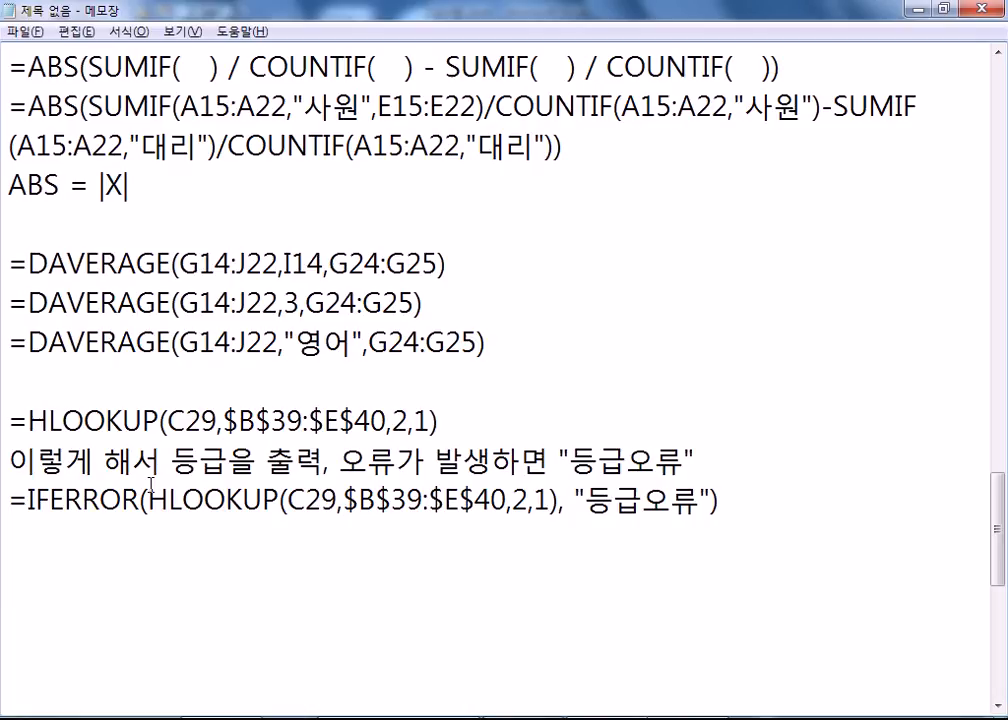
click(30, 529)
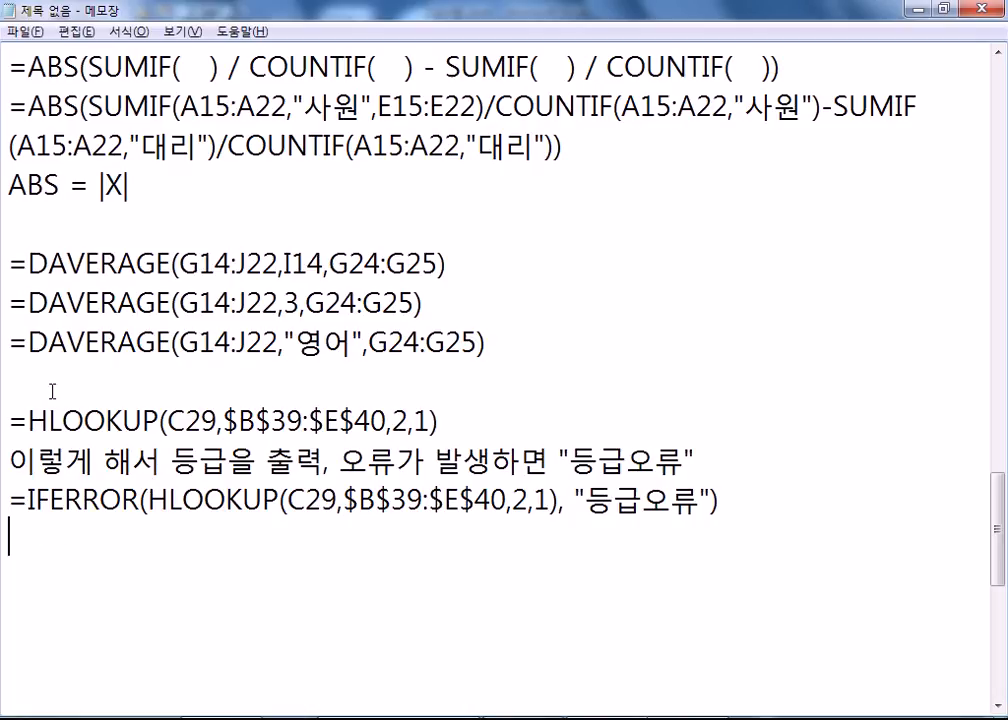